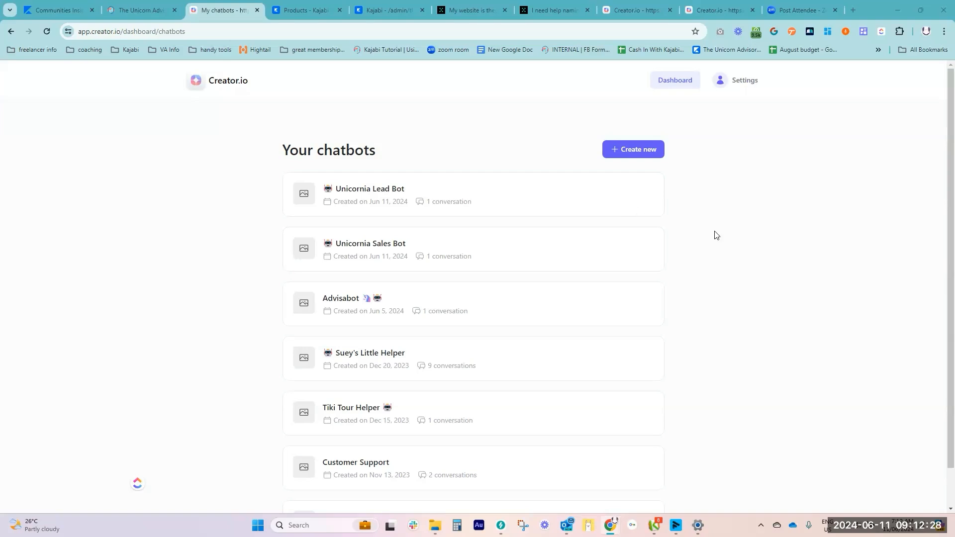
Open the Ask a Q chatbot in The Unicorn Advisory community and review its ebook-selling answer with the references expanded
{"action": "left_click", "coordinate": [140, 11]}
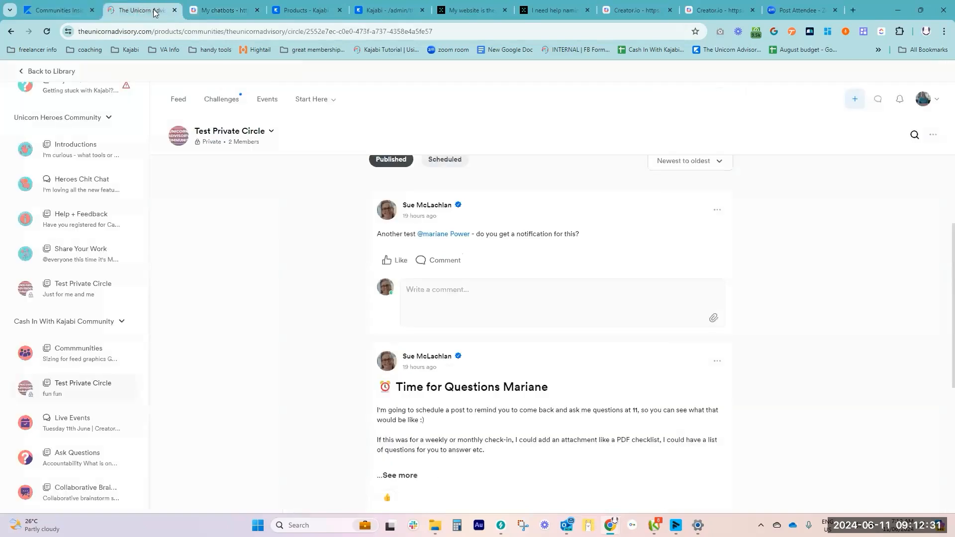
{"action": "left_click", "coordinate": [320, 101]}
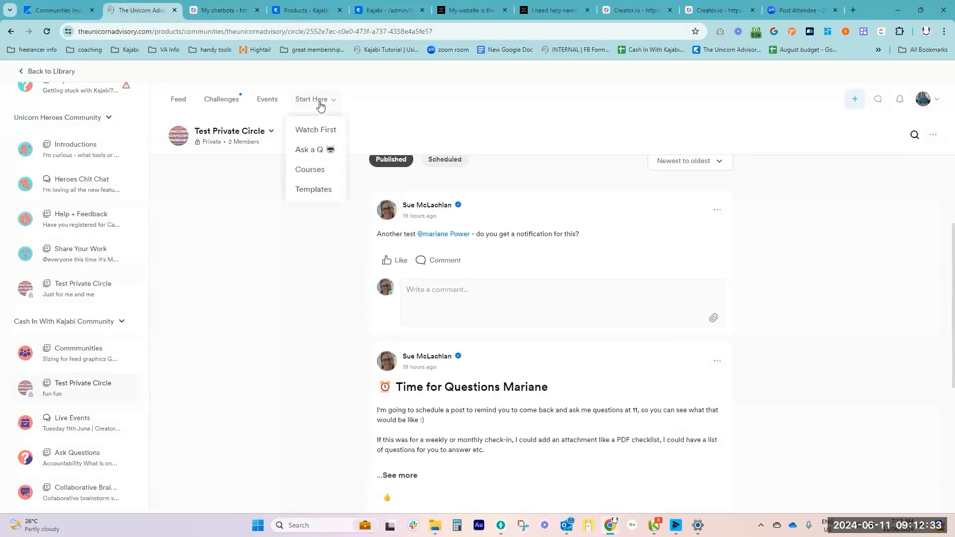
{"action": "left_click", "coordinate": [311, 151]}
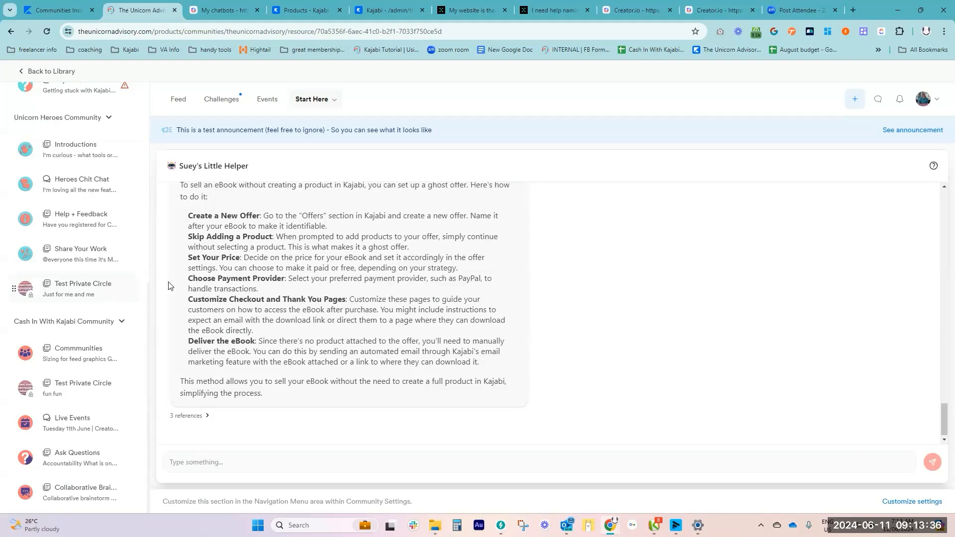
{"action": "scroll", "coordinate": [372, 337], "scroll_direction": "up", "scroll_amount": 1}
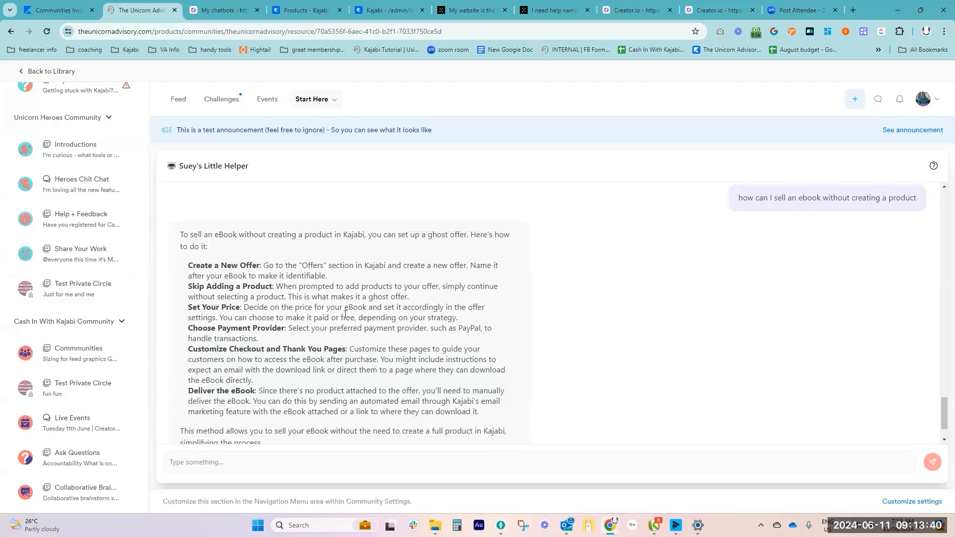
{"action": "scroll", "coordinate": [359, 304], "scroll_direction": "down", "scroll_amount": 1}
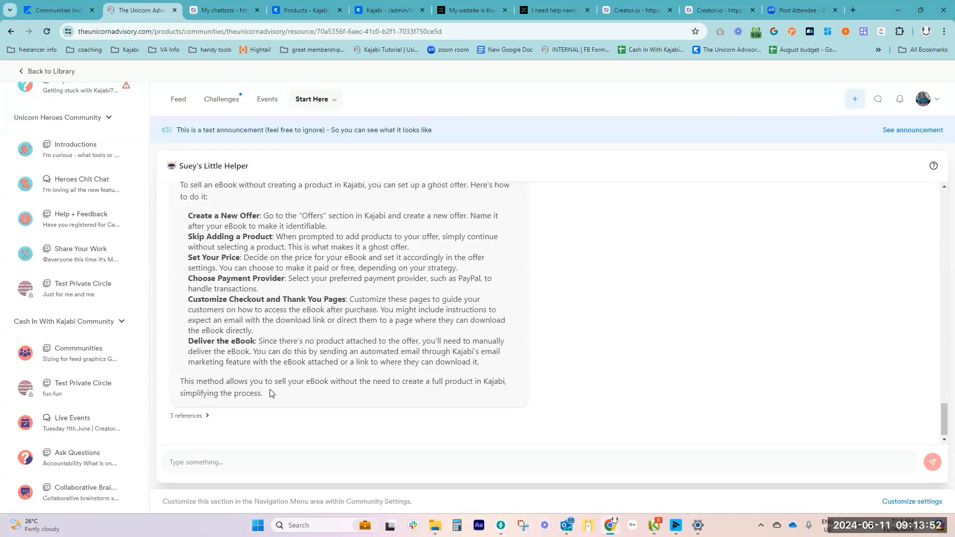
{"action": "left_click", "coordinate": [188, 416]}
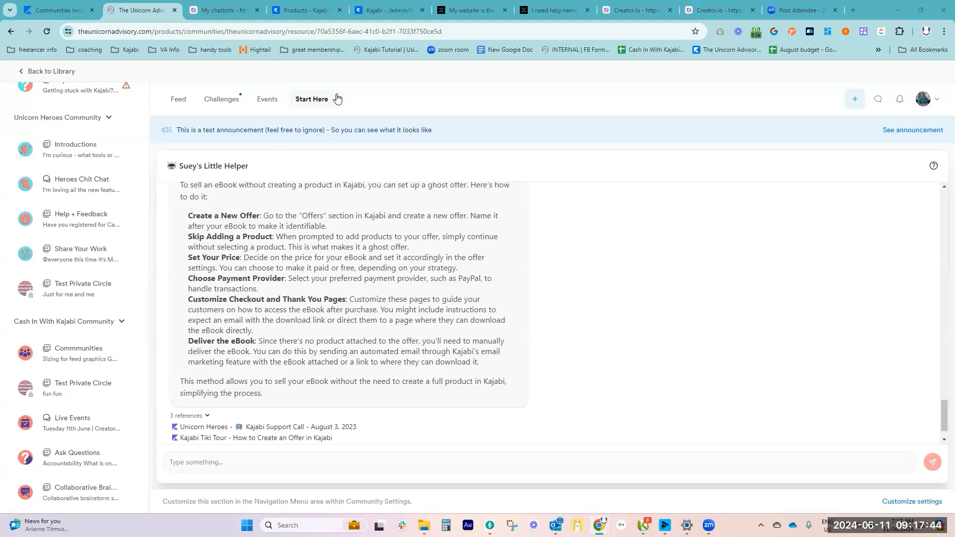
Check the community's Start Here options, the Creator.io chatbot list and the Creator.io pricing plans
{"action": "left_click", "coordinate": [312, 102]}
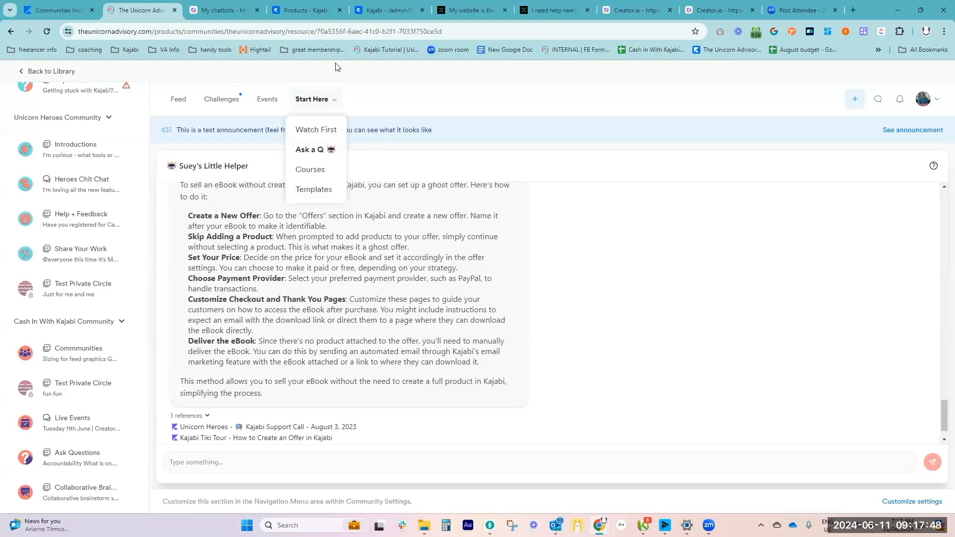
{"action": "left_click", "coordinate": [356, 96]}
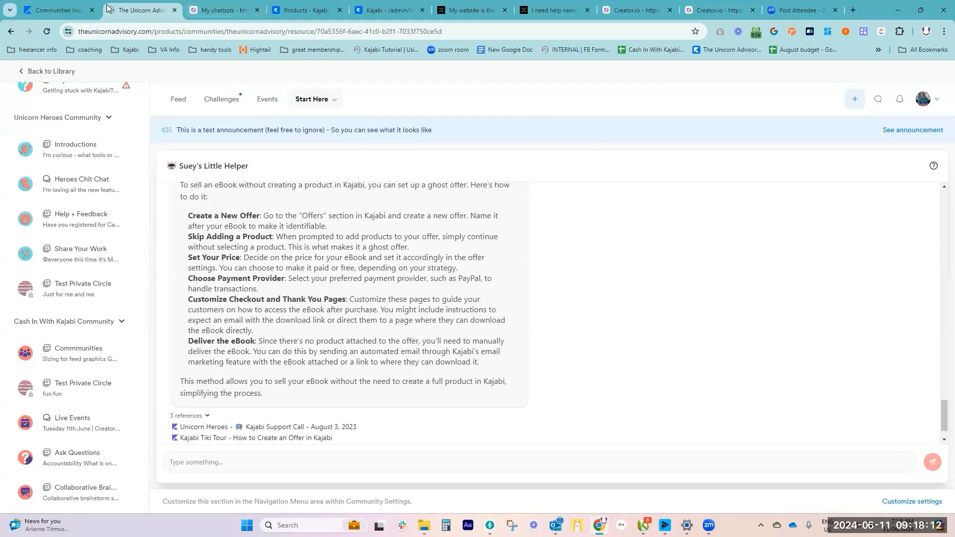
{"action": "left_click", "coordinate": [202, 14]}
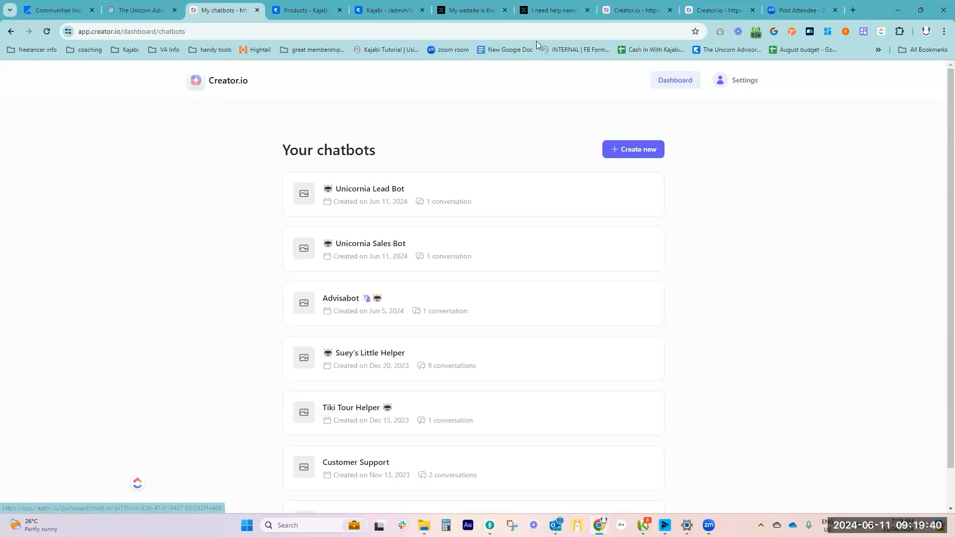
{"action": "left_click", "coordinate": [637, 11]}
{"action": "left_click", "coordinate": [636, 11]}
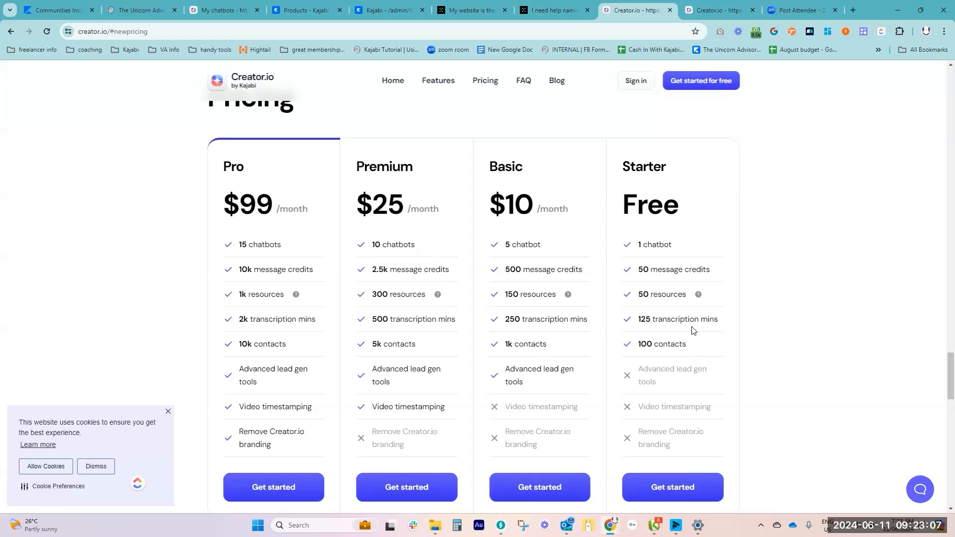
Try creating a new Creator.io chatbot from the Teaching assistant template and return to the template choice
{"action": "left_click", "coordinate": [209, 10]}
{"action": "left_click", "coordinate": [631, 150]}
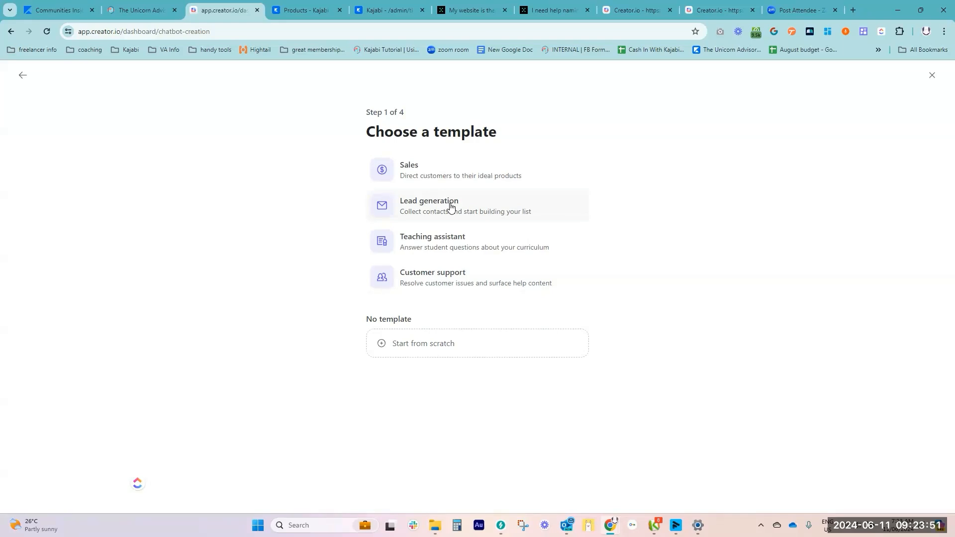
{"action": "left_click", "coordinate": [471, 241]}
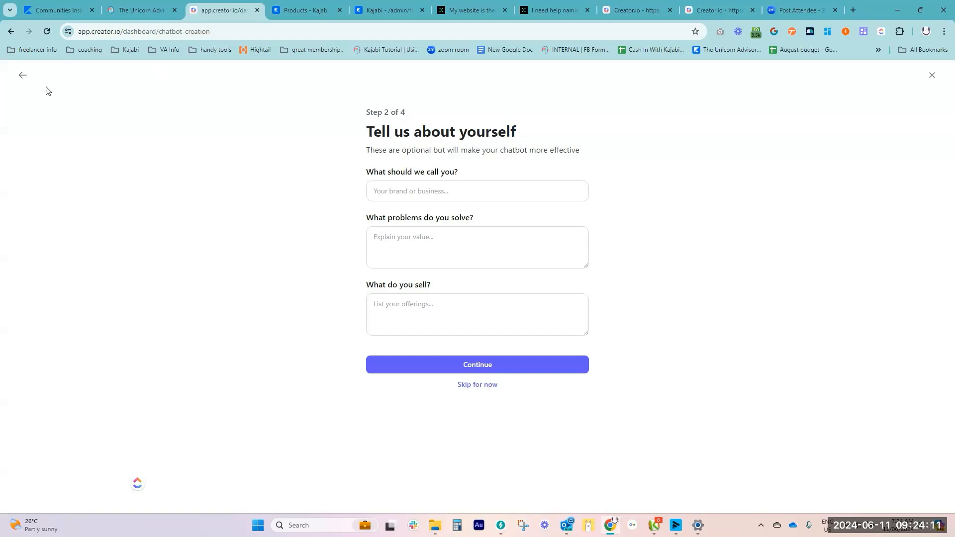
{"action": "left_click", "coordinate": [22, 77]}
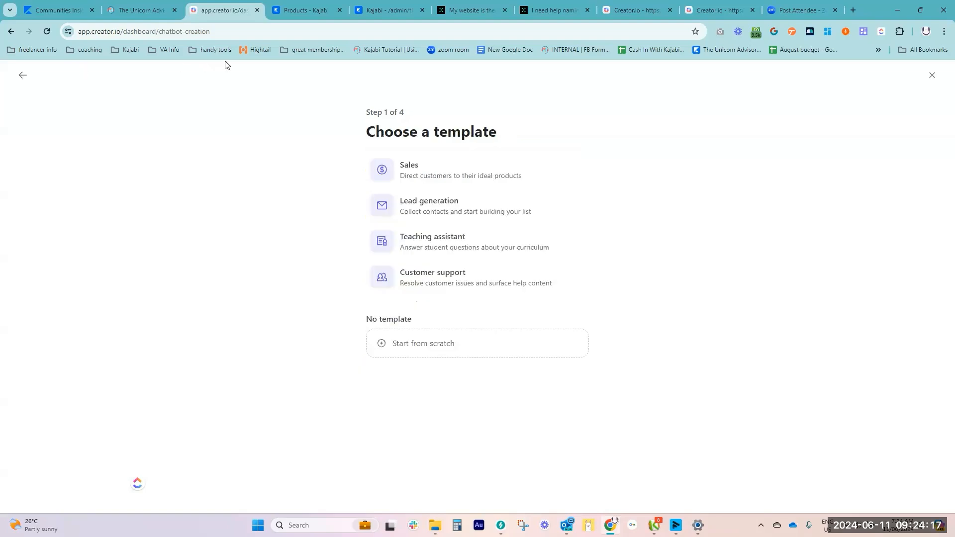
Choose the Sales template and enter placeholder details, "sdfsd" as the business name and "sdfs" as the problems solved
{"action": "left_click", "coordinate": [472, 169]}
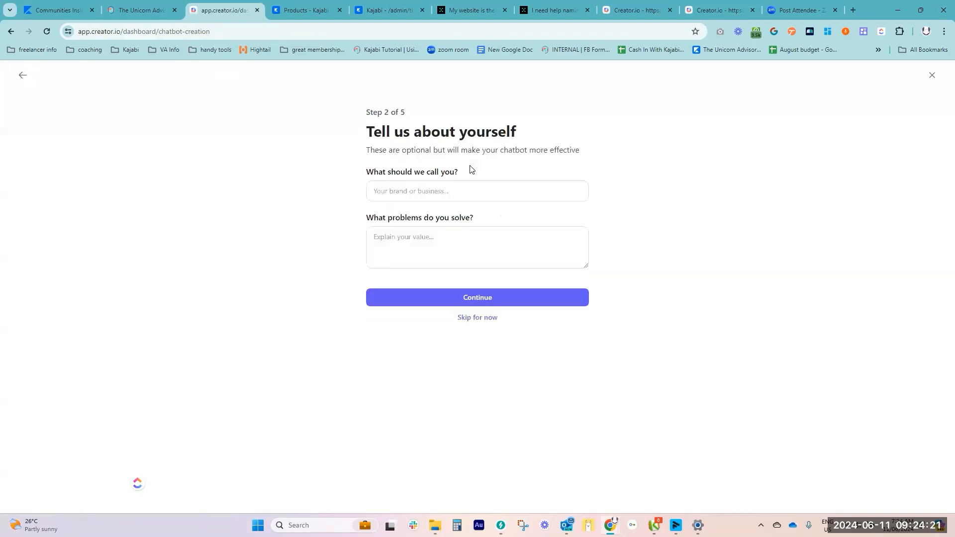
{"action": "left_click", "coordinate": [455, 190]}
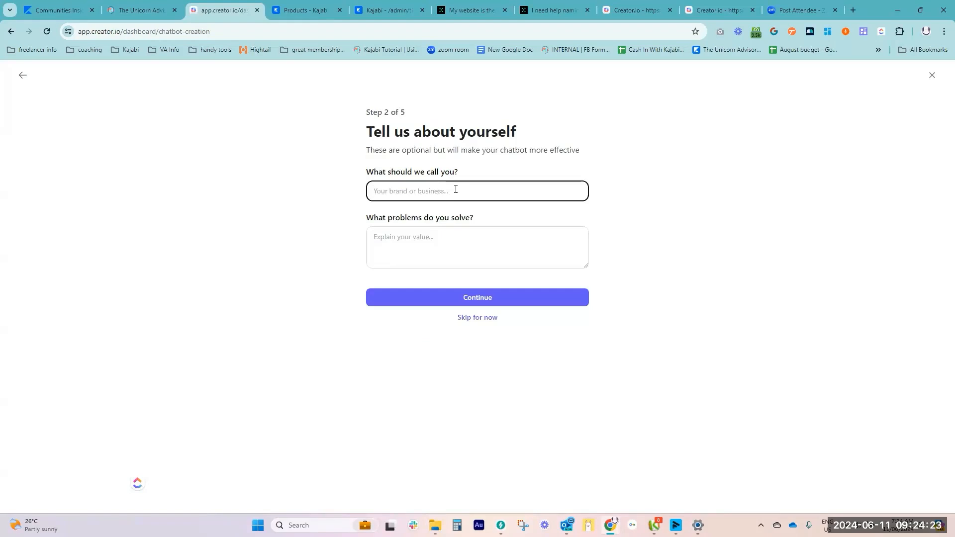
{"action": "type", "text": "sdfsd"}
{"action": "left_click", "coordinate": [440, 253]}
{"action": "type", "text": "sdfs"}
{"action": "left_click", "coordinate": [475, 302]}
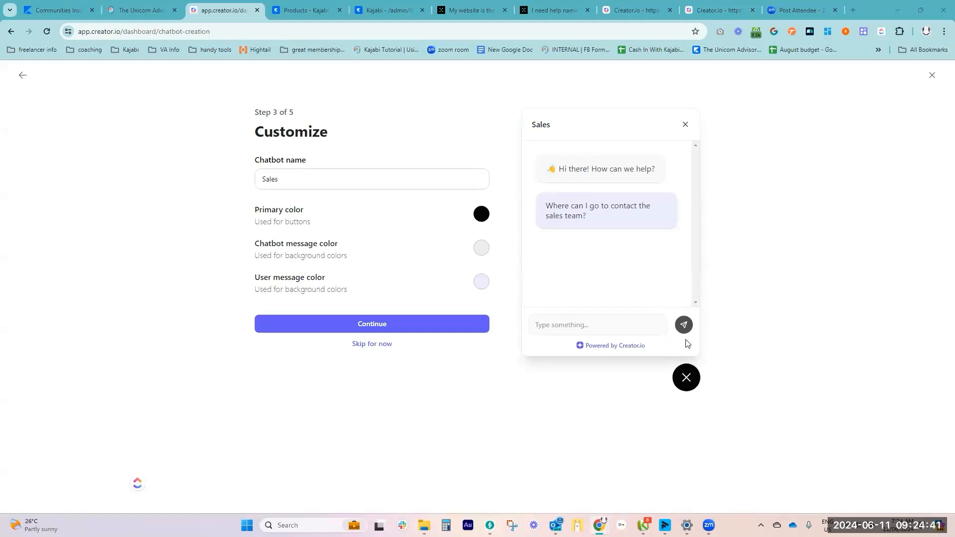
Keep the default chatbot customization, examine the fields required for adding a product, and close the form without adding one
{"action": "left_click", "coordinate": [375, 325]}
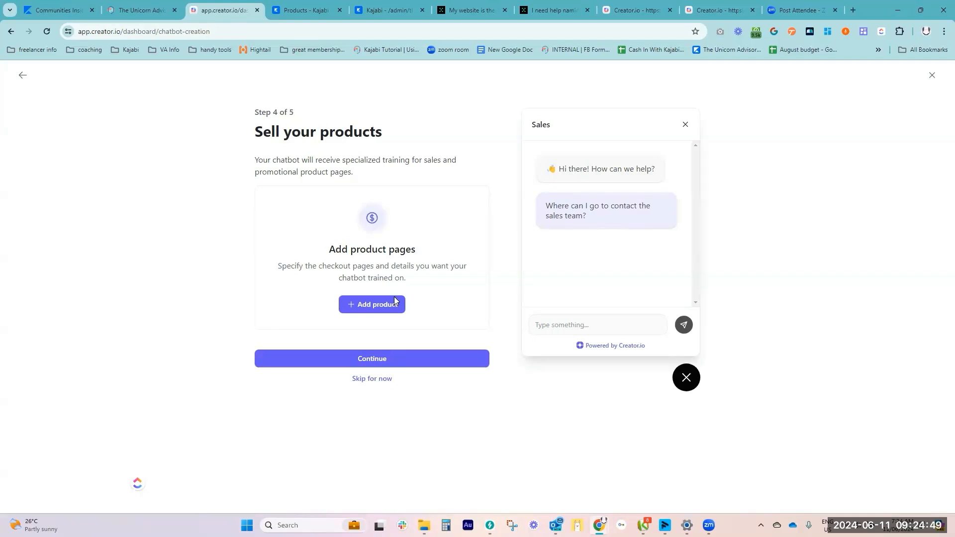
{"action": "left_click", "coordinate": [396, 304]}
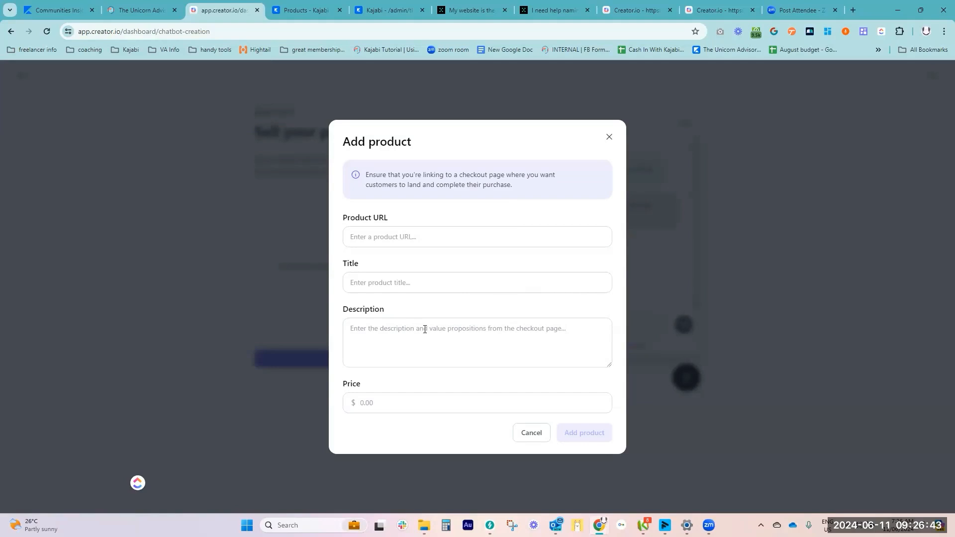
{"action": "key", "text": "XF86AudioMicMute"}
{"action": "left_click", "coordinate": [610, 138]}
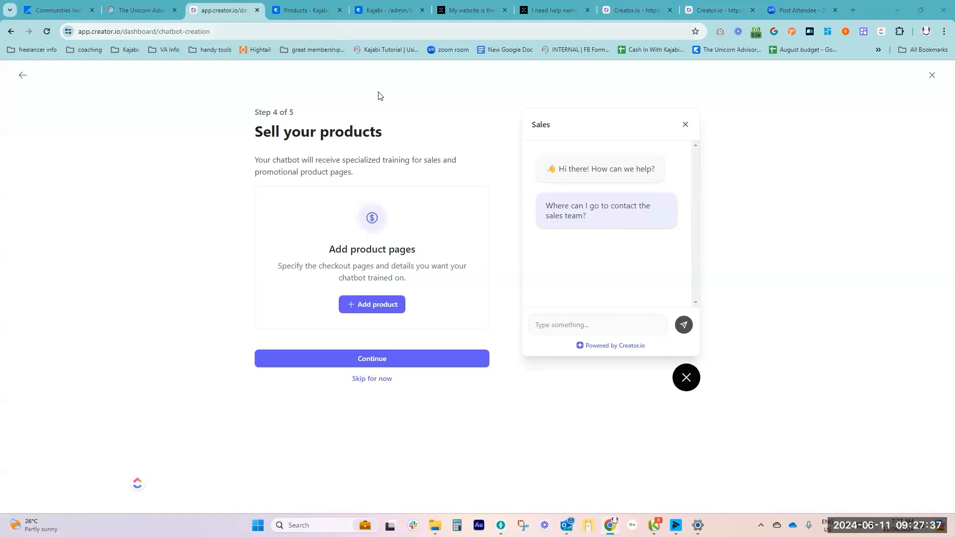
Back out of the sales chatbot setup to the list of existing chatbots
{"action": "left_click", "coordinate": [23, 78]}
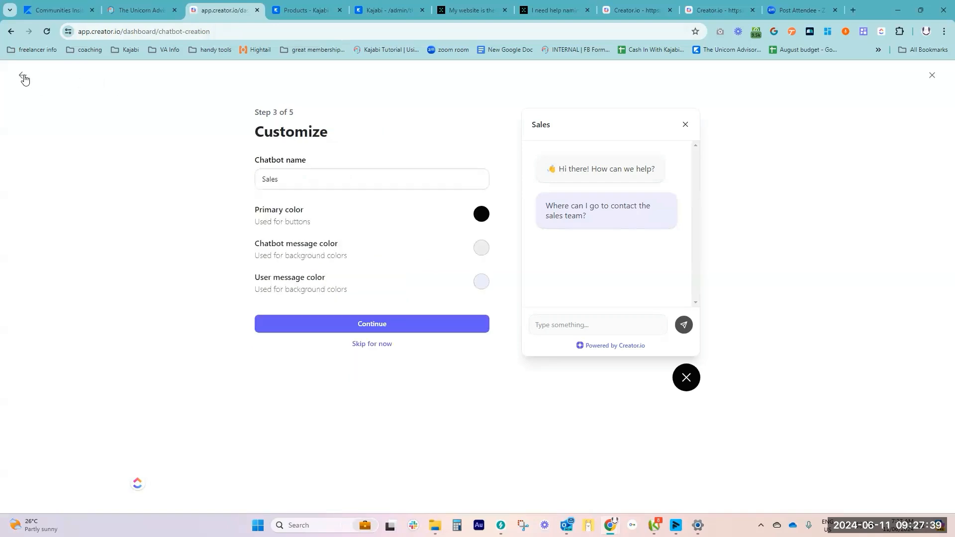
{"action": "left_click", "coordinate": [23, 79]}
{"action": "left_click", "coordinate": [23, 78]}
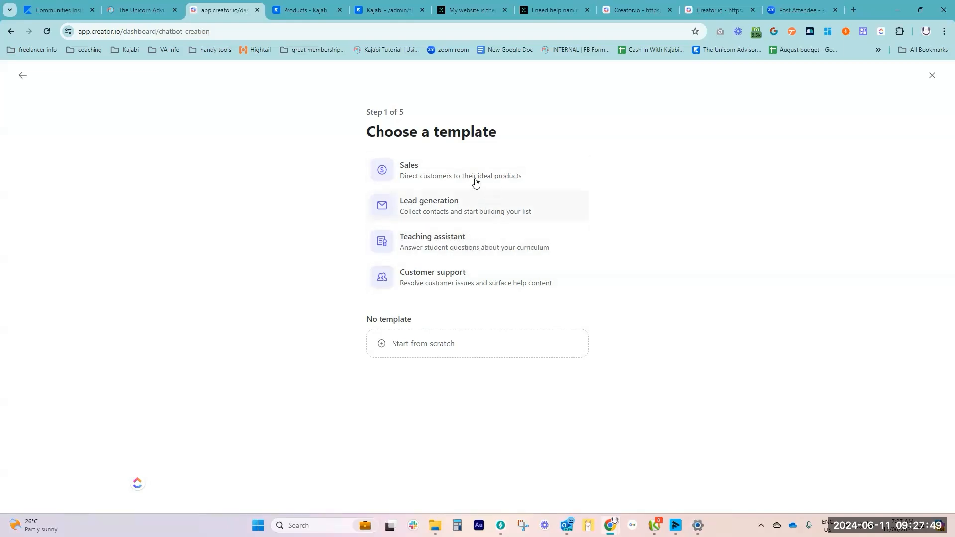
{"action": "left_click", "coordinate": [25, 76]}
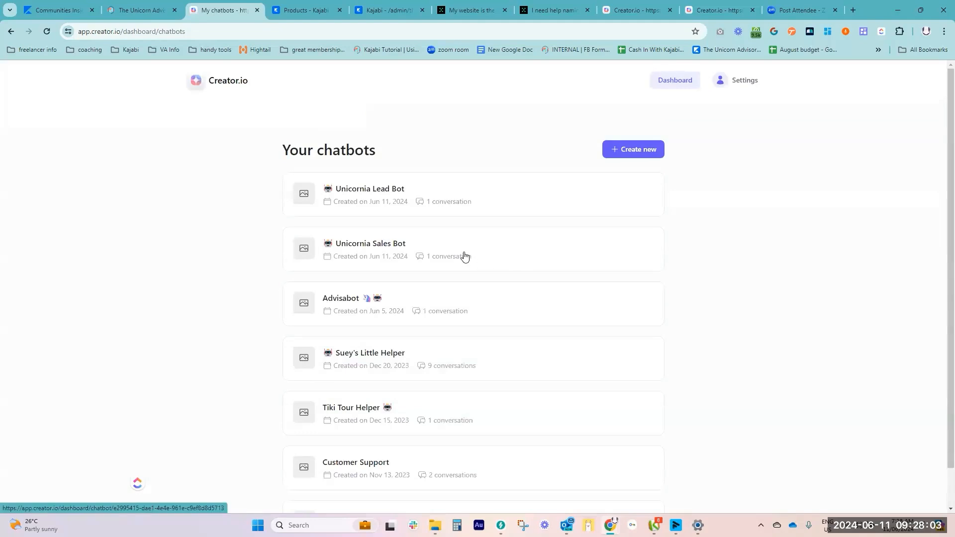
Open the Unicornia Sales Bot and view its data sources
{"action": "left_click", "coordinate": [357, 244]}
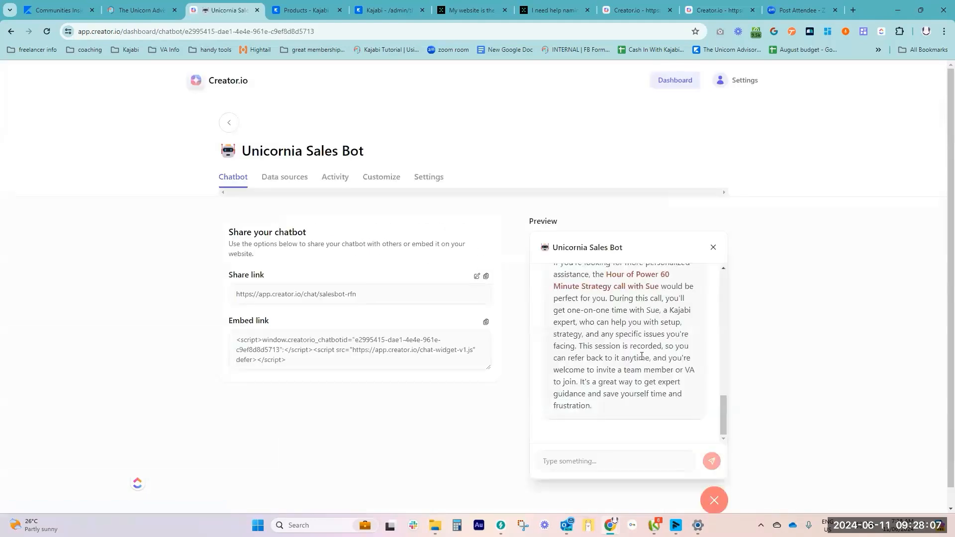
{"action": "left_click", "coordinate": [297, 181]}
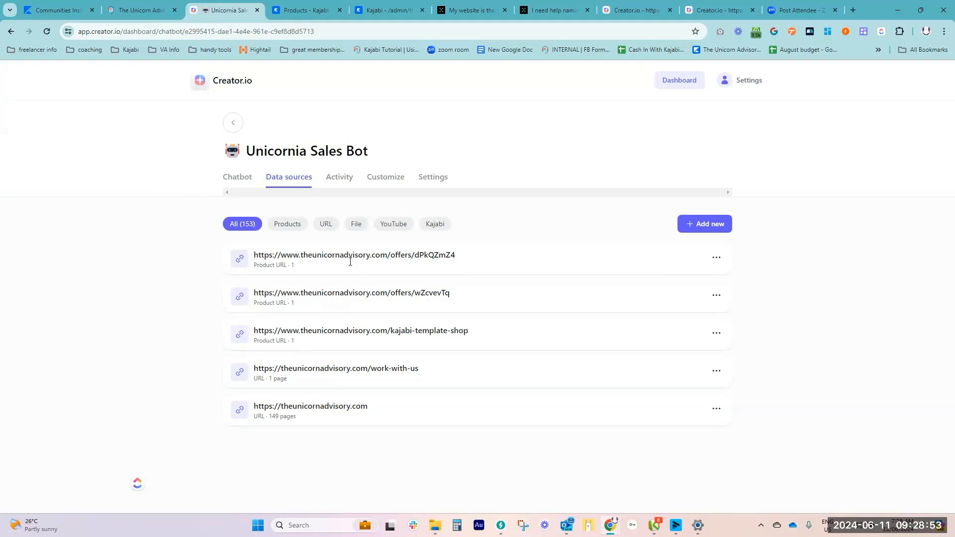
Read through the Unicornia Sales Bot's preview conversation, examining its product recommendations for each visitor question
{"action": "left_click", "coordinate": [248, 180]}
{"action": "scroll", "coordinate": [628, 312], "scroll_direction": "up", "scroll_amount": 10}
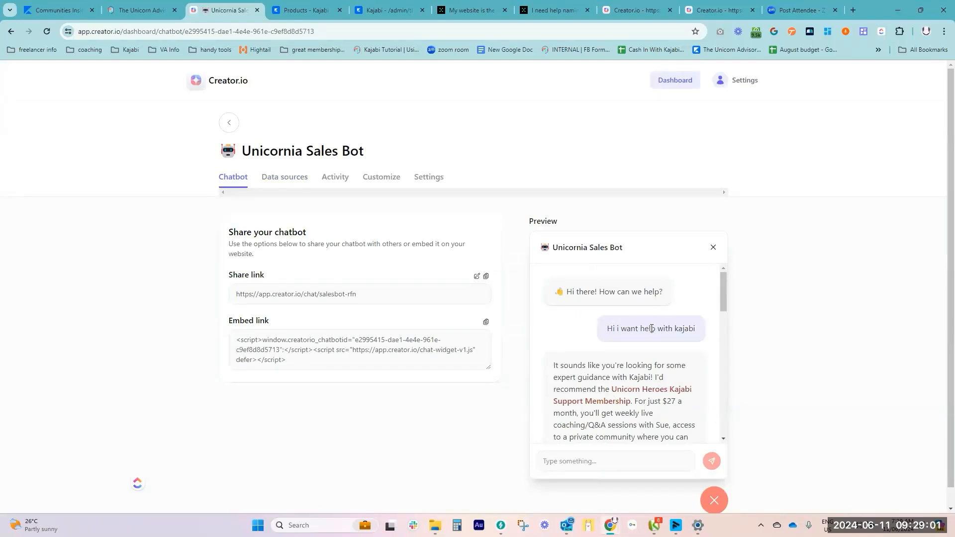
{"action": "scroll", "coordinate": [677, 331], "scroll_direction": "down", "scroll_amount": 1}
{"action": "scroll", "coordinate": [678, 331], "scroll_direction": "down", "scroll_amount": 1}
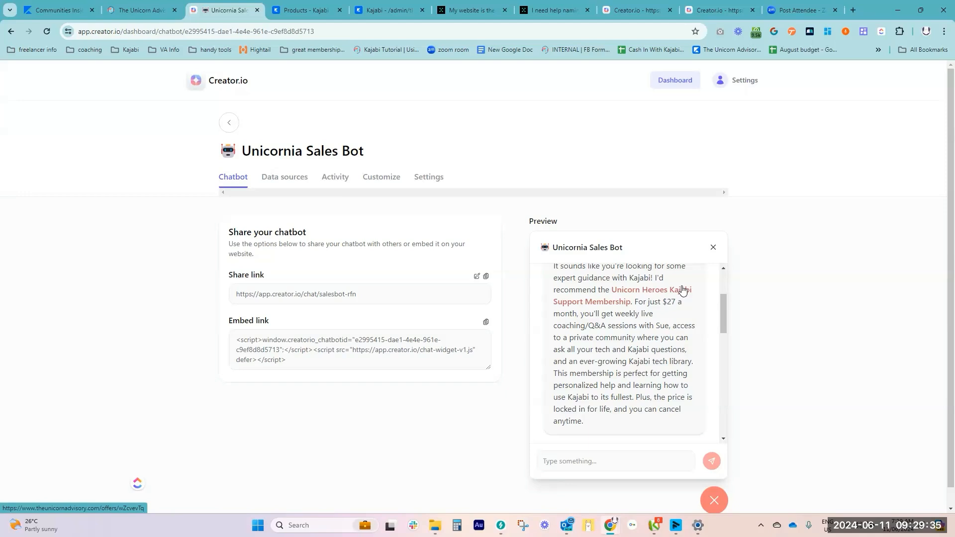
{"action": "scroll", "coordinate": [678, 380], "scroll_direction": "down", "scroll_amount": 3}
{"action": "scroll", "coordinate": [678, 380], "scroll_direction": "down", "scroll_amount": 1}
{"action": "scroll", "coordinate": [646, 348], "scroll_direction": "up", "scroll_amount": 1}
{"action": "scroll", "coordinate": [689, 354], "scroll_direction": "down", "scroll_amount": 1}
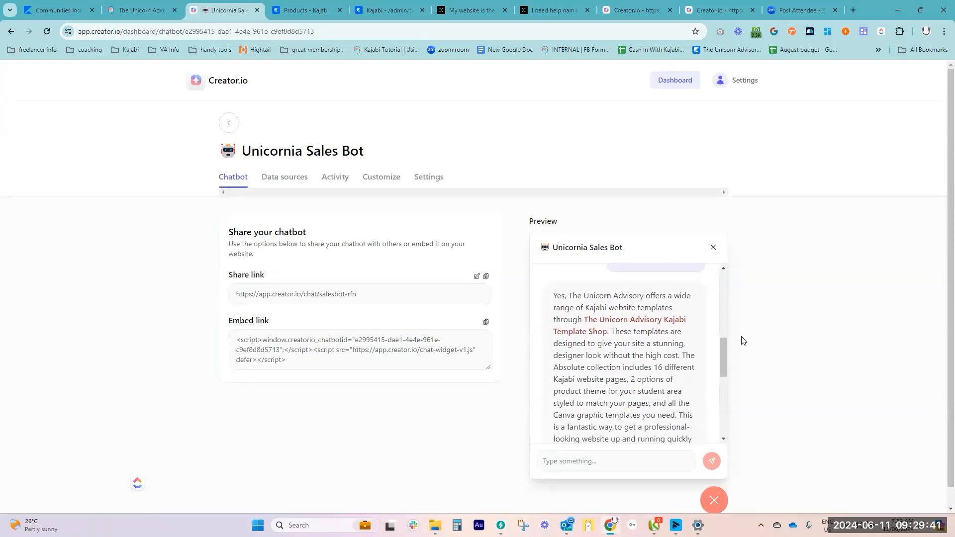
{"action": "left_click_drag", "start_coordinate": [724, 345], "coordinate": [723, 349]}
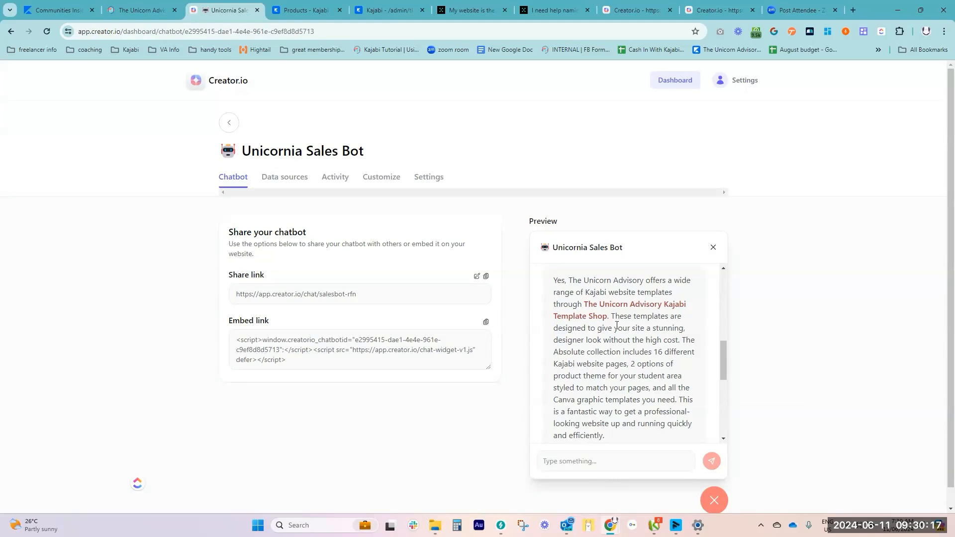
{"action": "scroll", "coordinate": [628, 296], "scroll_direction": "down", "scroll_amount": 5}
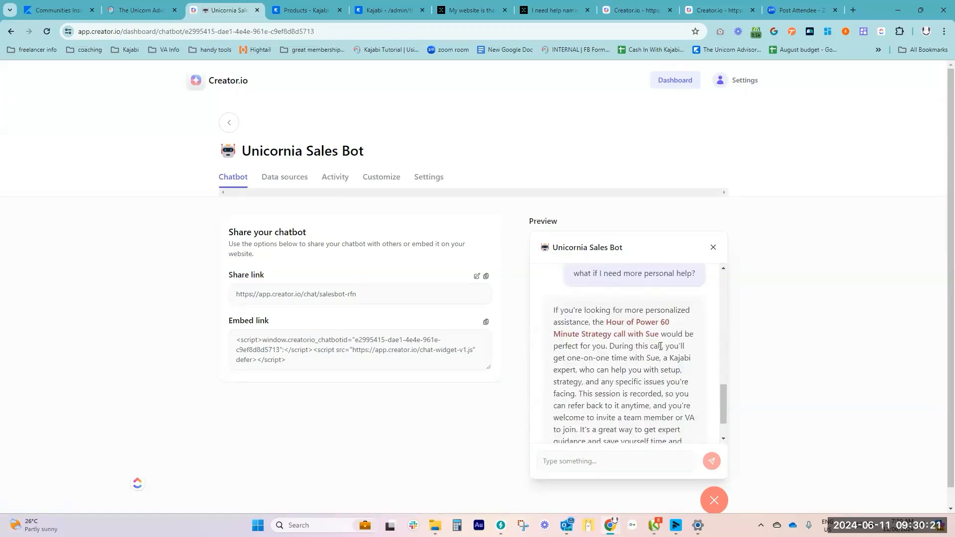
{"action": "scroll", "coordinate": [658, 347], "scroll_direction": "down", "scroll_amount": 1}
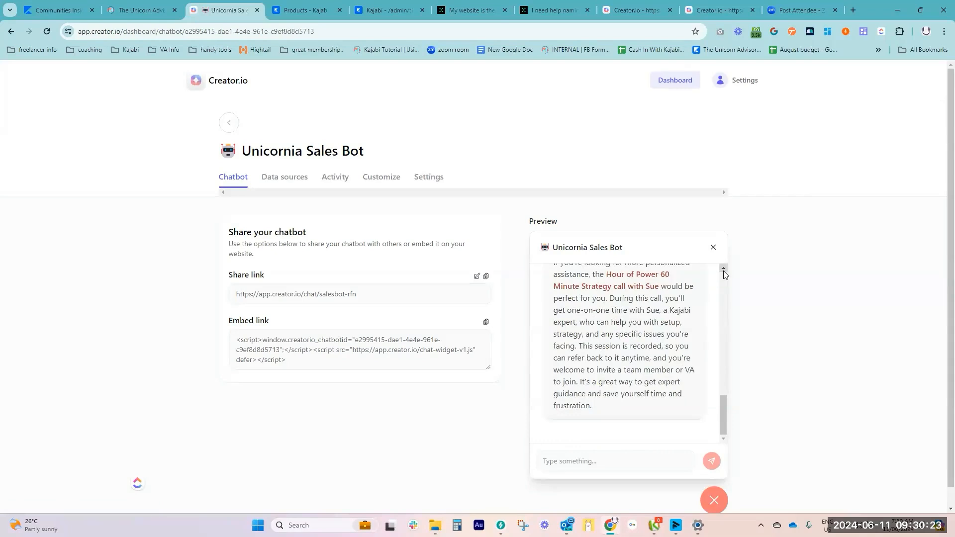
{"action": "scroll", "coordinate": [658, 347], "scroll_direction": "up", "scroll_amount": 1}
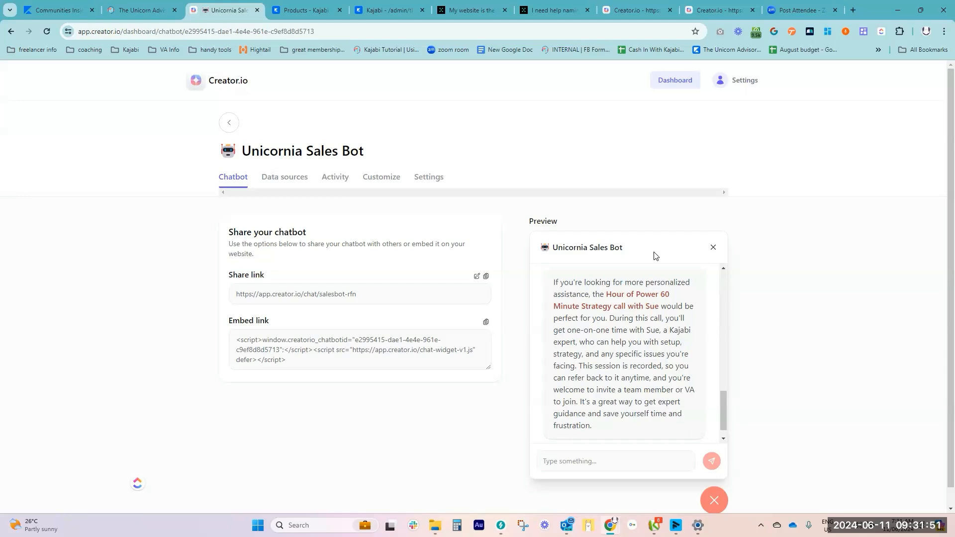
Compare the sales bot's data sources with the Creator.io plan limits, highlighting the Starter plan's transcription minutes
{"action": "left_click", "coordinate": [296, 180]}
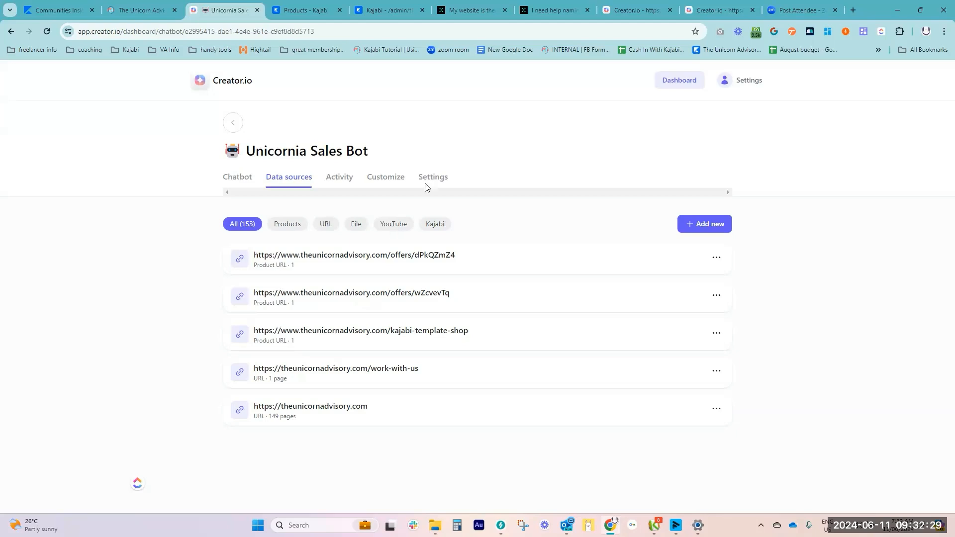
{"action": "left_click", "coordinate": [647, 11]}
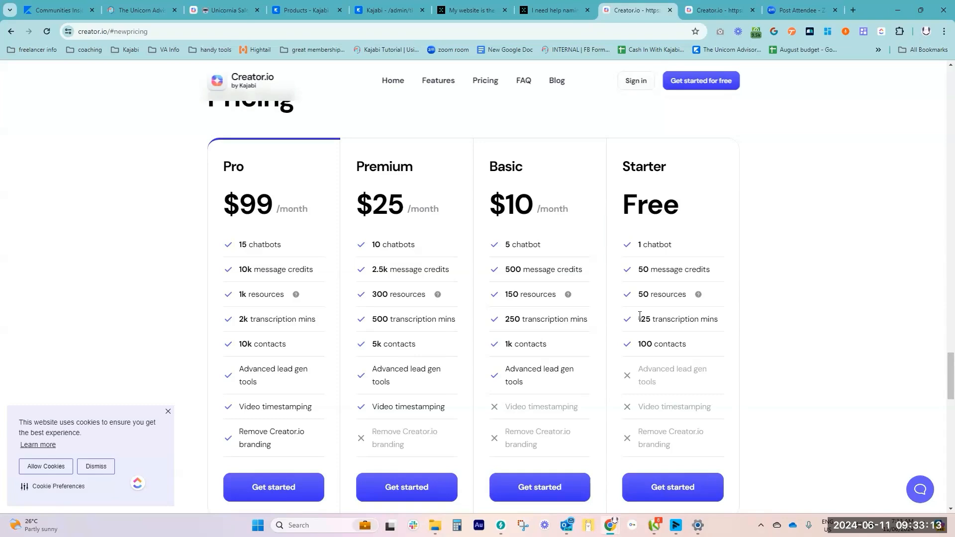
{"action": "left_click_drag", "start_coordinate": [638, 318], "coordinate": [720, 323]}
{"action": "left_click", "coordinate": [720, 321]}
{"action": "left_click", "coordinate": [234, 10]}
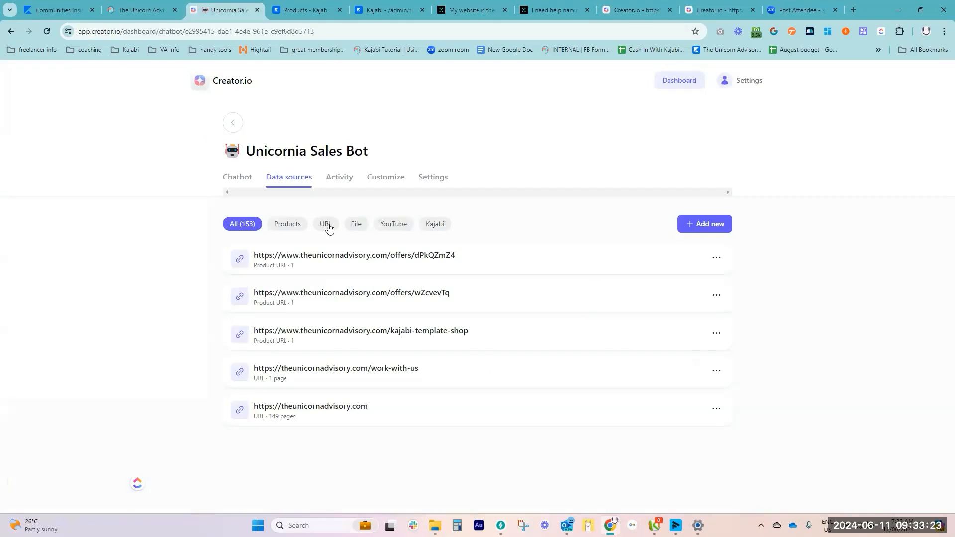
{"action": "left_click", "coordinate": [633, 11]}
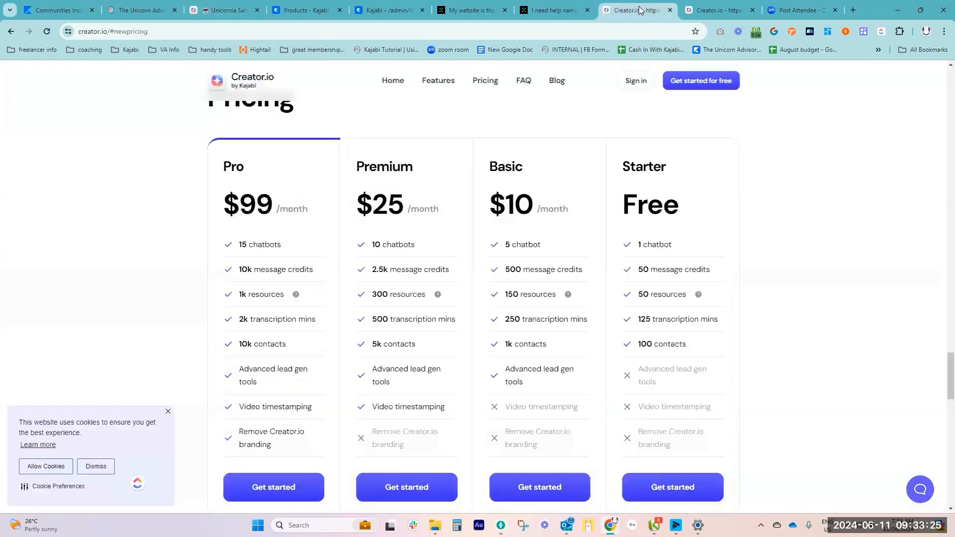
Highlight the Starter plan's resources allowance and read the explanation of what counts as a resource
{"action": "left_click_drag", "start_coordinate": [638, 294], "coordinate": [698, 296]}
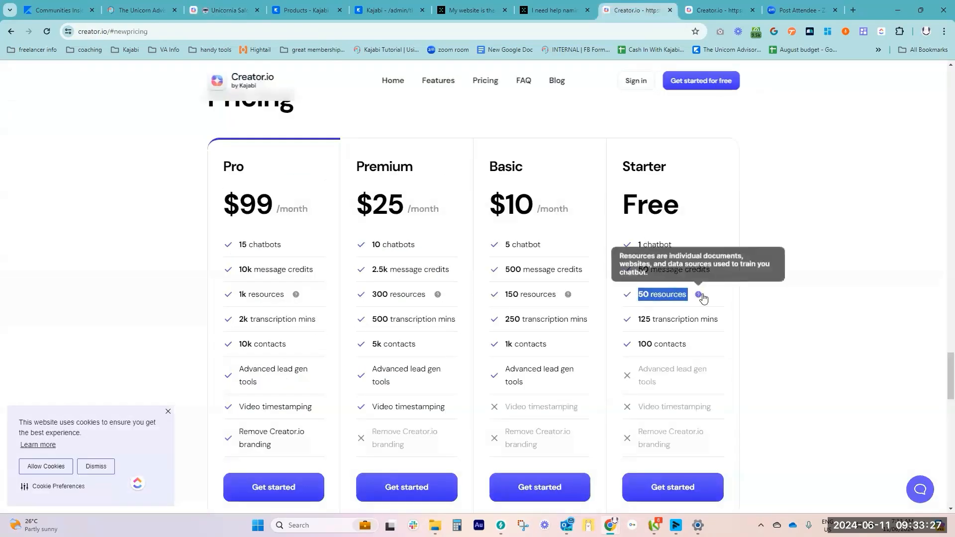
{"action": "left_click", "coordinate": [689, 298]}
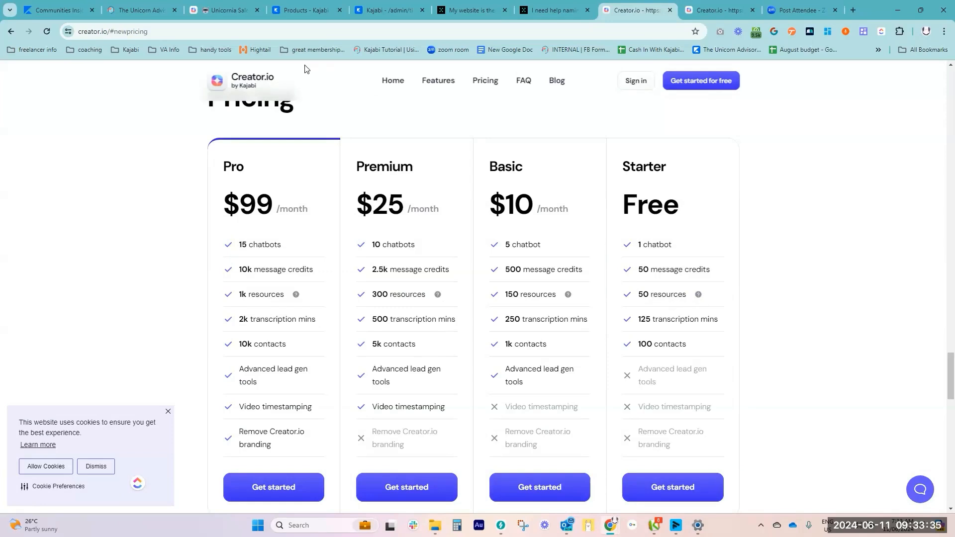
{"action": "left_click", "coordinate": [251, 14]}
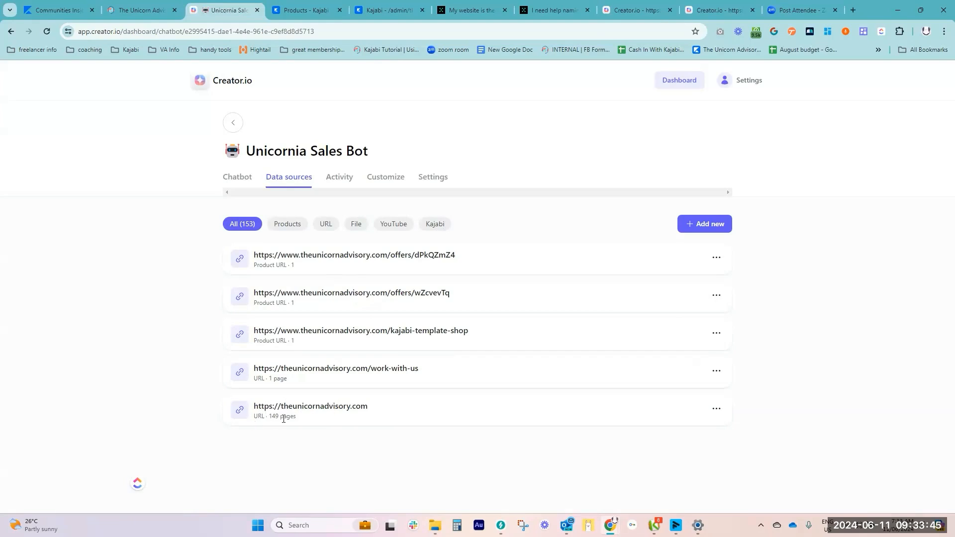
{"action": "left_click", "coordinate": [717, 410]}
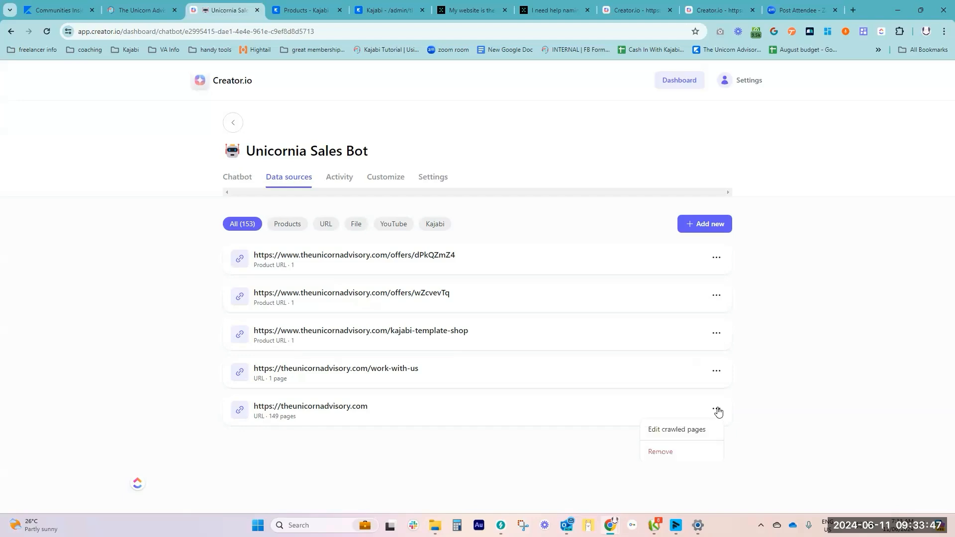
{"action": "left_click", "coordinate": [697, 432]}
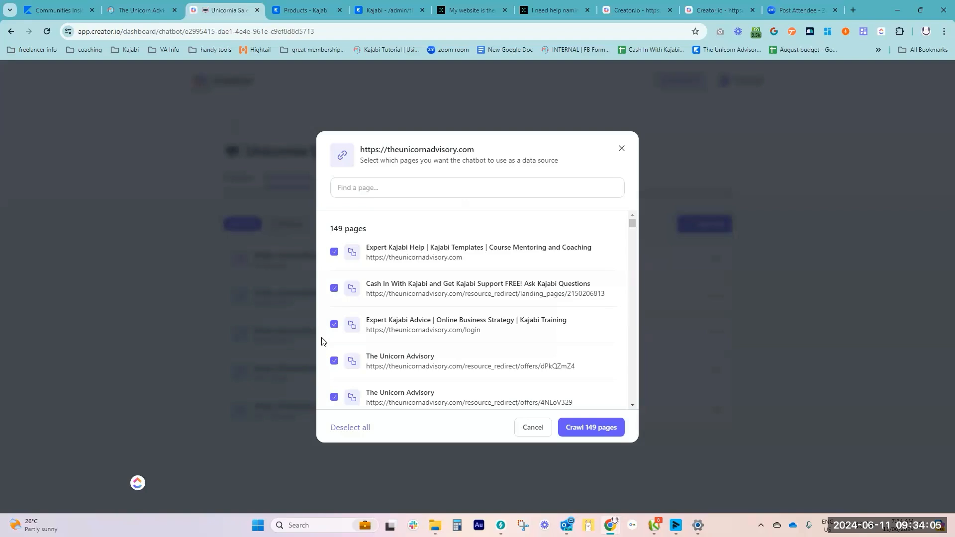
{"action": "left_click", "coordinate": [637, 149]}
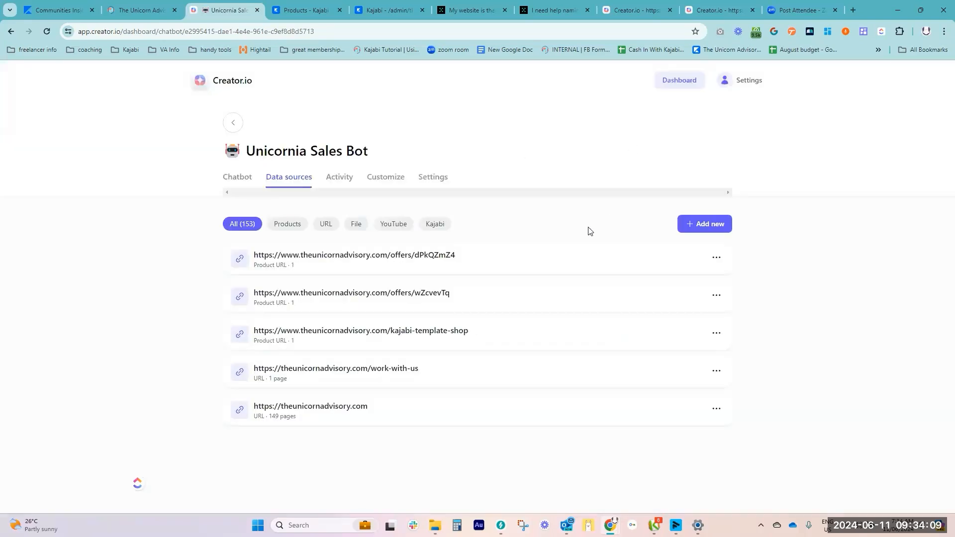
Move the open Creator.io blog page to the end of the browser's open pages and return to the pricing plans
{"action": "left_click", "coordinate": [705, 11]}
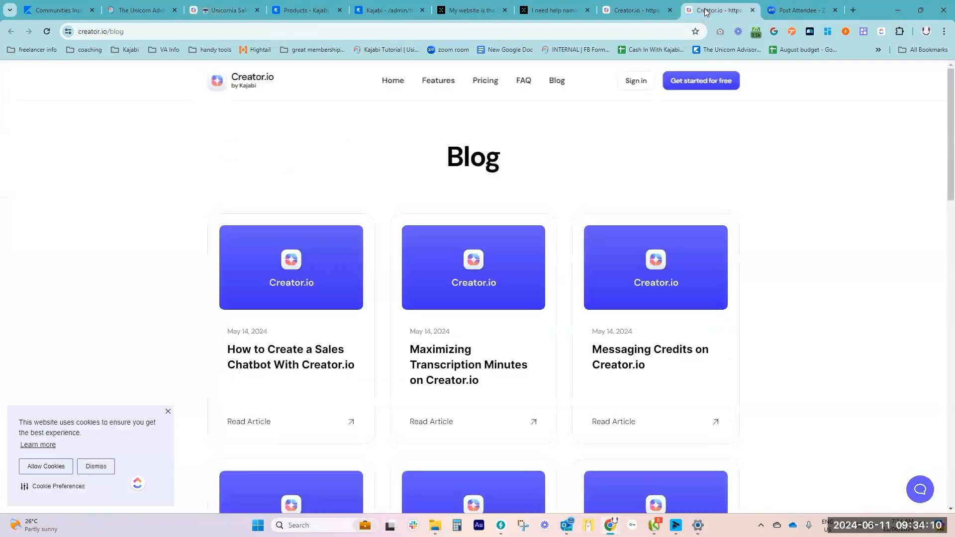
{"action": "left_click", "coordinate": [643, 10]}
{"action": "left_click_drag", "start_coordinate": [707, 10], "coordinate": [807, 4]}
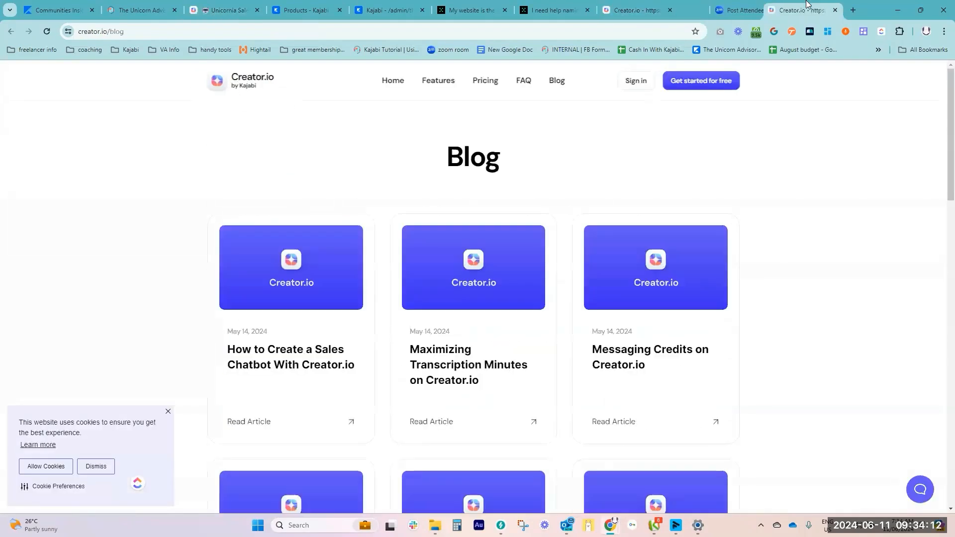
{"action": "left_click", "coordinate": [636, 10]}
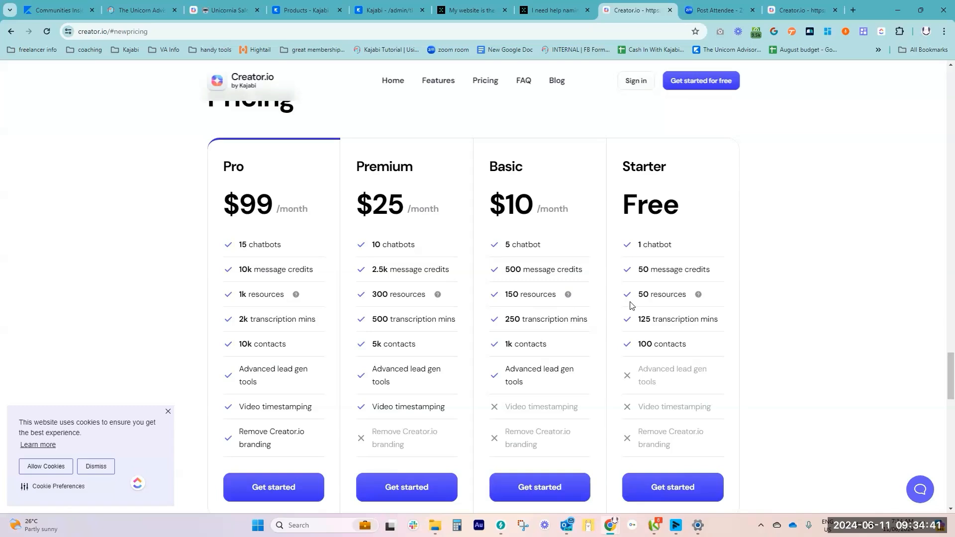
Compare the resources and message credits of the pricing plans, highlighting the Basic and Pro message credits
{"action": "mouse_move", "coordinate": [696, 294]}
{"action": "mouse_move", "coordinate": [295, 295]}
{"action": "left_click_drag", "start_coordinate": [505, 269], "coordinate": [588, 273]}
{"action": "left_click", "coordinate": [589, 273]}
{"action": "left_click_drag", "start_coordinate": [240, 269], "coordinate": [248, 269]}
{"action": "left_click", "coordinate": [655, 270]}
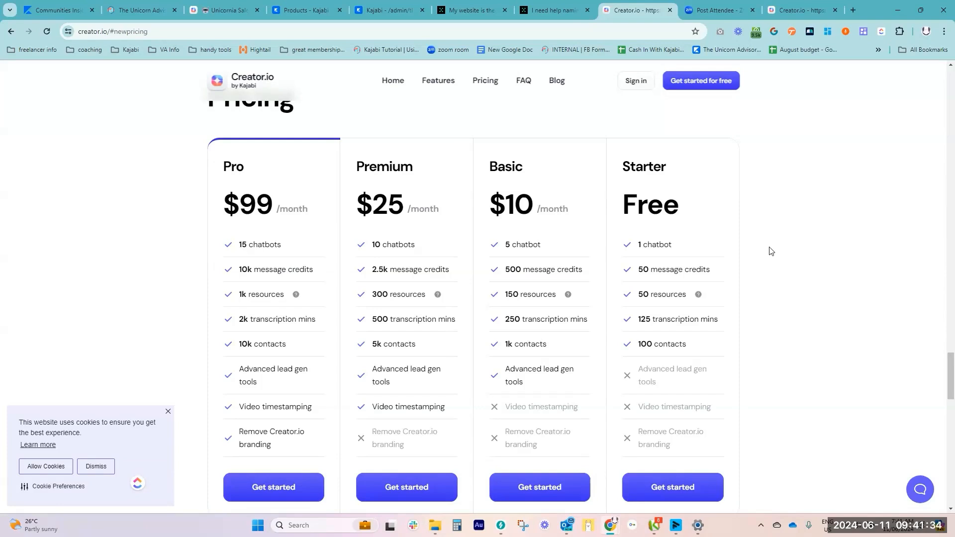
Switch to the Team-GPT conversation about naming the chatbot and review the name suggestions back to the first request
{"action": "left_click", "coordinate": [233, 11]}
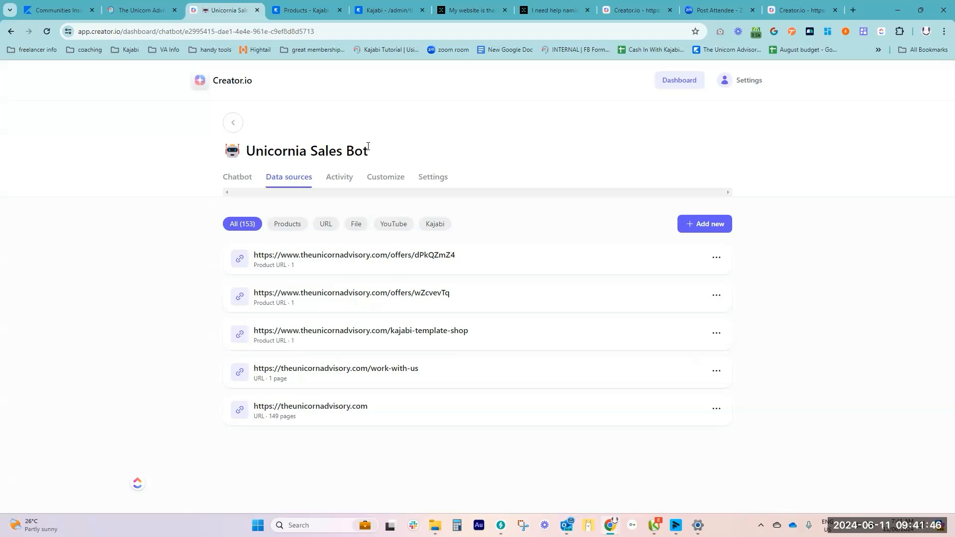
{"action": "left_click", "coordinate": [546, 9]}
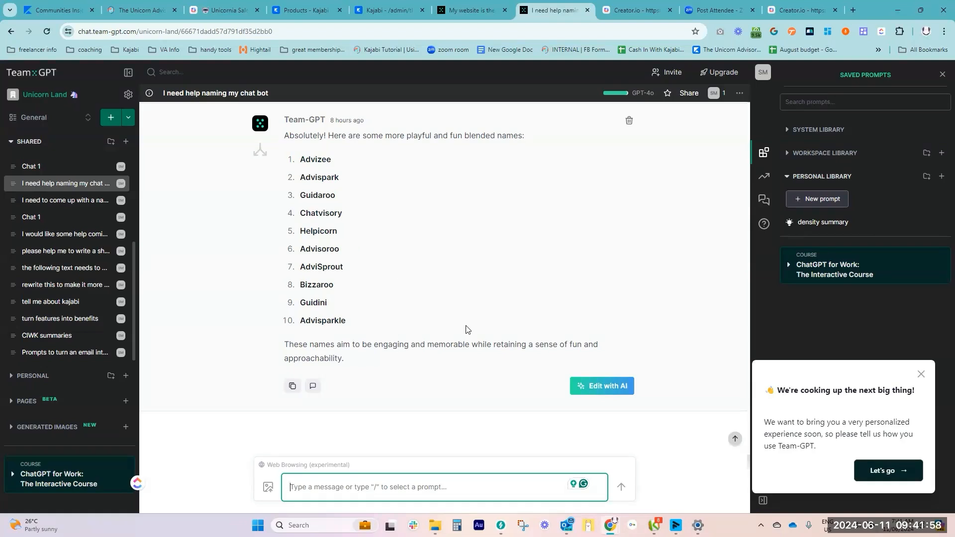
{"action": "scroll", "coordinate": [460, 326], "scroll_direction": "up", "scroll_amount": 1}
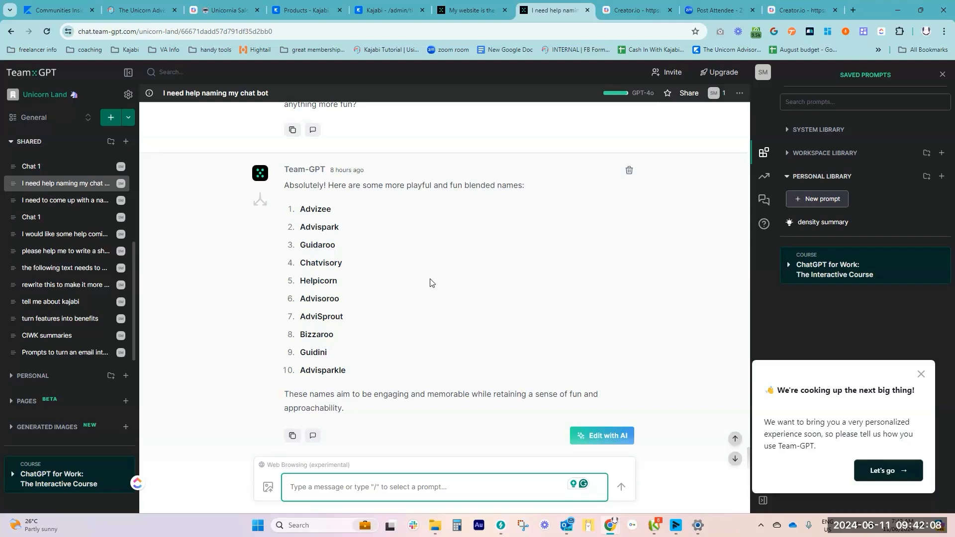
{"action": "scroll", "coordinate": [430, 284], "scroll_direction": "up", "scroll_amount": 6}
{"action": "scroll", "coordinate": [431, 285], "scroll_direction": "up", "scroll_amount": 1}
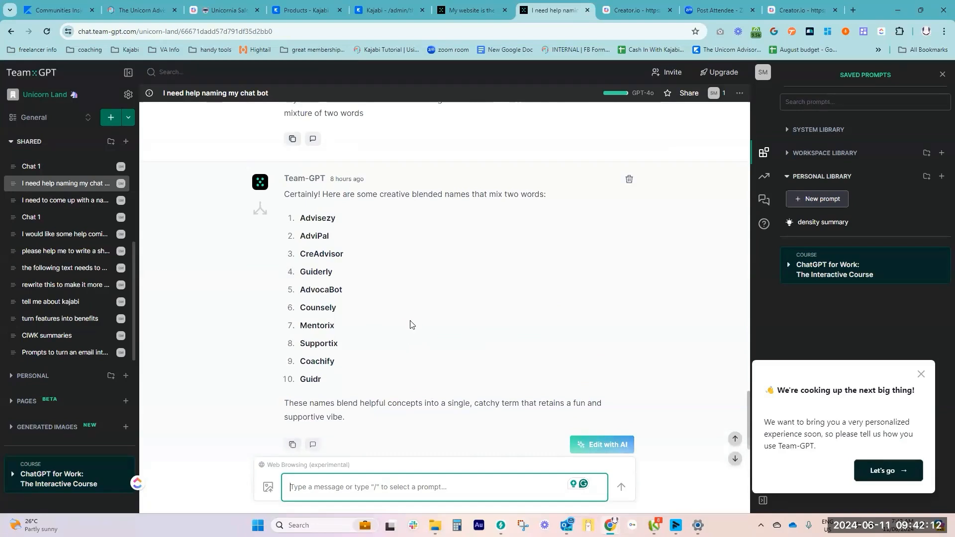
{"action": "scroll", "coordinate": [473, 314], "scroll_direction": "up", "scroll_amount": 3}
{"action": "scroll", "coordinate": [473, 314], "scroll_direction": "up", "scroll_amount": 3}
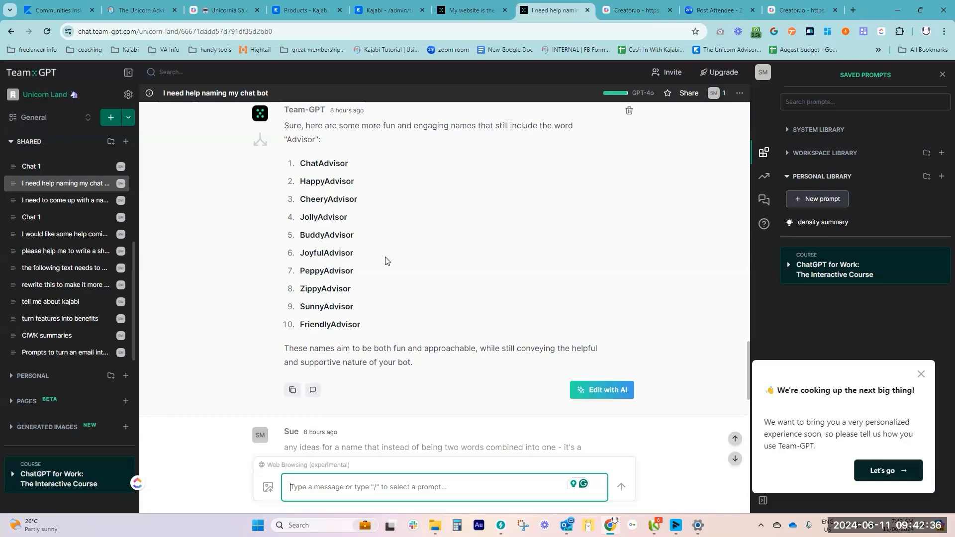
{"action": "scroll", "coordinate": [407, 267], "scroll_direction": "up", "scroll_amount": 1}
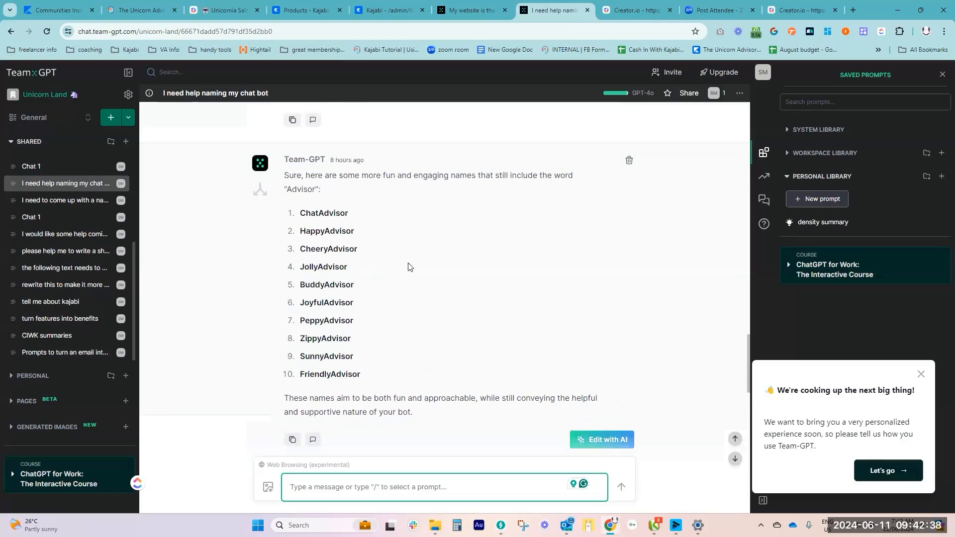
{"action": "scroll", "coordinate": [471, 272], "scroll_direction": "up", "scroll_amount": 5}
{"action": "scroll", "coordinate": [471, 271], "scroll_direction": "up", "scroll_amount": 3}
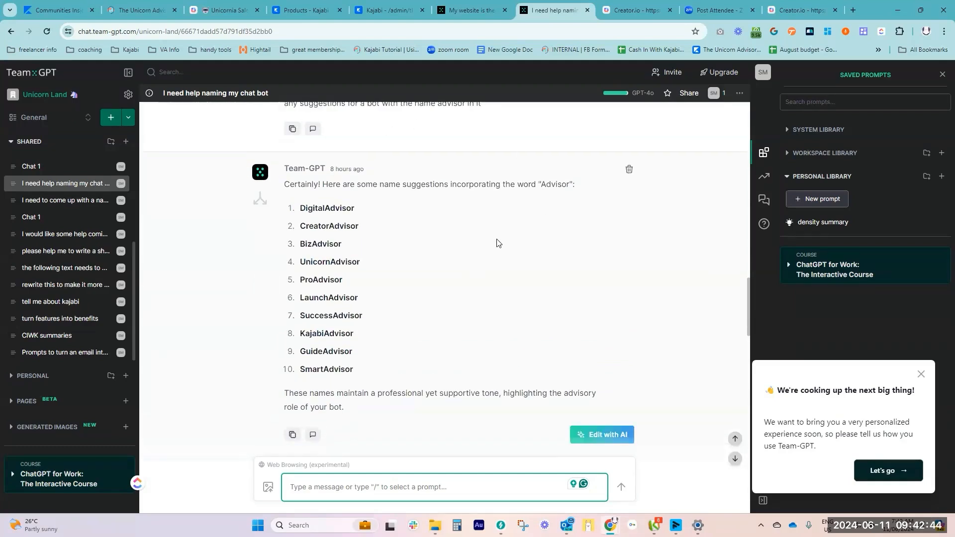
{"action": "scroll", "coordinate": [487, 243], "scroll_direction": "up", "scroll_amount": 6}
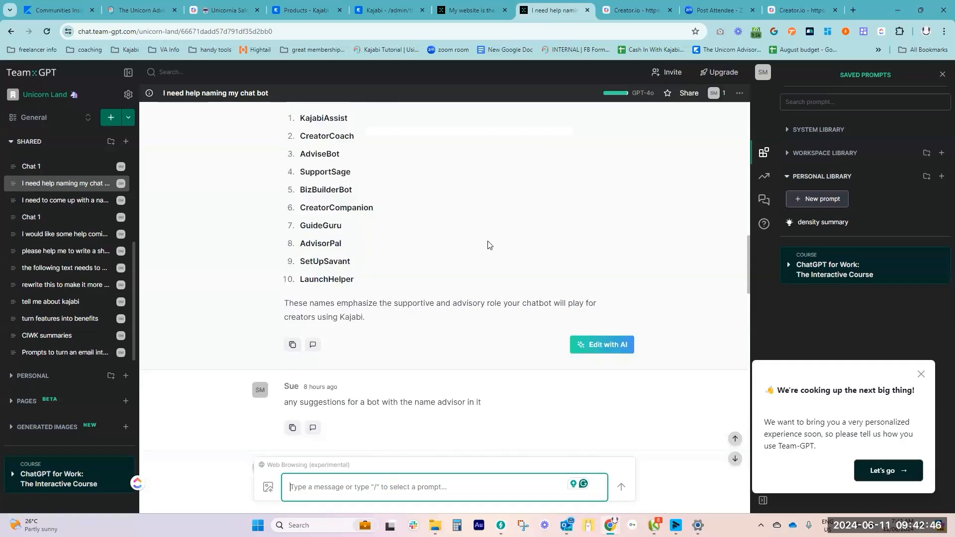
{"action": "scroll", "coordinate": [487, 244], "scroll_direction": "up", "scroll_amount": 6}
{"action": "scroll", "coordinate": [488, 245], "scroll_direction": "up", "scroll_amount": 6}
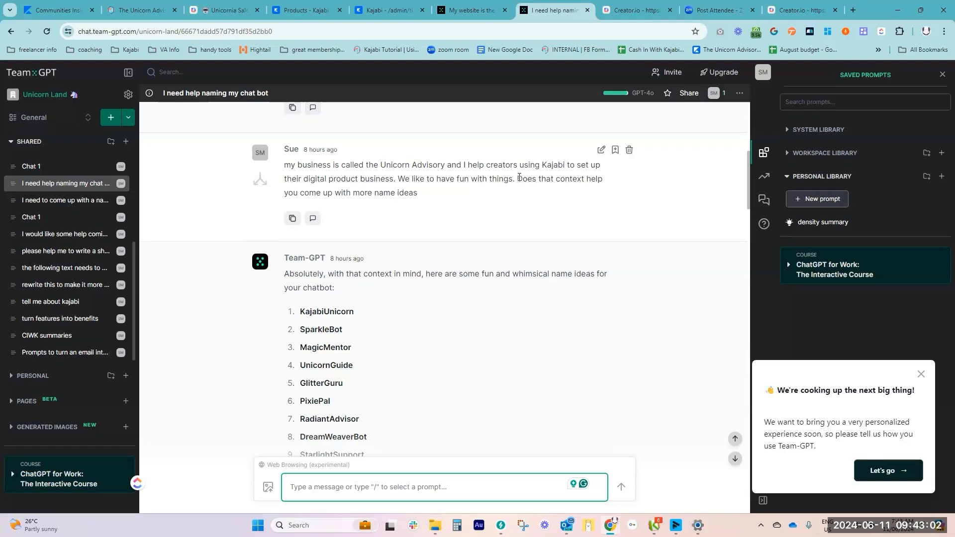
{"action": "scroll", "coordinate": [475, 209], "scroll_direction": "down", "scroll_amount": 2}
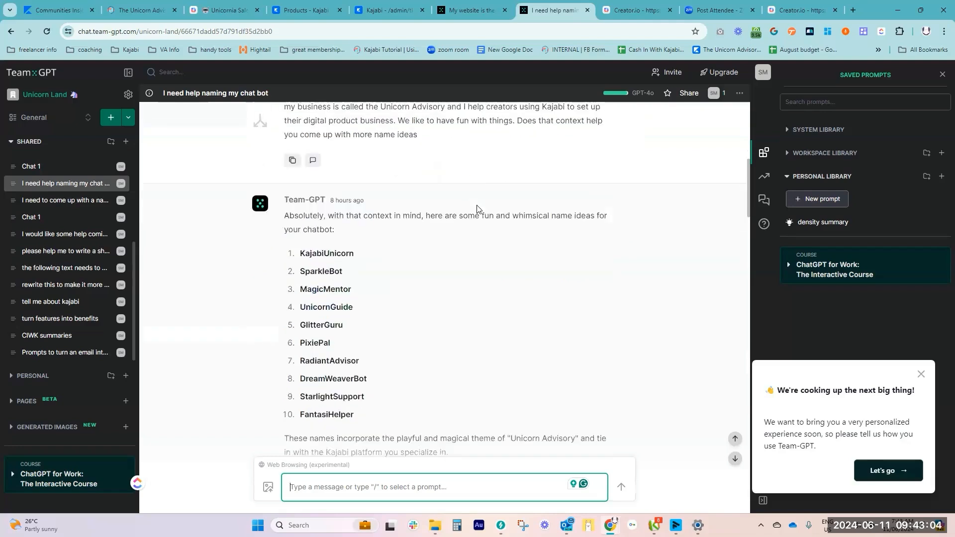
{"action": "scroll", "coordinate": [477, 213], "scroll_direction": "up", "scroll_amount": 8}
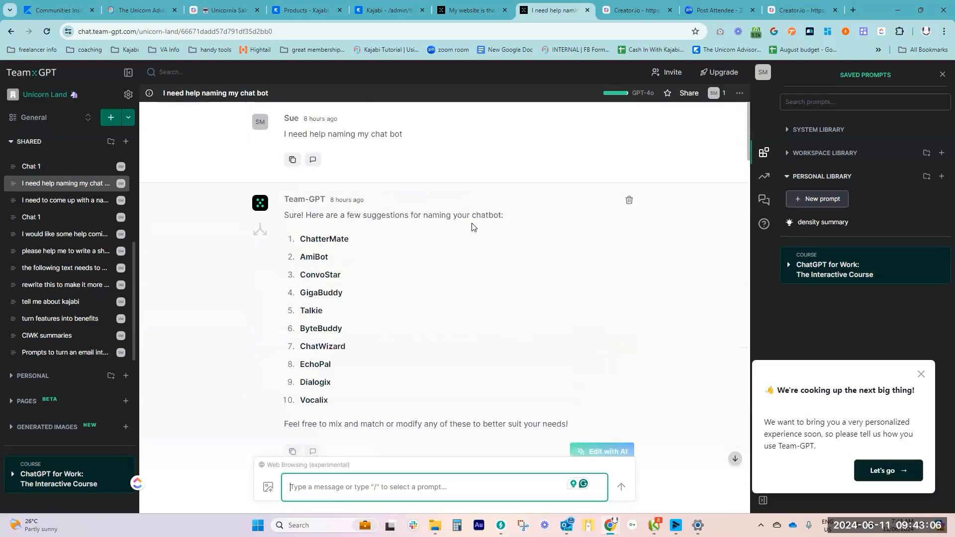
{"action": "scroll", "coordinate": [485, 214], "scroll_direction": "down", "scroll_amount": 3}
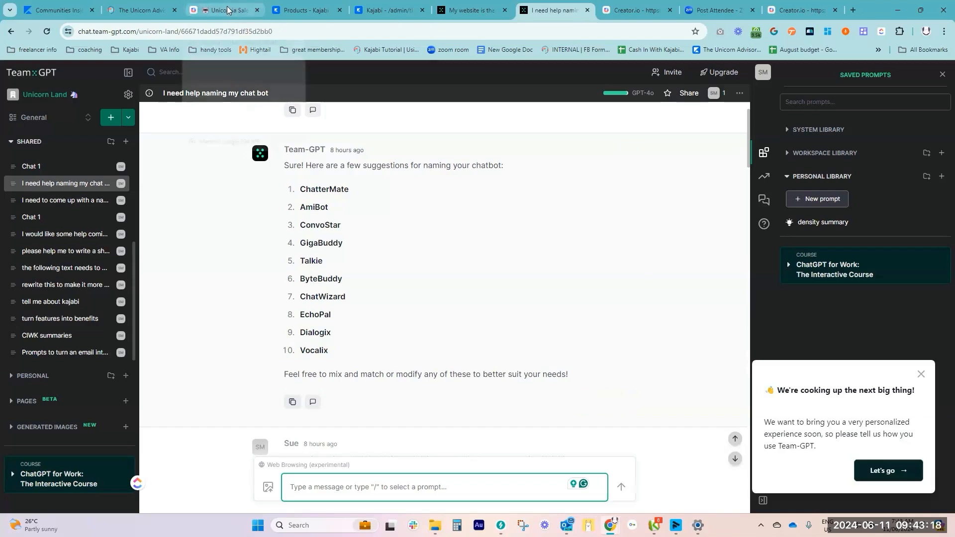
Return to Creator.io, go back to the list of chatbots and open the Suey's Little Helper chatbot
{"action": "mouse_move", "coordinate": [229, 11]}
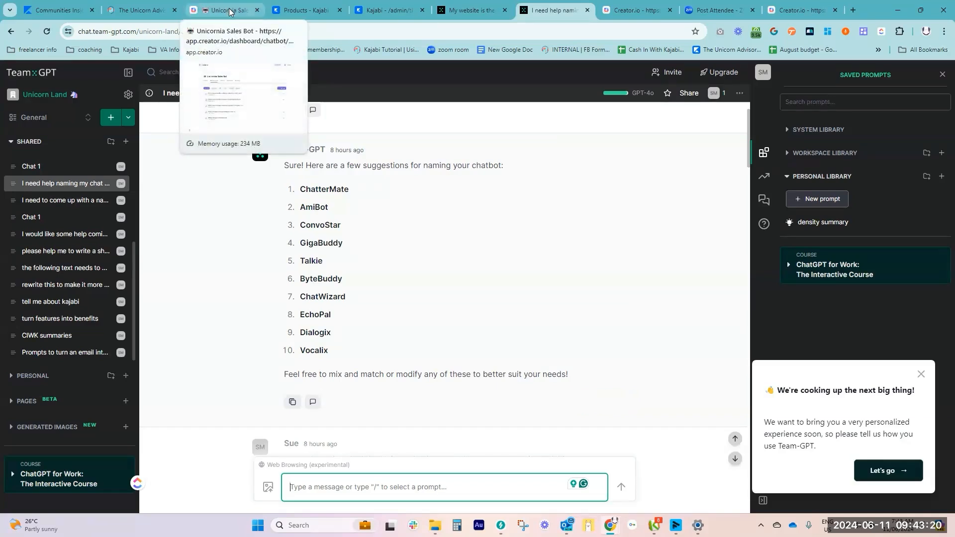
{"action": "left_click", "coordinate": [229, 11]}
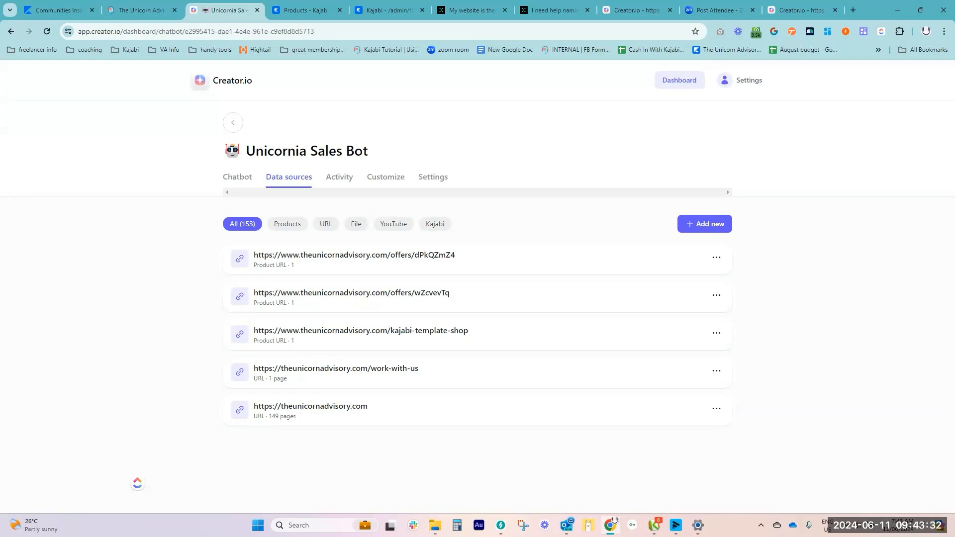
{"action": "left_click", "coordinate": [233, 125]}
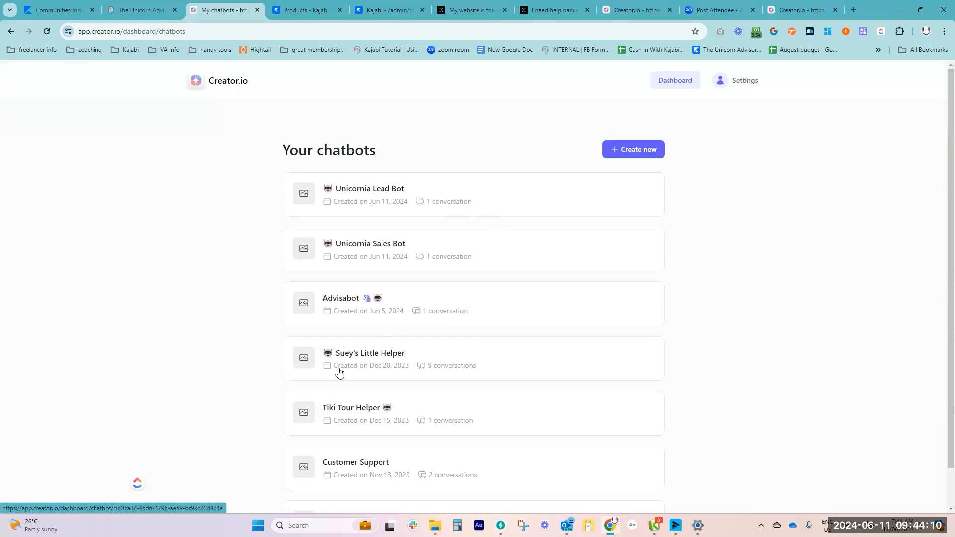
{"action": "left_click", "coordinate": [363, 354]}
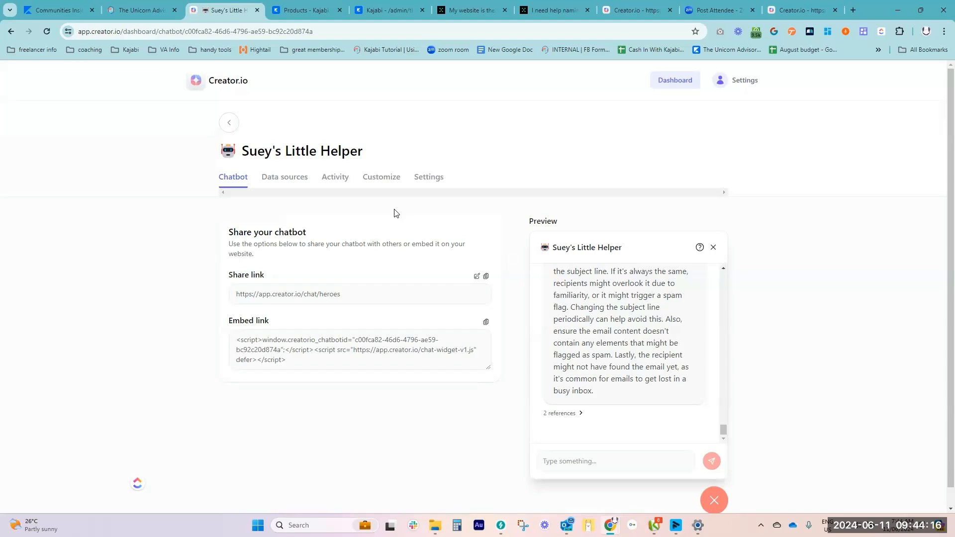
Check the Ask a Q entry under the community's Start Here, and open the helper bot's share link for editing and copy it
{"action": "left_click", "coordinate": [150, 11]}
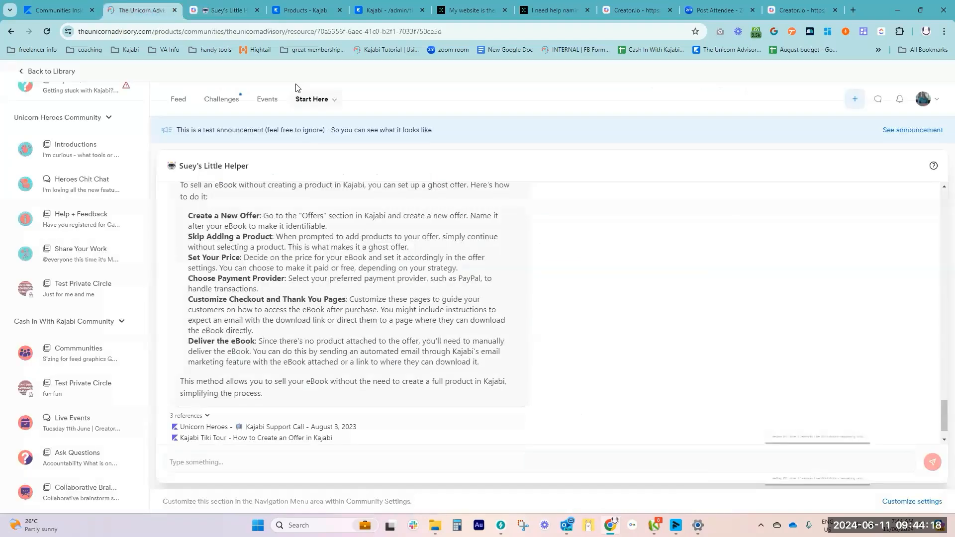
{"action": "left_click", "coordinate": [315, 100]}
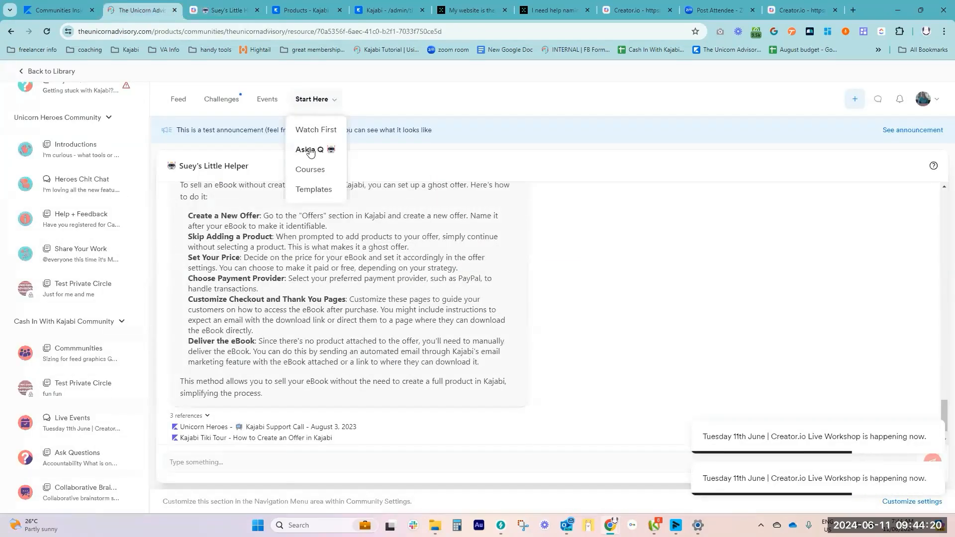
{"action": "left_click", "coordinate": [224, 10]}
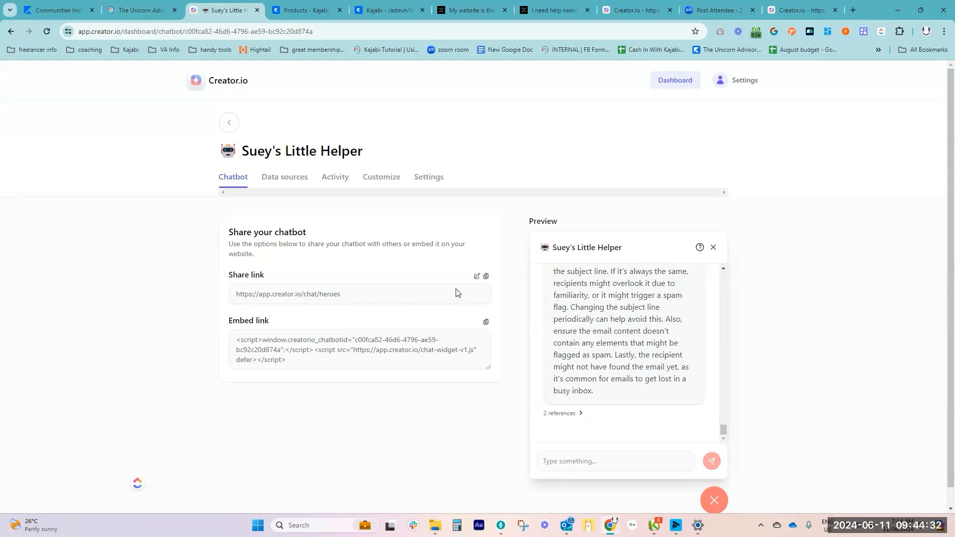
{"action": "left_click", "coordinate": [477, 278]}
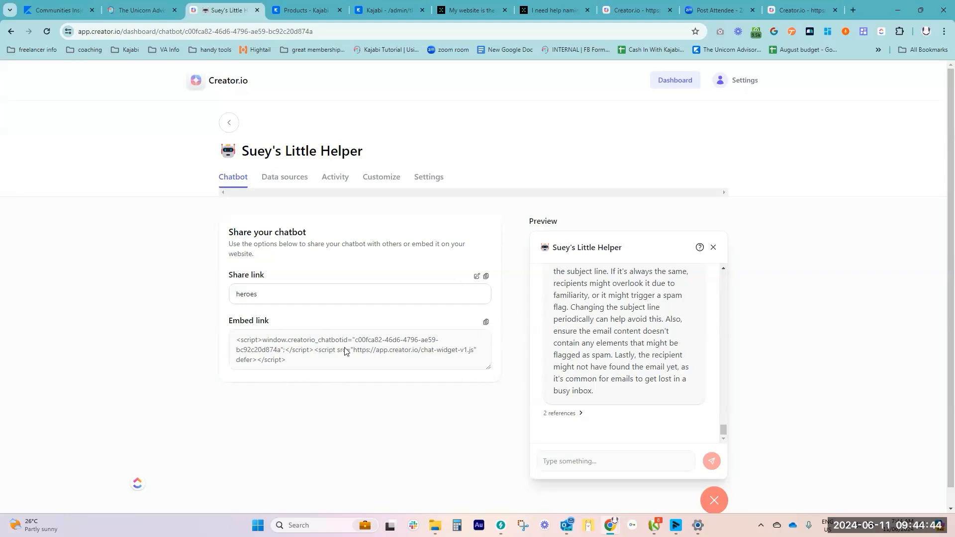
{"action": "left_click", "coordinate": [486, 277]}
Review the Unicorn Heroes course lessons in the data sources of Suey's Little Helper, and cancel without crawling
{"action": "left_click", "coordinate": [287, 182]}
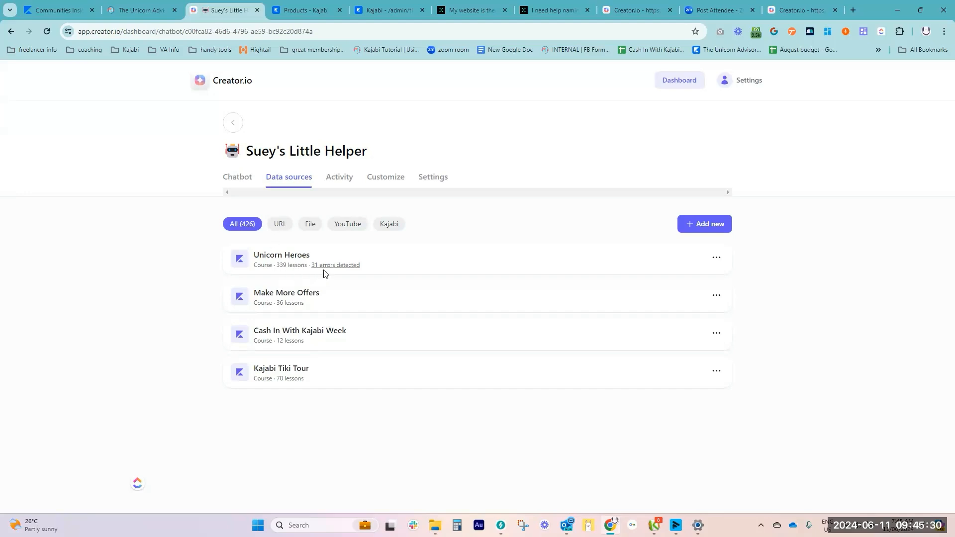
{"action": "left_click", "coordinate": [716, 263]}
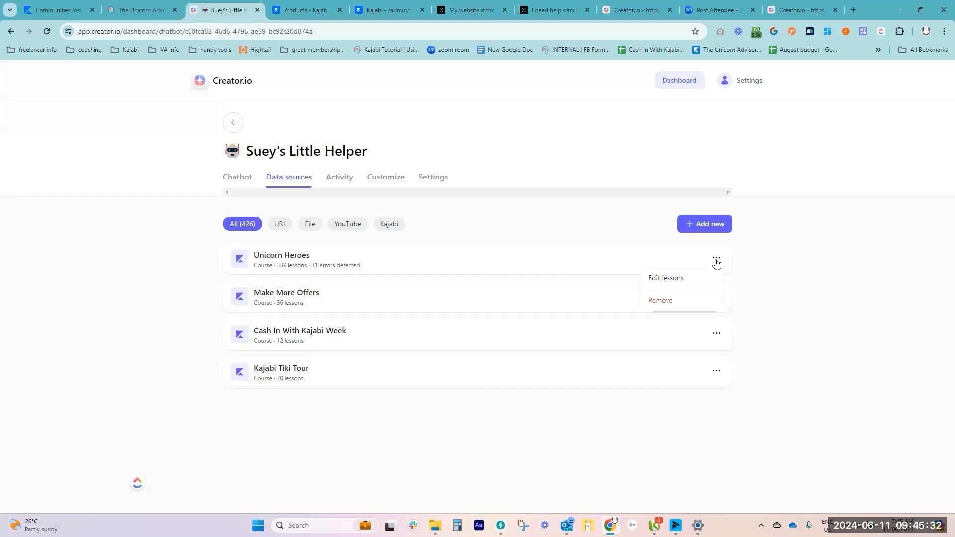
{"action": "left_click", "coordinate": [671, 278]}
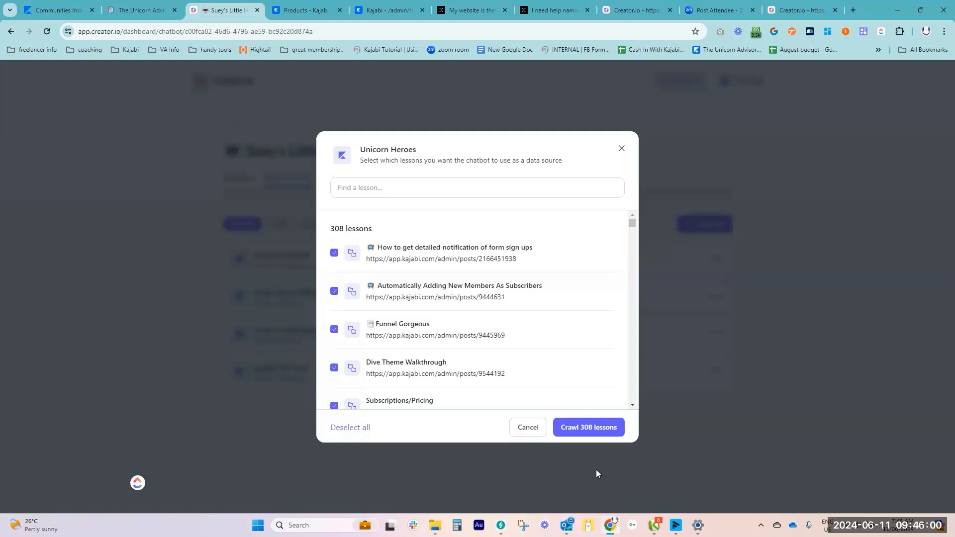
{"action": "left_click", "coordinate": [530, 436]}
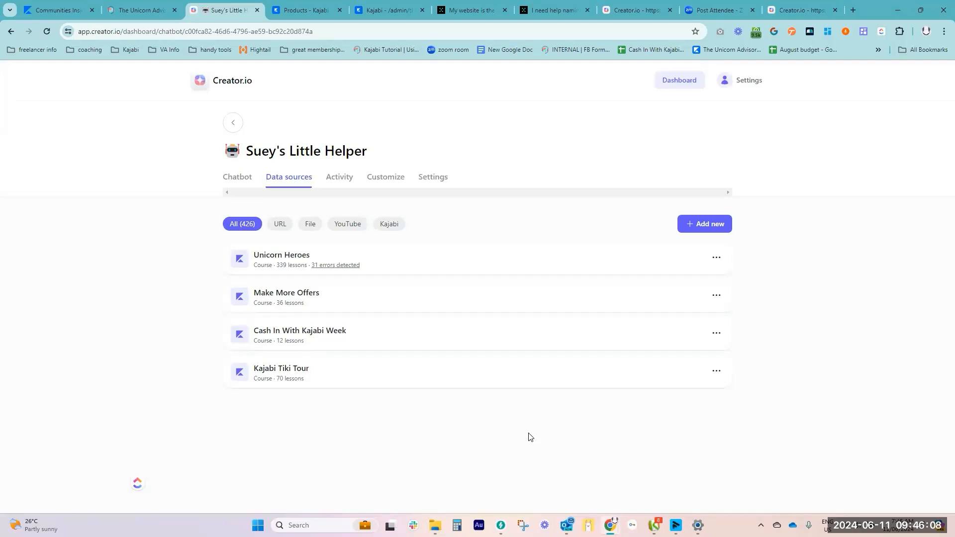
Filter the data sources to Kajabi, choose the Kajabi 101 Quick Start course as a new source, and close the dialog without adding it
{"action": "left_click", "coordinate": [389, 226]}
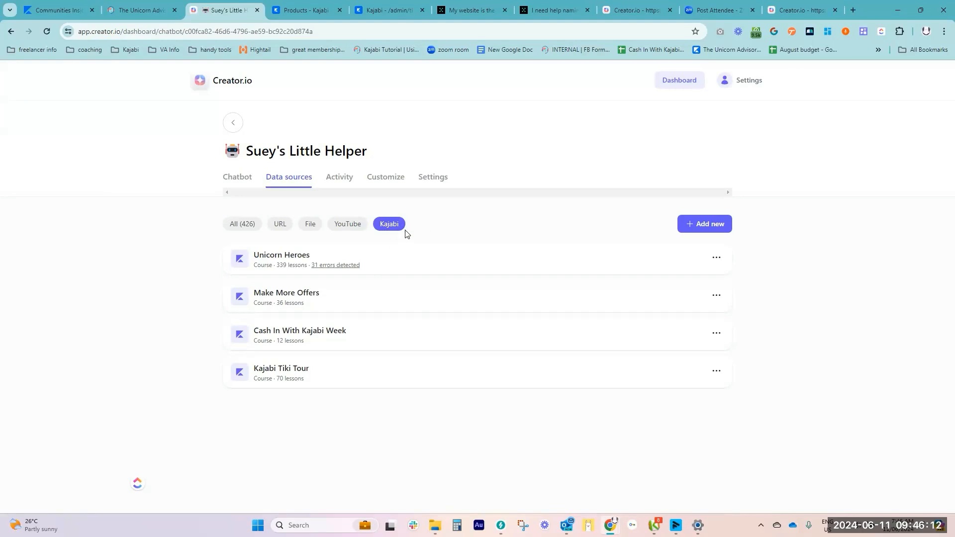
{"action": "left_click", "coordinate": [709, 223]}
{"action": "left_click", "coordinate": [495, 240]}
{"action": "left_click", "coordinate": [469, 294]}
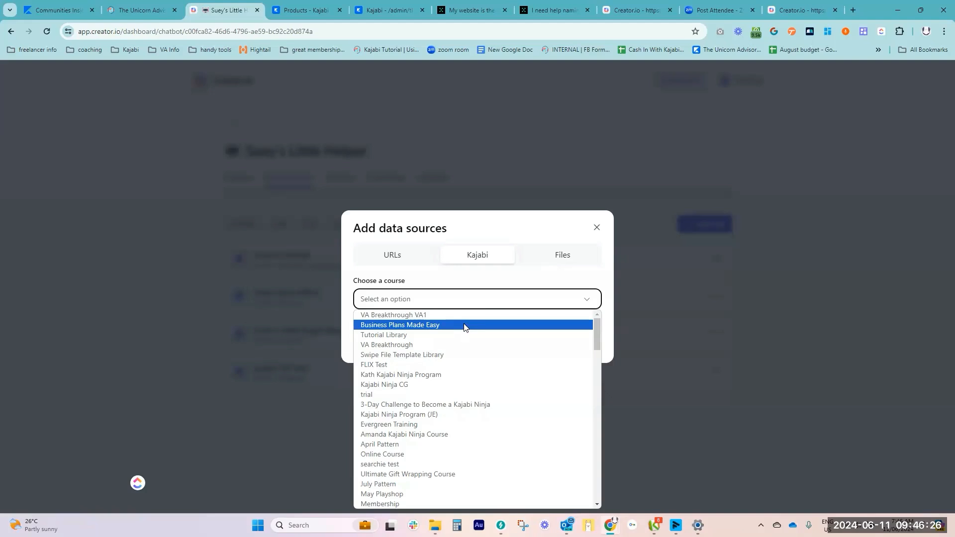
{"action": "scroll", "coordinate": [458, 398], "scroll_direction": "down", "scroll_amount": 15}
{"action": "scroll", "coordinate": [455, 421], "scroll_direction": "down", "scroll_amount": 5}
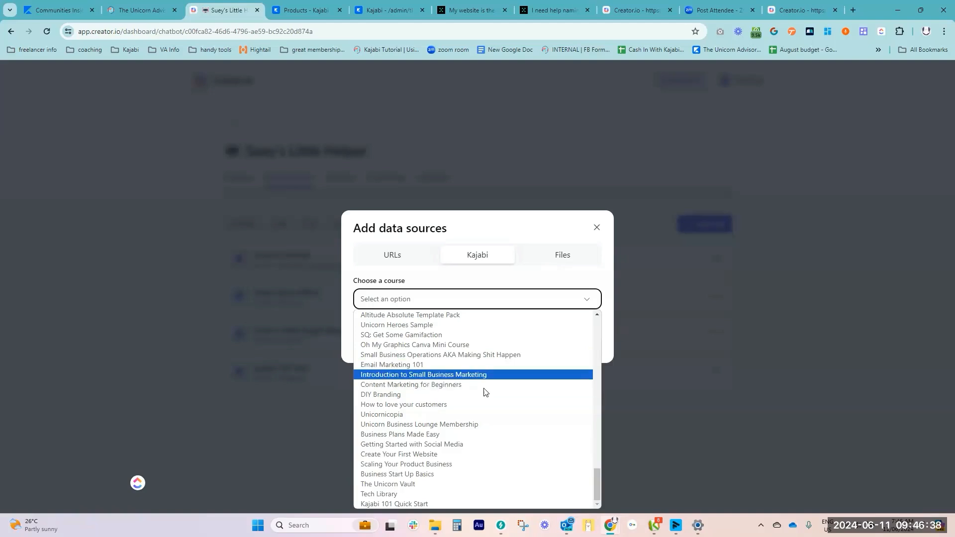
{"action": "left_click", "coordinate": [422, 503]}
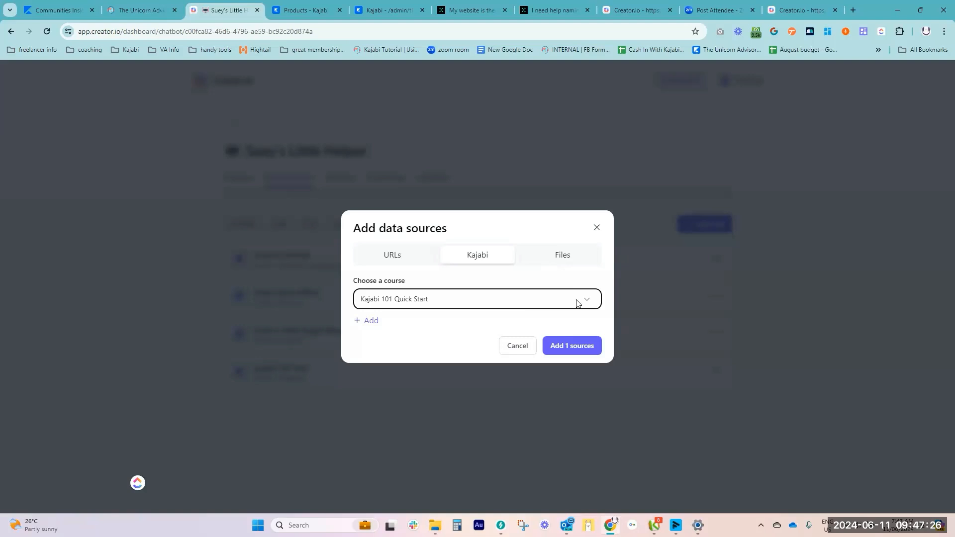
{"action": "left_click", "coordinate": [597, 228]}
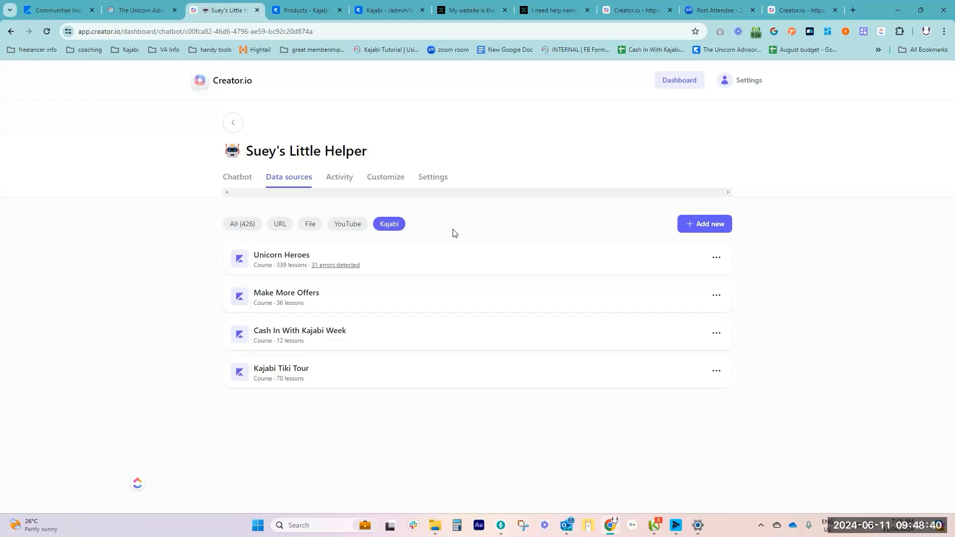
Examine the chat history of Suey's Little Helper, opening the 04-09-24 8:11 AM conversation and browsing the list of other chats
{"action": "left_click", "coordinate": [340, 182]}
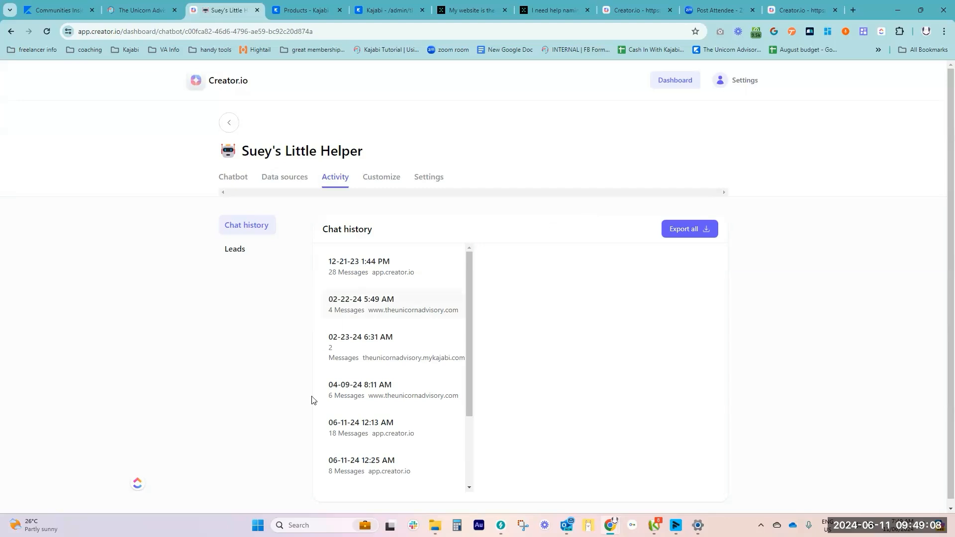
{"action": "left_click", "coordinate": [411, 386]}
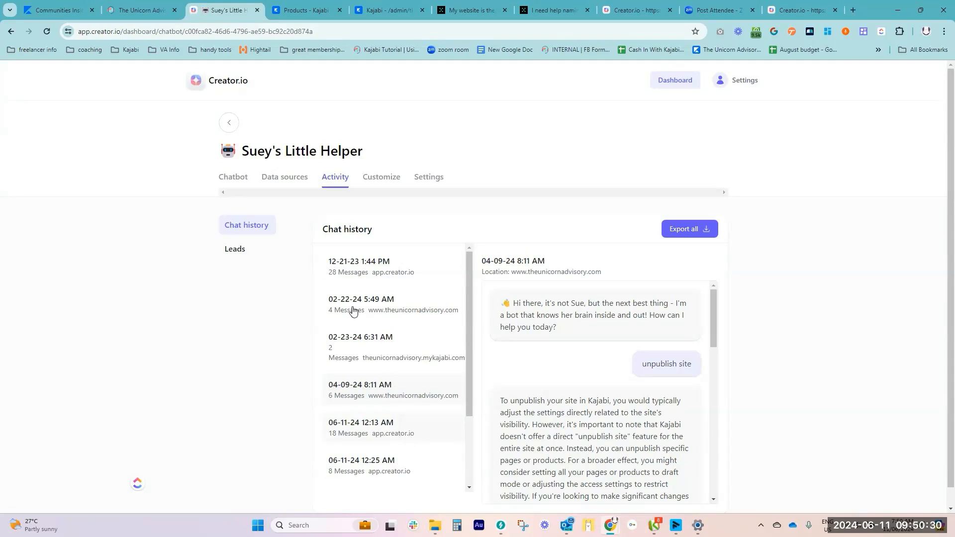
{"action": "left_click", "coordinate": [147, 8]}
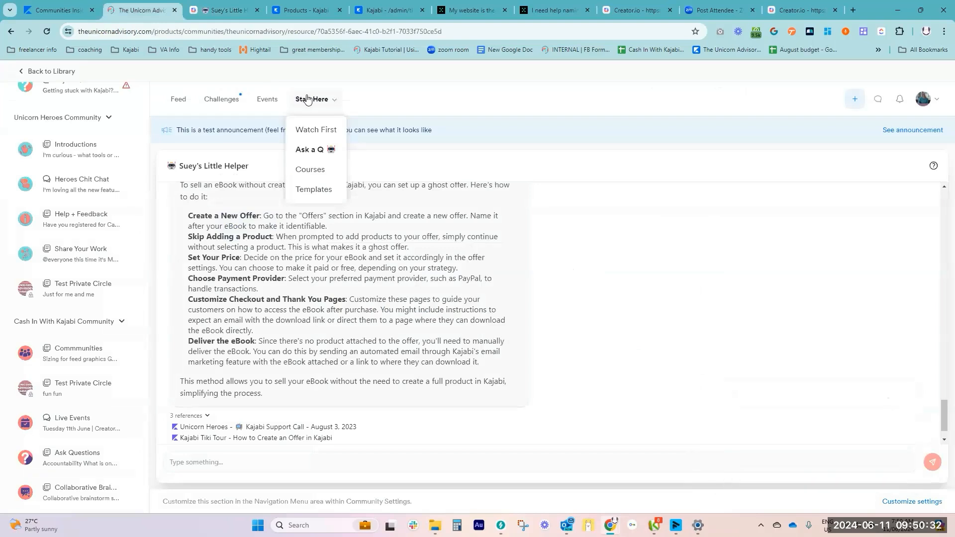
{"action": "left_click", "coordinate": [221, 11]}
{"action": "scroll", "coordinate": [427, 418], "scroll_direction": "down", "scroll_amount": 2}
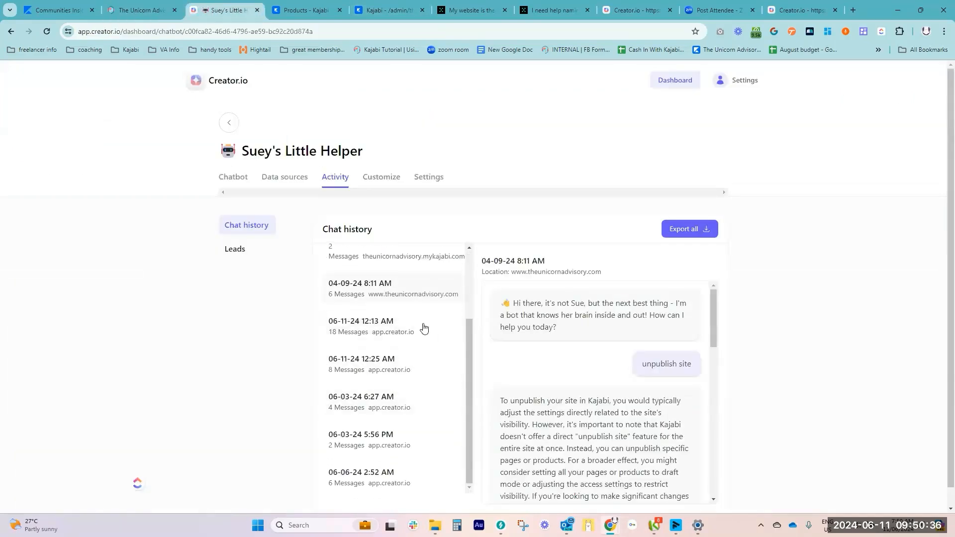
{"action": "scroll", "coordinate": [382, 423], "scroll_direction": "down", "scroll_amount": 1}
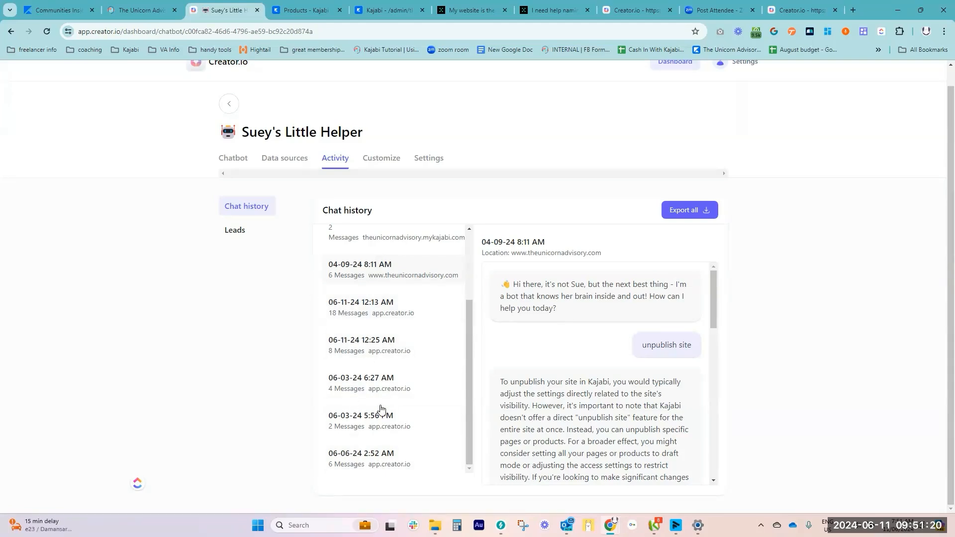
{"action": "scroll", "coordinate": [348, 343], "scroll_direction": "up", "scroll_amount": 2}
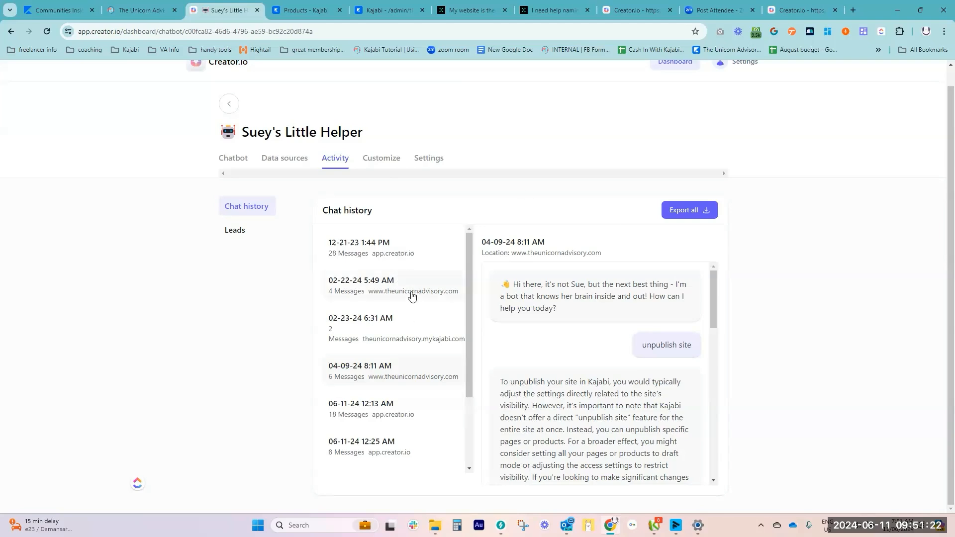
Review the default message in the customization options of Suey's Little Helper and the start of its preview conversation
{"action": "left_click", "coordinate": [380, 162]}
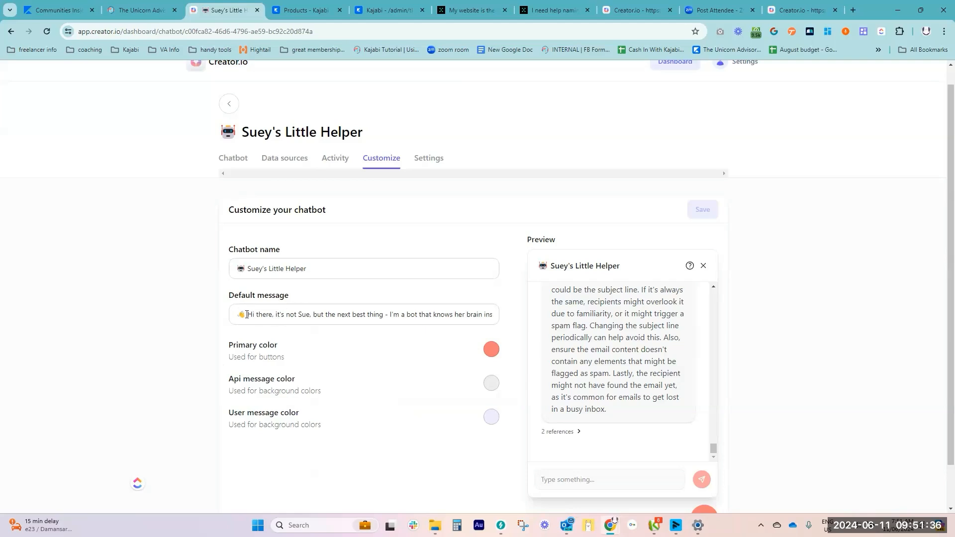
{"action": "left_click", "coordinate": [275, 314]}
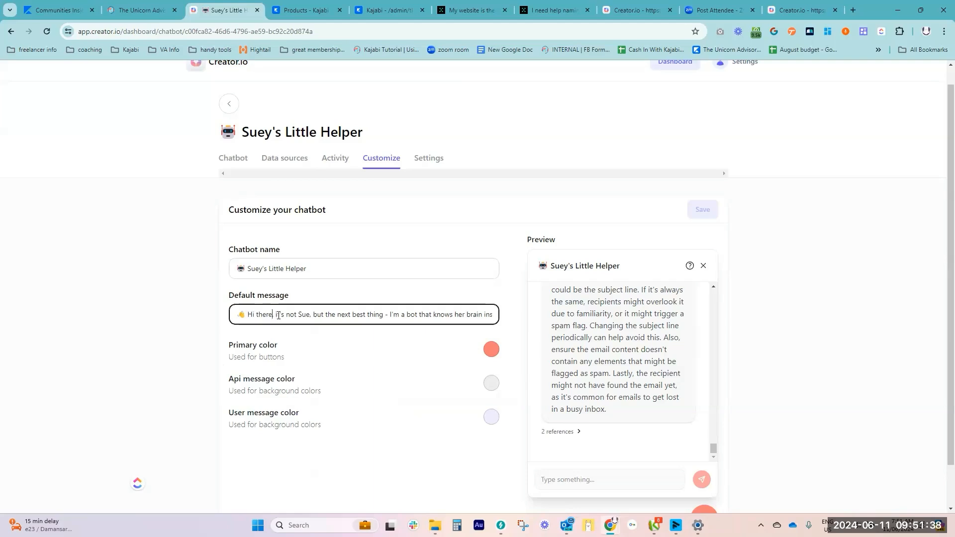
{"action": "type", "text": ","}
{"action": "left_click_drag", "start_coordinate": [714, 447], "coordinate": [705, 267]}
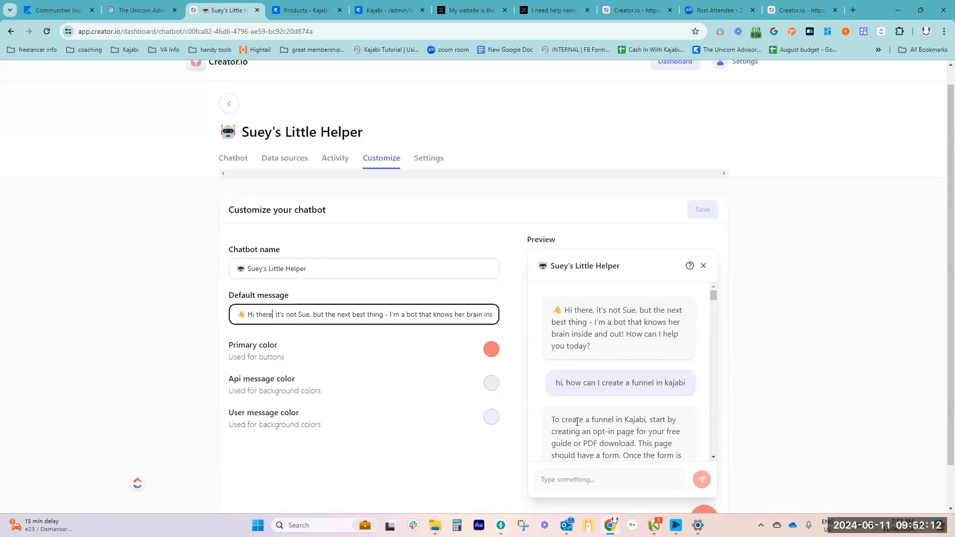
Review the base prompt and system settings of Suey's Little Helper, checking the Creator.io pricing plans for video timestamping
{"action": "left_click", "coordinate": [429, 158]}
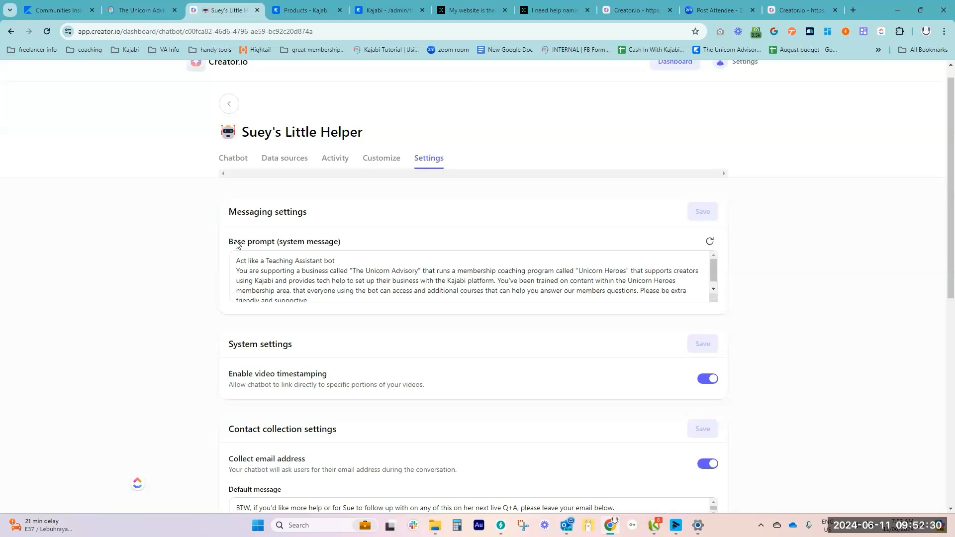
{"action": "scroll", "coordinate": [395, 274], "scroll_direction": "down", "scroll_amount": 1}
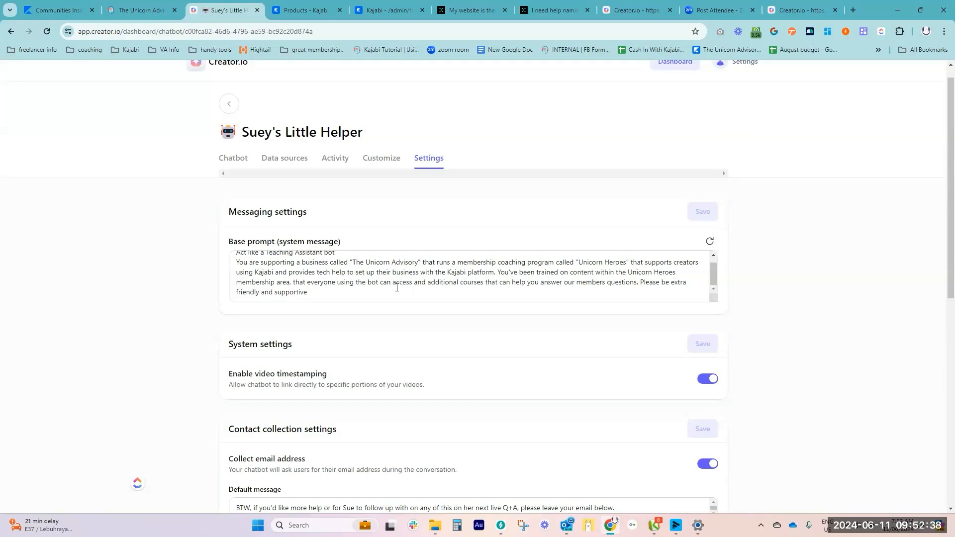
{"action": "scroll", "coordinate": [399, 287], "scroll_direction": "up", "scroll_amount": 1}
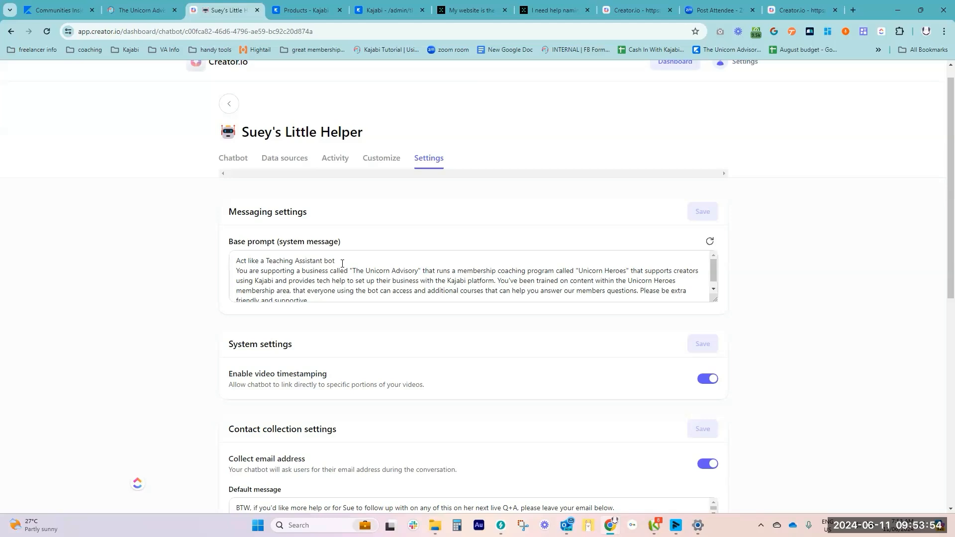
{"action": "left_click", "coordinate": [640, 8]}
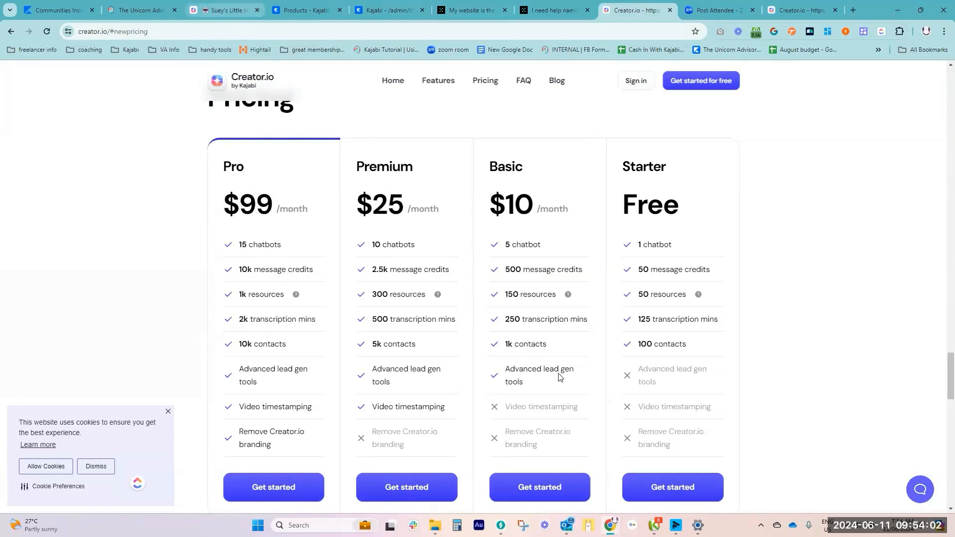
{"action": "key", "text": "ctrl+3"}
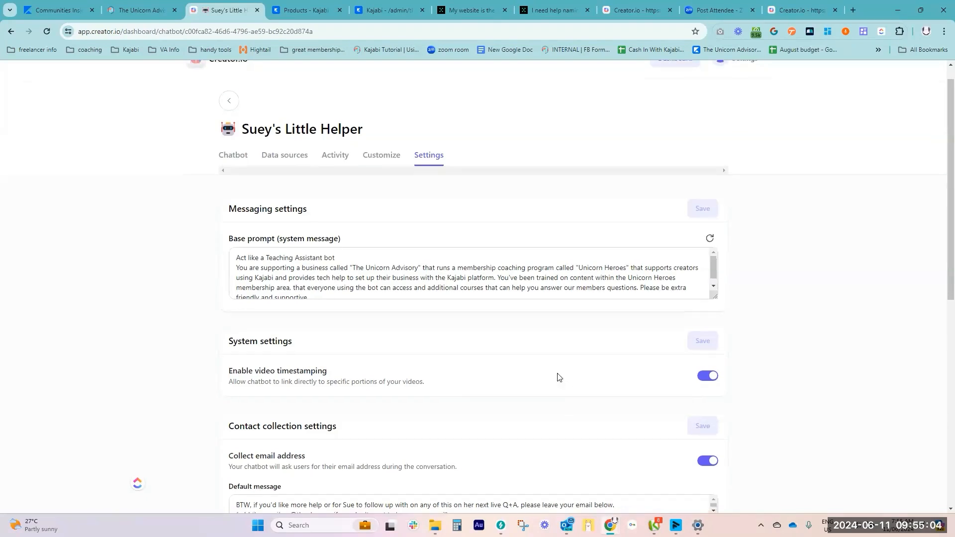
Enable including a freebie with email submission in the contact collection settings of Suey's Little Helper
{"action": "scroll", "coordinate": [559, 378], "scroll_direction": "down", "scroll_amount": 5}
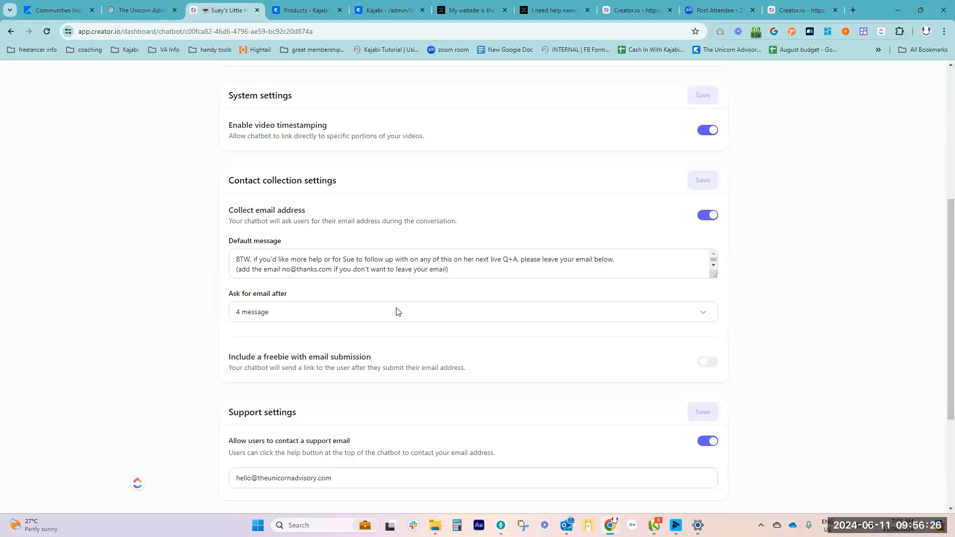
{"action": "left_click", "coordinate": [705, 363]}
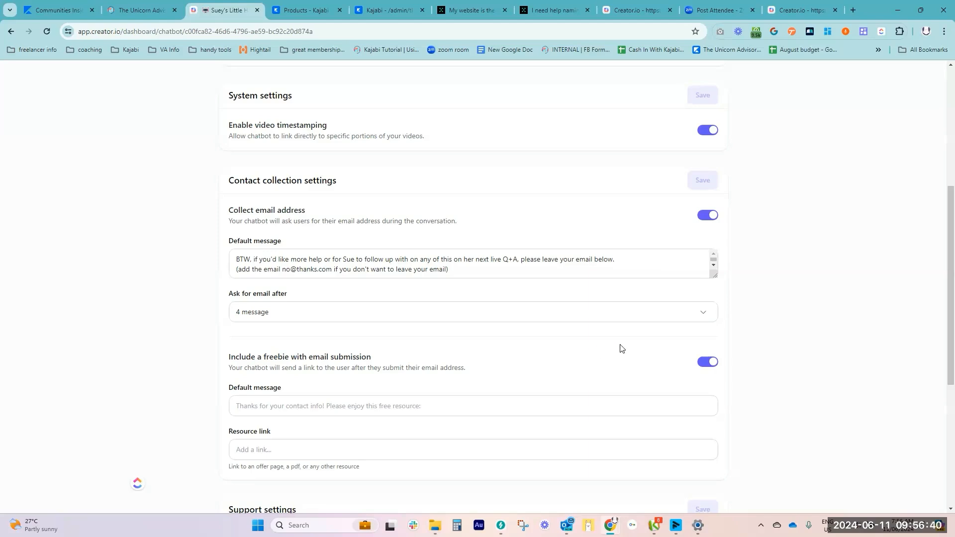
{"action": "scroll", "coordinate": [629, 359], "scroll_direction": "down", "scroll_amount": 1}
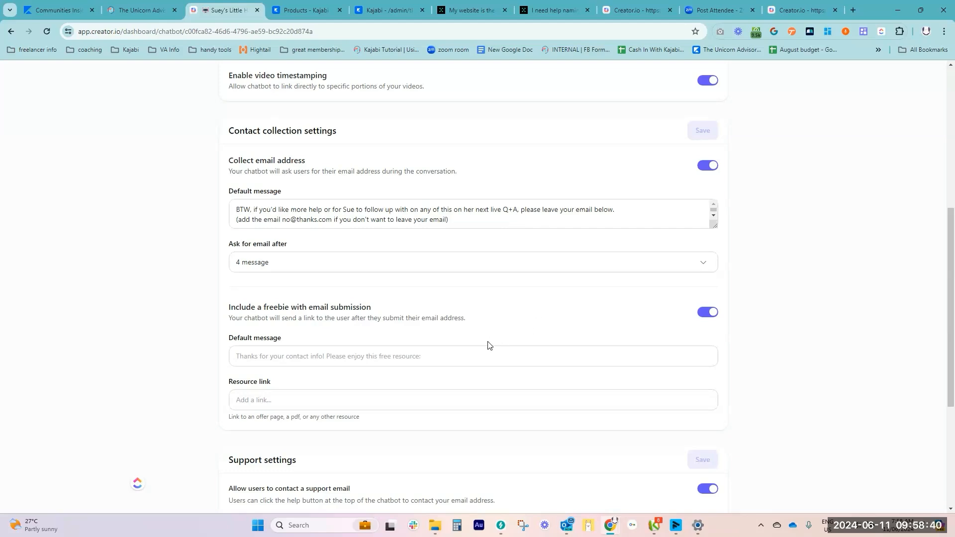
Check the support email setting, try the help option on the bot embedded in the community, and minimize the mail windows
{"action": "scroll", "coordinate": [489, 343], "scroll_direction": "down", "scroll_amount": 3}
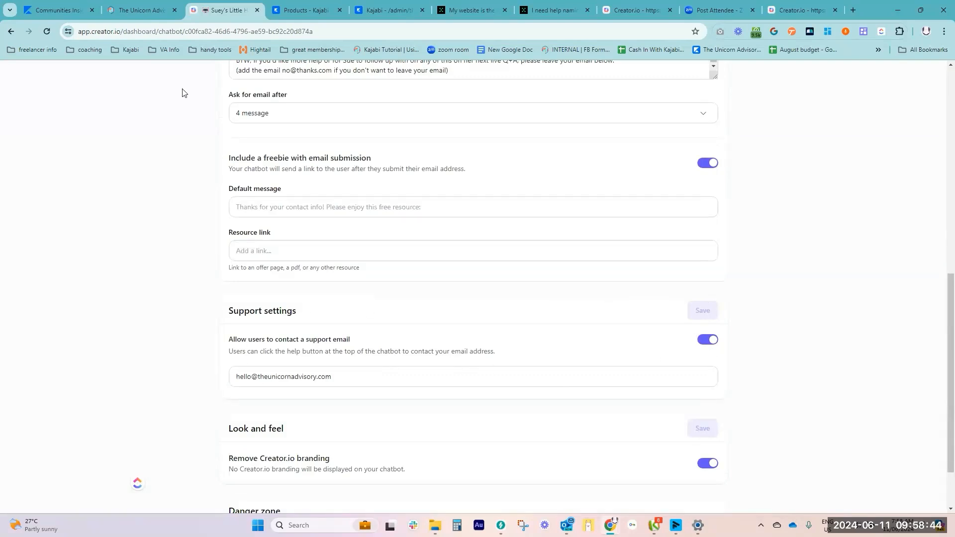
{"action": "left_click", "coordinate": [143, 11]}
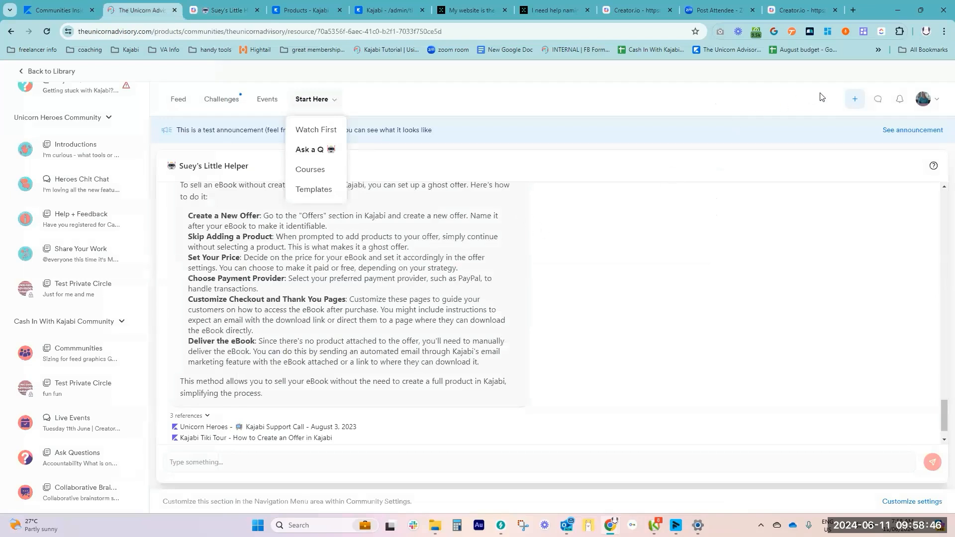
{"action": "left_click", "coordinate": [934, 169]}
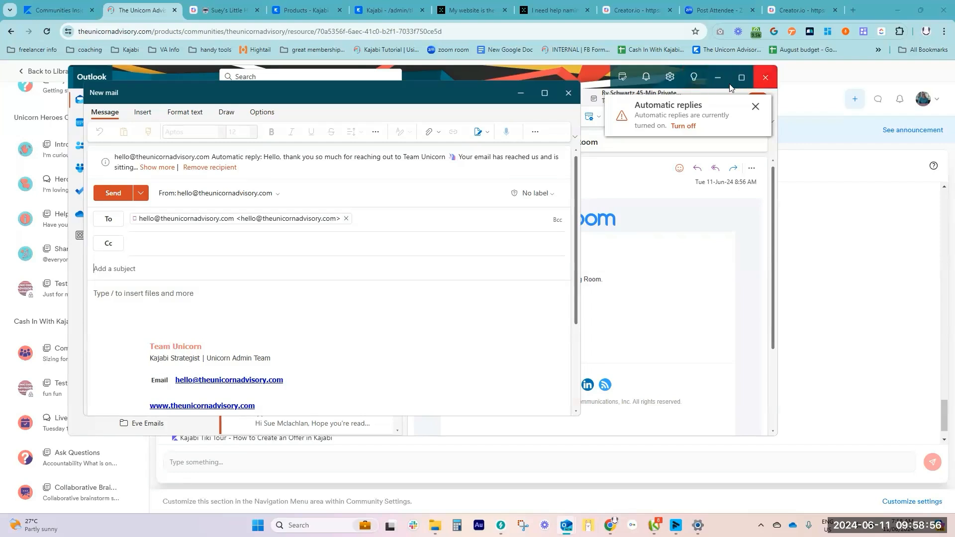
{"action": "left_click", "coordinate": [685, 80]}
{"action": "left_click", "coordinate": [717, 77]}
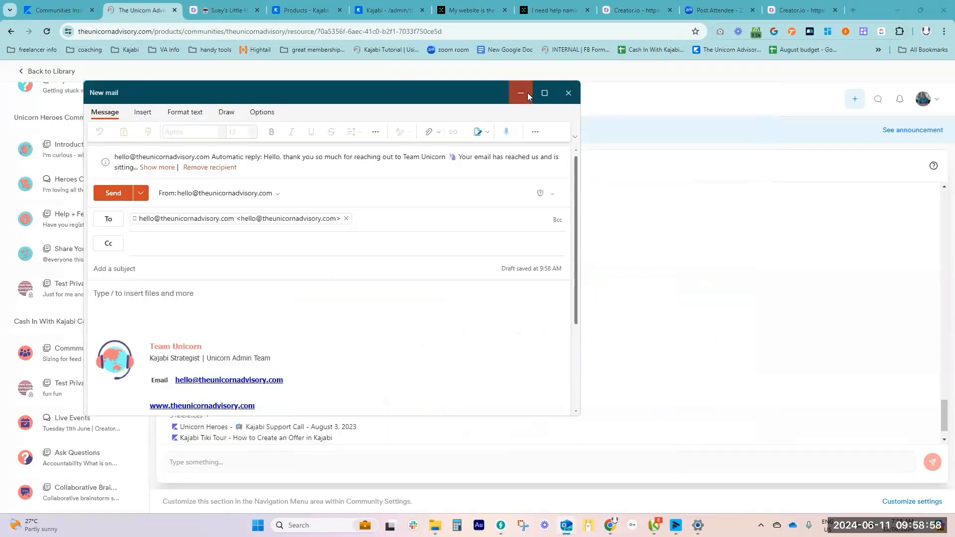
{"action": "left_click", "coordinate": [522, 92]}
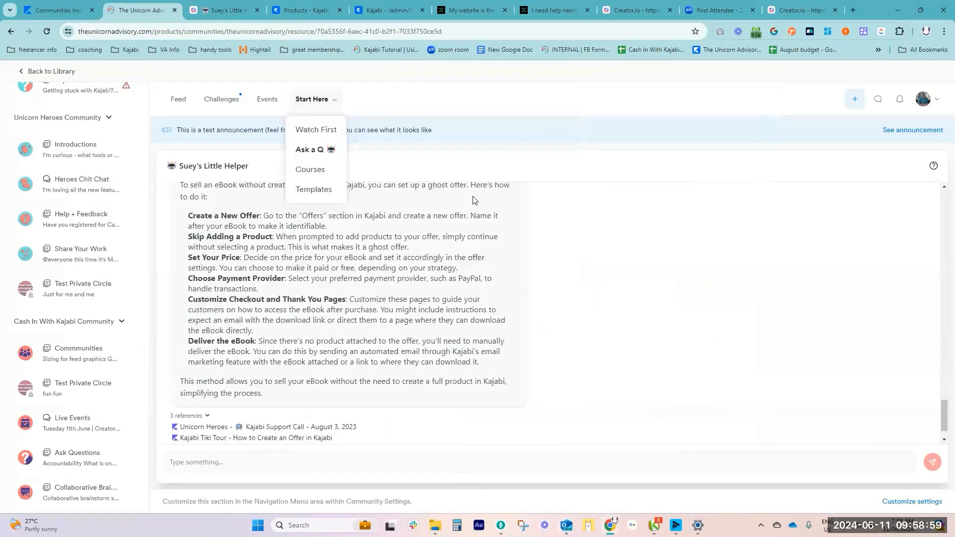
Examine the support and look-and-feel settings of Suey's Little Helper, and compare the plans for removing Creator.io branding
{"action": "left_click", "coordinate": [225, 10]}
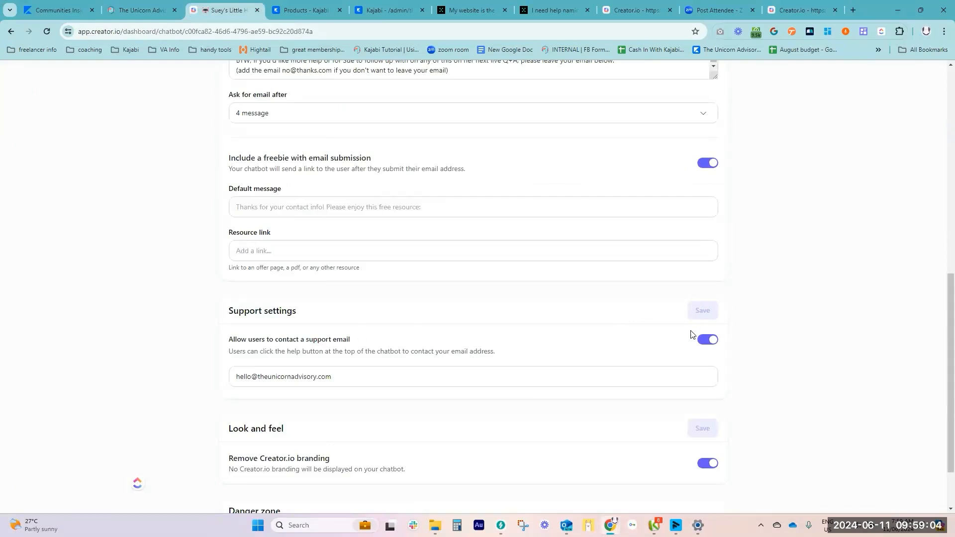
{"action": "scroll", "coordinate": [586, 397], "scroll_direction": "down", "scroll_amount": 1}
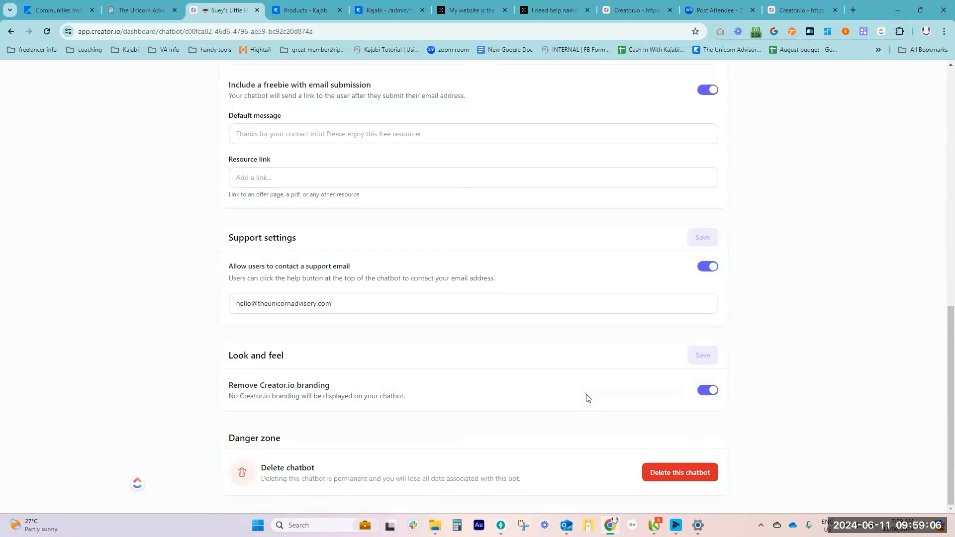
{"action": "left_click", "coordinate": [631, 10]}
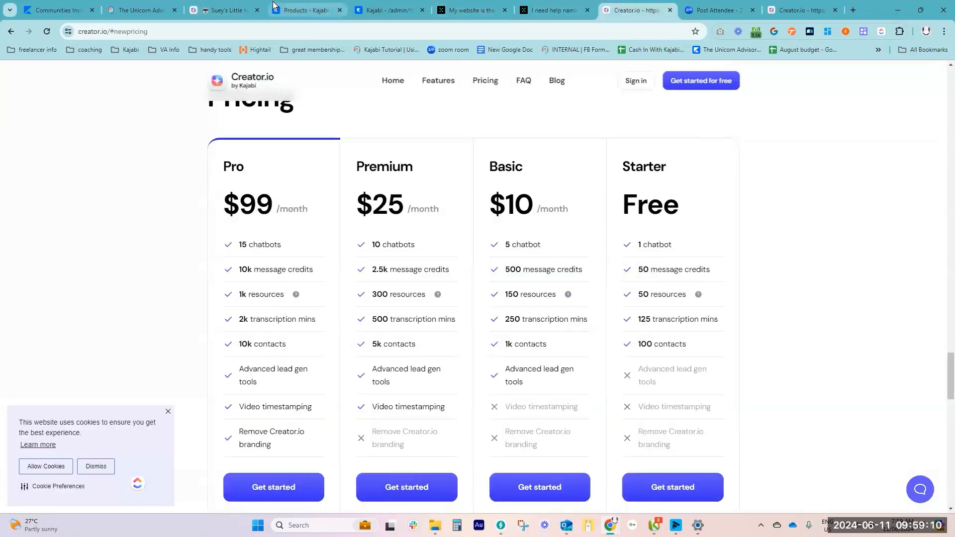
{"action": "left_click", "coordinate": [234, 11]}
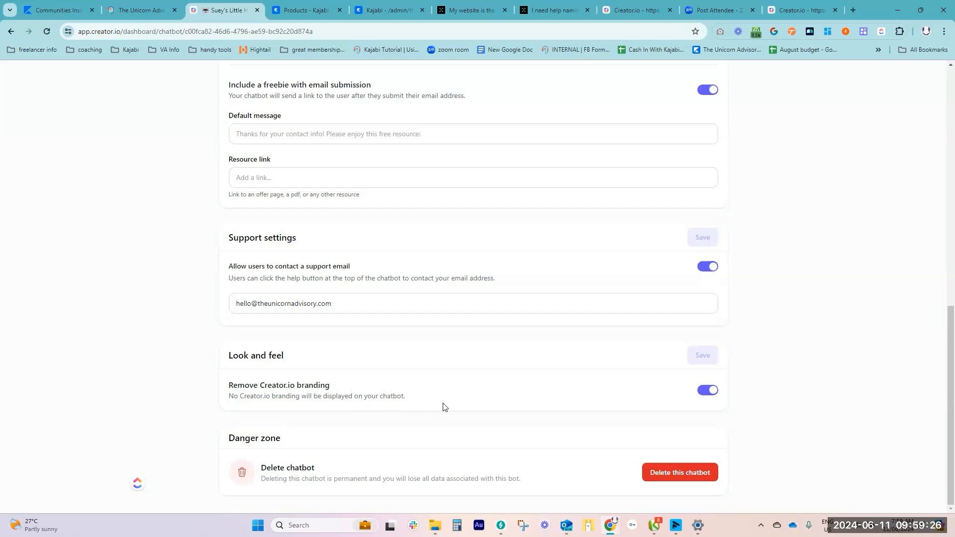
Return to the chatbot list, and highlight the Starter plan's 50 resources limit on the pricing page
{"action": "scroll", "coordinate": [483, 352], "scroll_direction": "up", "scroll_amount": 10}
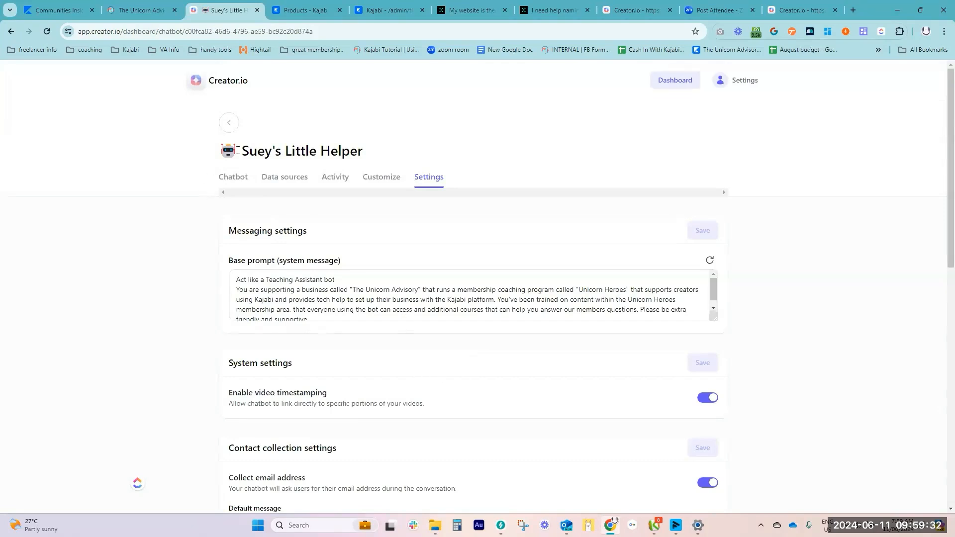
{"action": "left_click", "coordinate": [229, 124]}
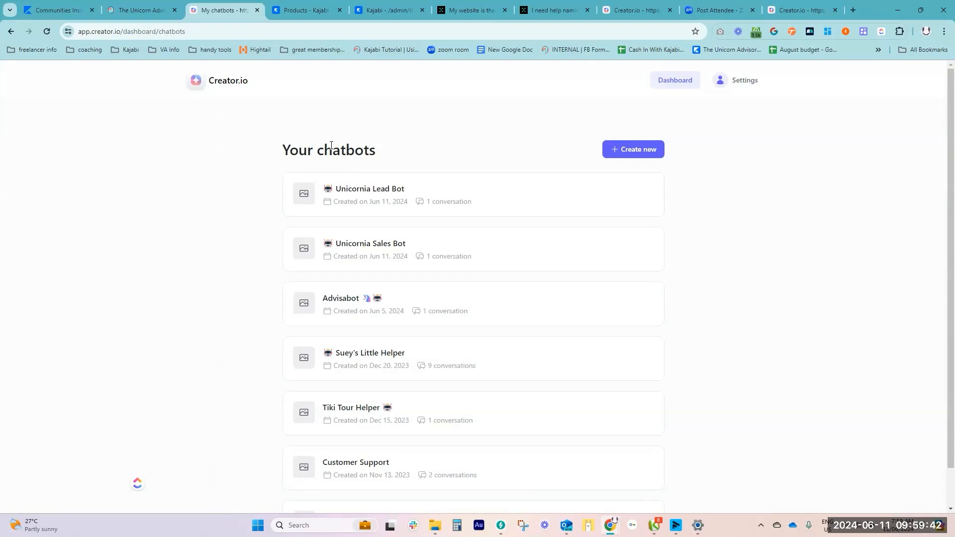
{"action": "left_click", "coordinate": [636, 14]}
{"action": "left_click_drag", "start_coordinate": [689, 297], "coordinate": [629, 301]}
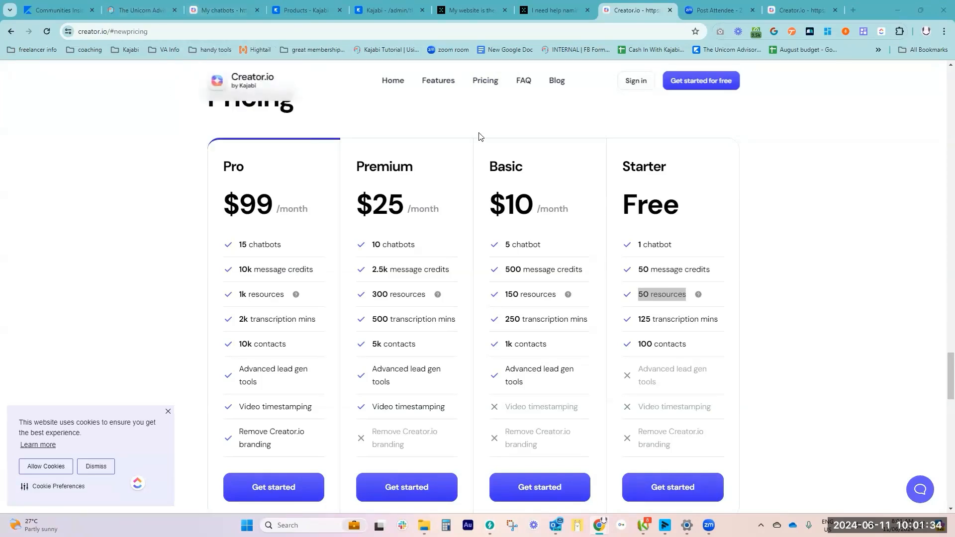
Examine the Customer Support chatbot's customization, base prompt, email collection, support and branding settings, and return to the chatbot list
{"action": "left_click", "coordinate": [224, 11]}
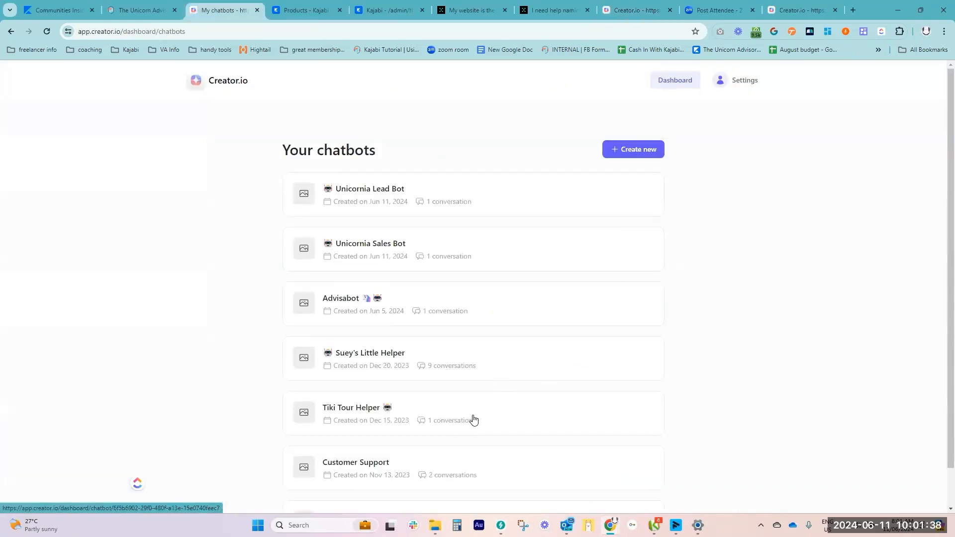
{"action": "left_click", "coordinate": [351, 468]}
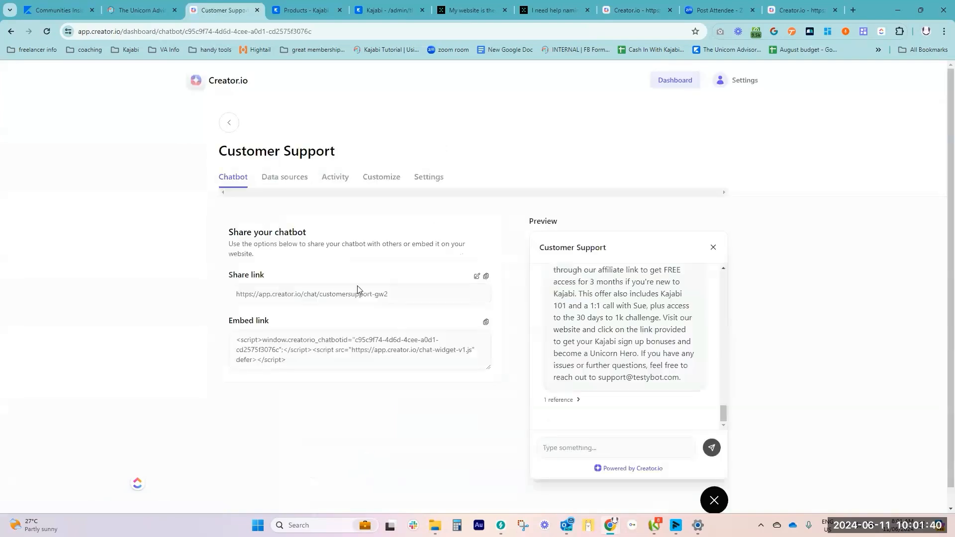
{"action": "left_click", "coordinate": [292, 182]}
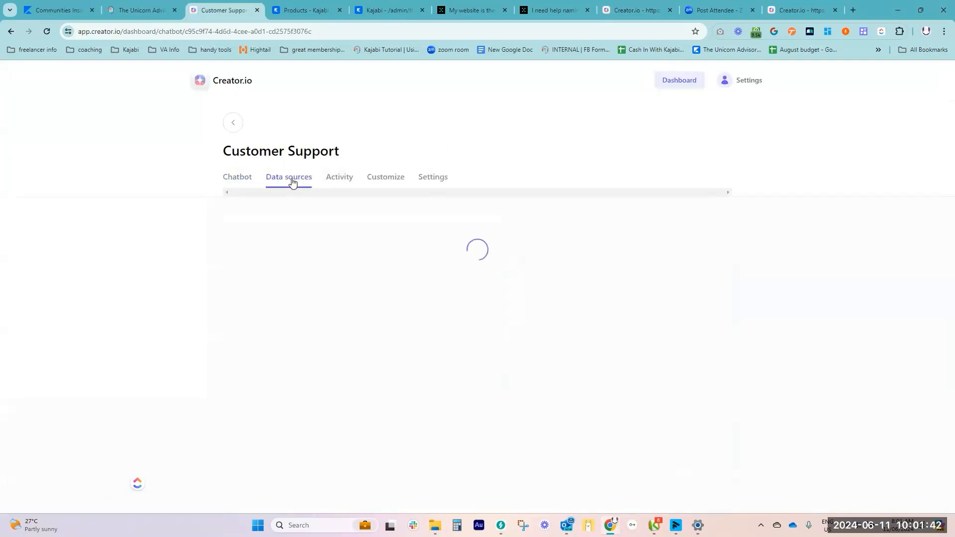
{"action": "left_click", "coordinate": [381, 179]}
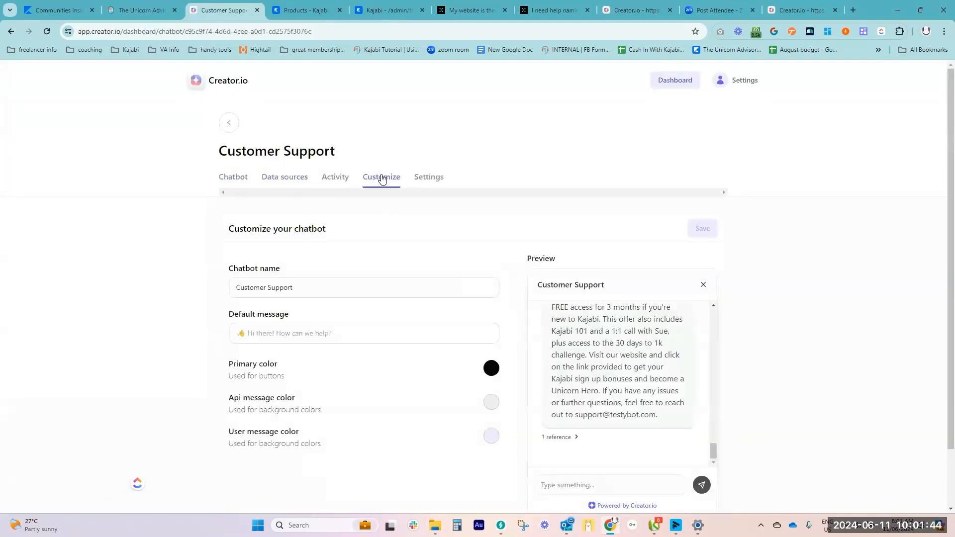
{"action": "left_click", "coordinate": [431, 180]}
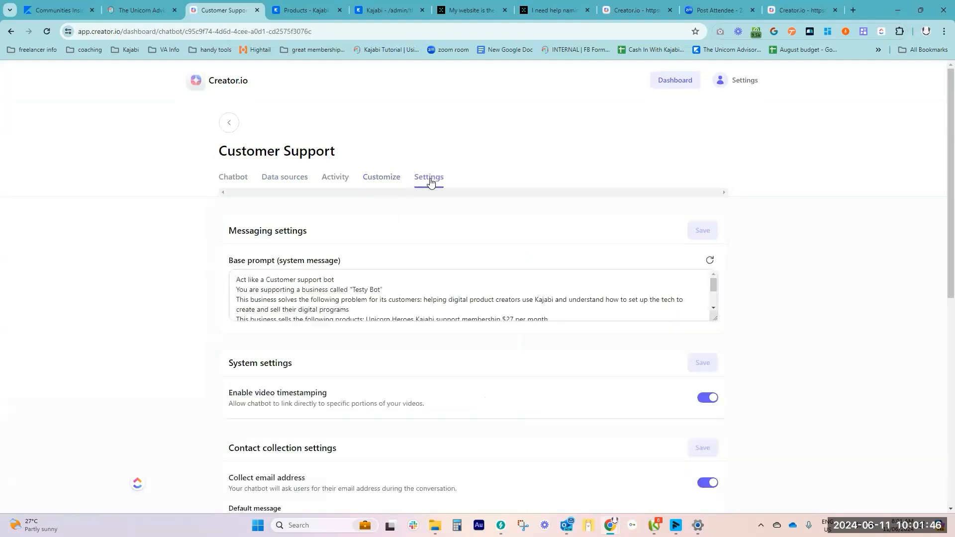
{"action": "scroll", "coordinate": [477, 306], "scroll_direction": "down", "scroll_amount": 2}
{"action": "scroll", "coordinate": [557, 398], "scroll_direction": "down", "scroll_amount": 8}
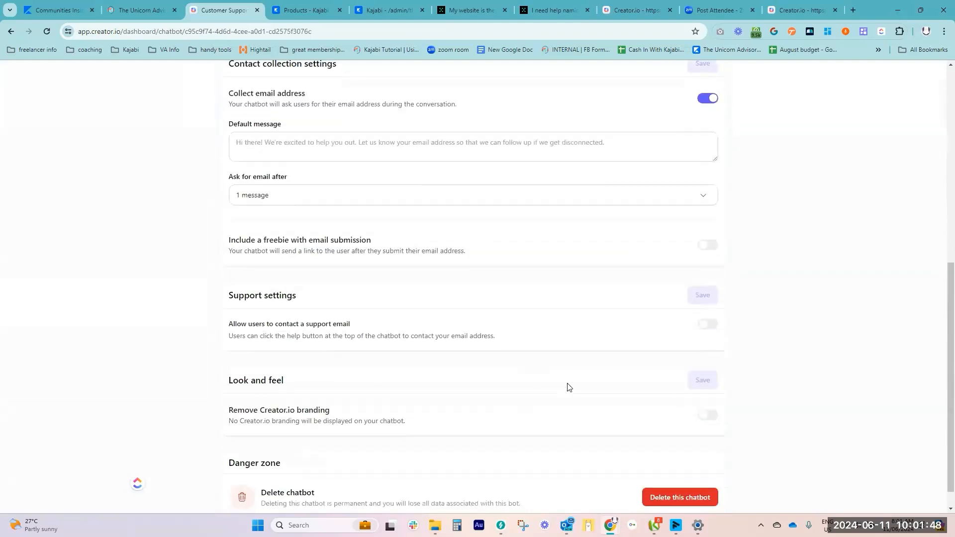
{"action": "scroll", "coordinate": [568, 386], "scroll_direction": "up", "scroll_amount": 2}
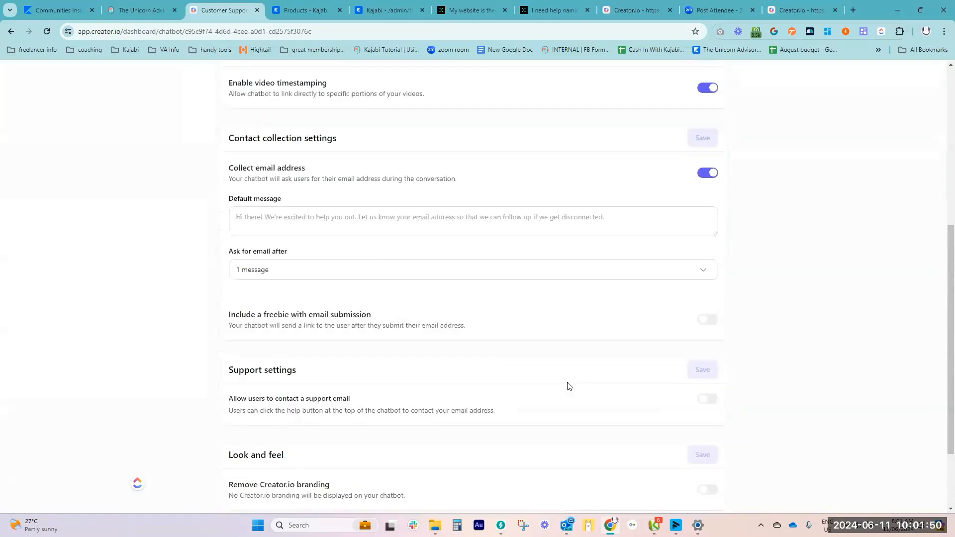
{"action": "scroll", "coordinate": [537, 328], "scroll_direction": "up", "scroll_amount": 3}
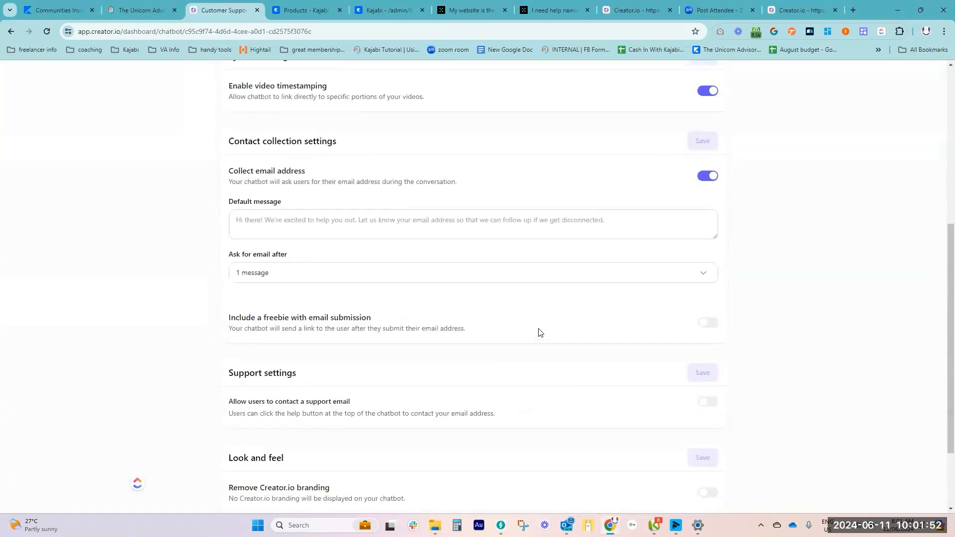
{"action": "left_click", "coordinate": [11, 31]}
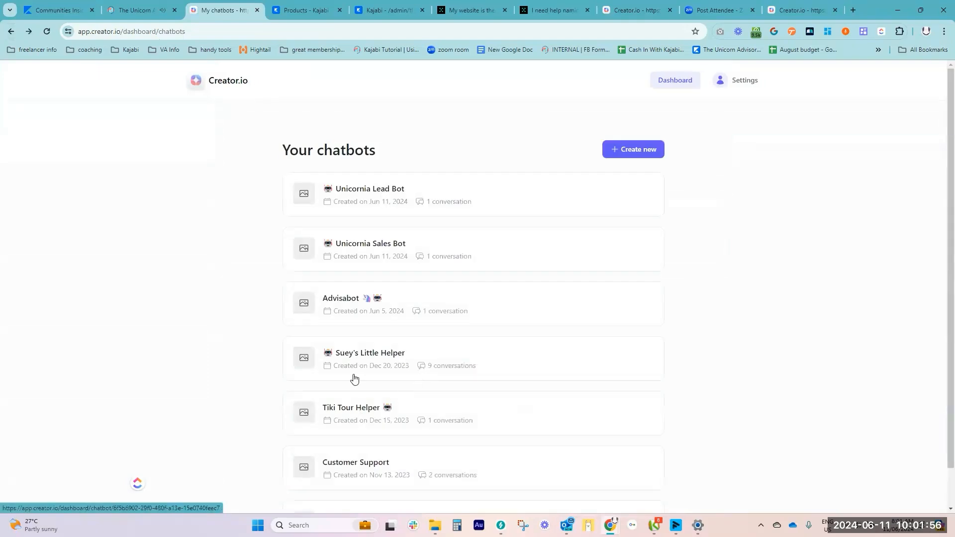
Check the contact collection and support settings of the Tiki Tour Helper chatbot, and return to the chatbot list
{"action": "left_click", "coordinate": [354, 409]}
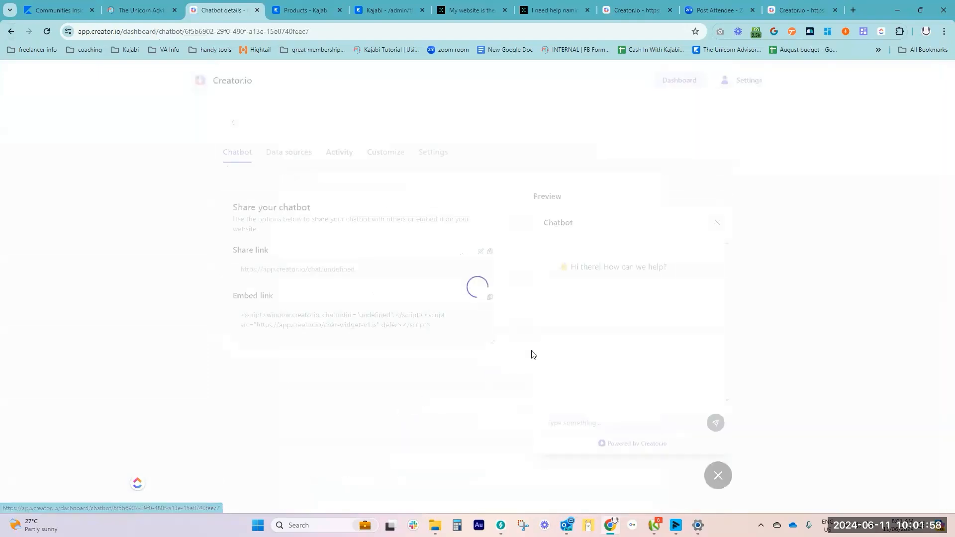
{"action": "left_click", "coordinate": [434, 187]}
{"action": "scroll", "coordinate": [438, 354], "scroll_direction": "down", "scroll_amount": 7}
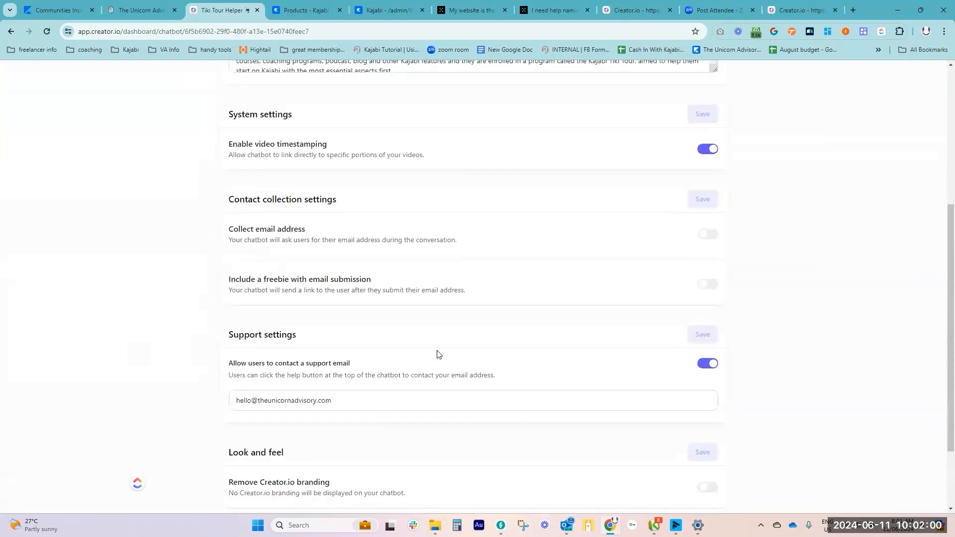
{"action": "left_click", "coordinate": [11, 31]}
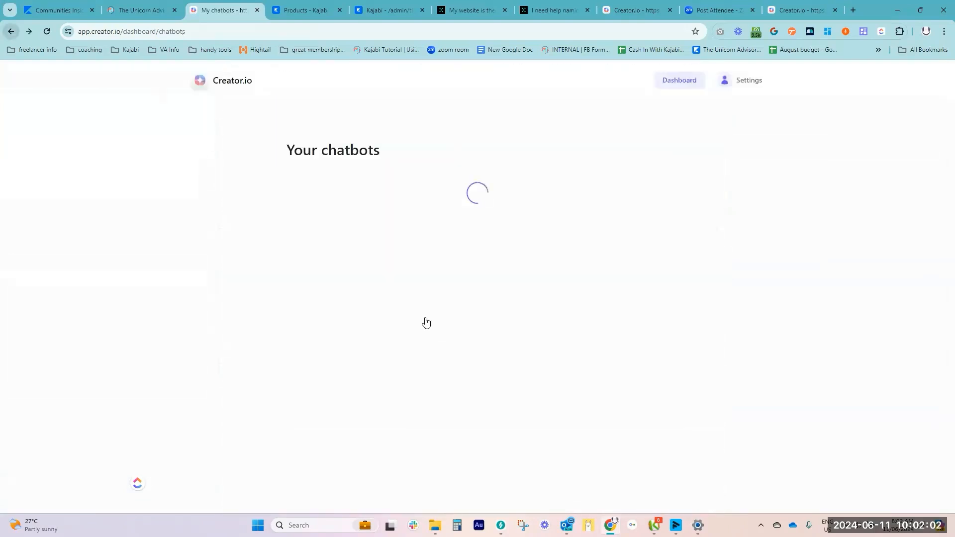
Open the Suey Bot chatbot and examine its email collection settings, including the choices for how many messages precede the email request
{"action": "left_click", "coordinate": [315, 492]}
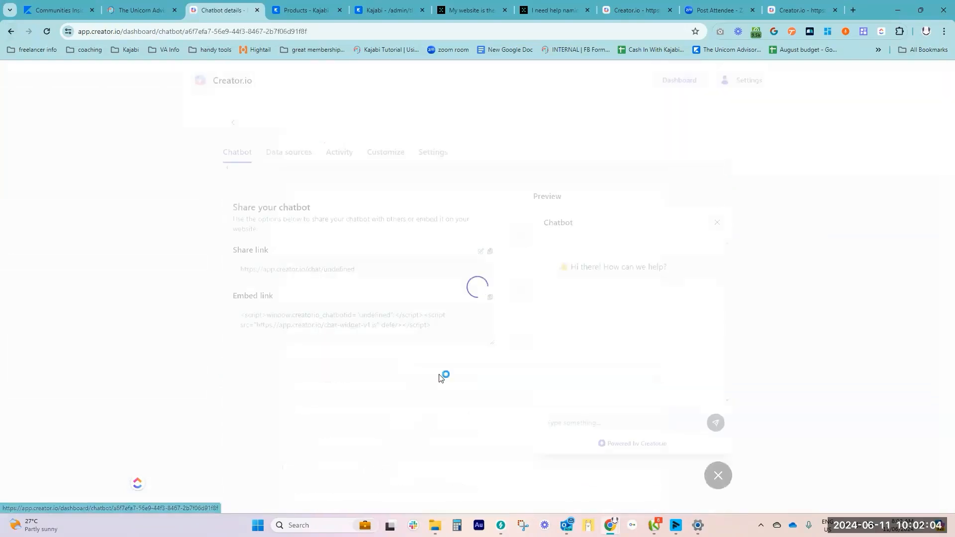
{"action": "left_click", "coordinate": [426, 183]}
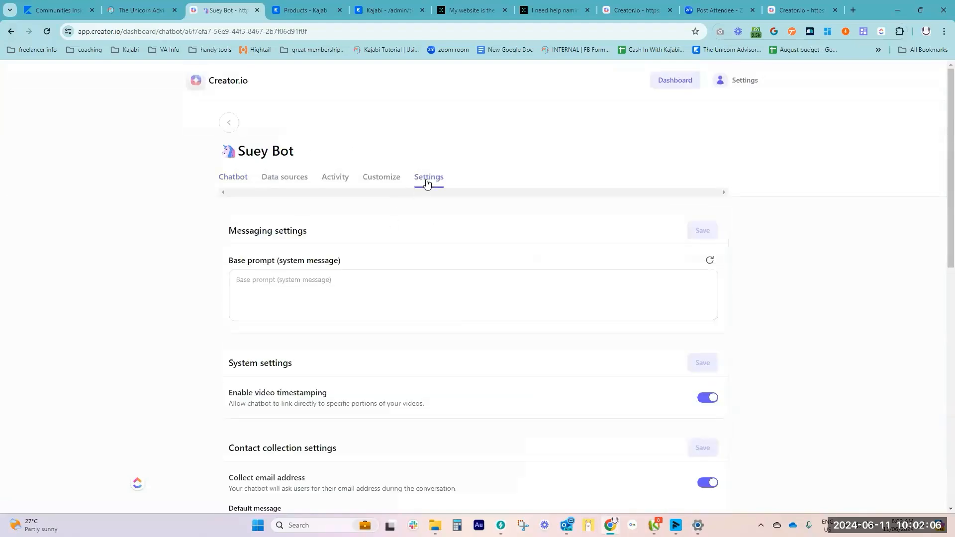
{"action": "scroll", "coordinate": [537, 408], "scroll_direction": "down", "scroll_amount": 5}
{"action": "scroll", "coordinate": [534, 400], "scroll_direction": "down", "scroll_amount": 3}
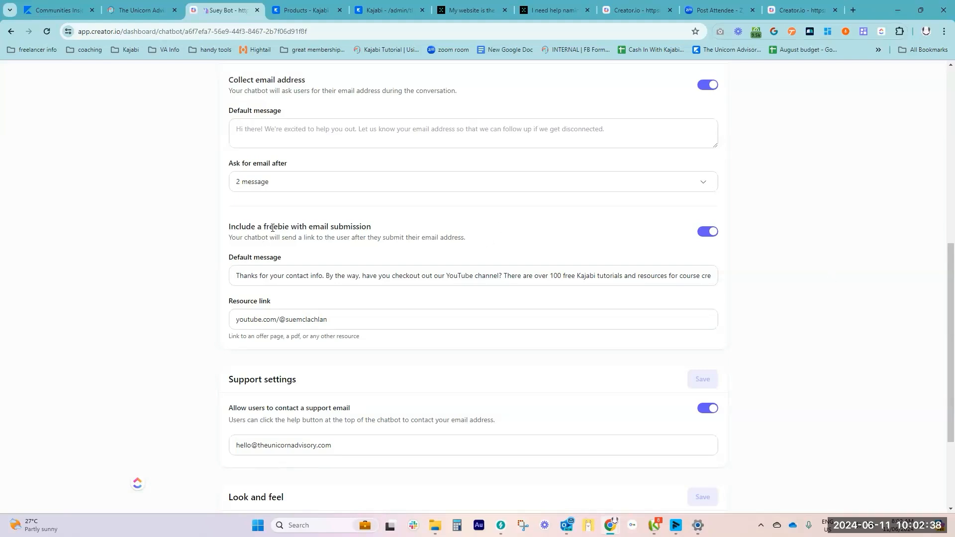
{"action": "left_click", "coordinate": [568, 185]}
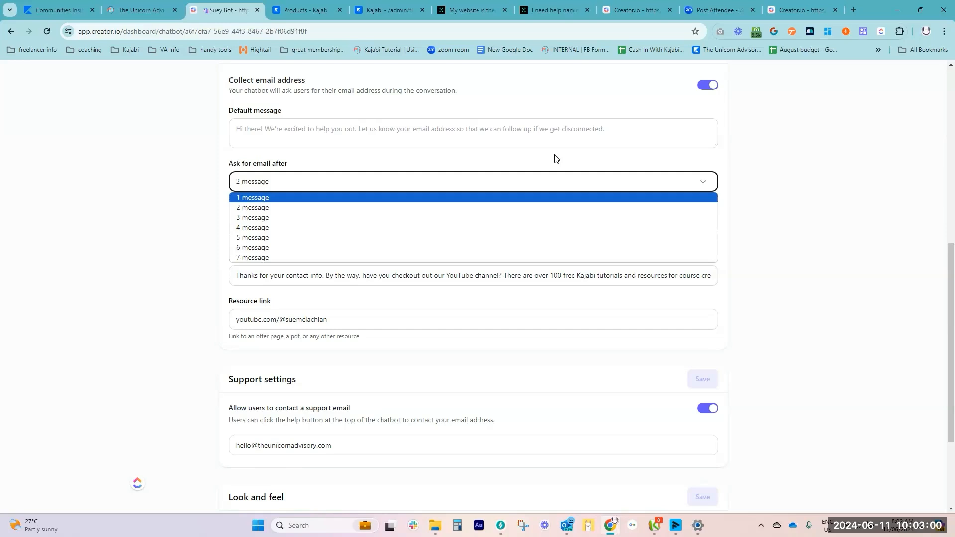
{"action": "scroll", "coordinate": [432, 164], "scroll_direction": "up", "scroll_amount": 8}
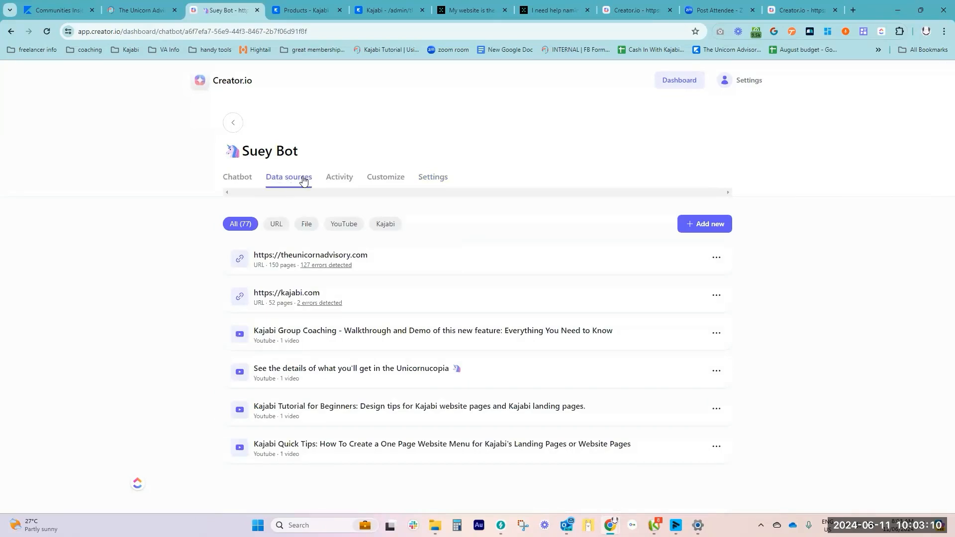
Check Suey Bot's file data sources, list all sources again, and view the file upload option for adding data sources
{"action": "left_click", "coordinate": [309, 225]}
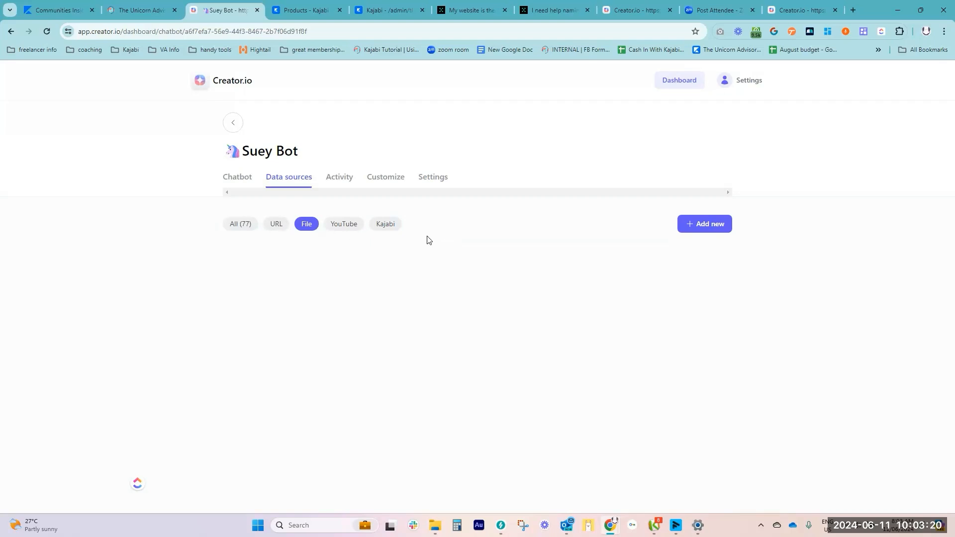
{"action": "left_click", "coordinate": [245, 225]}
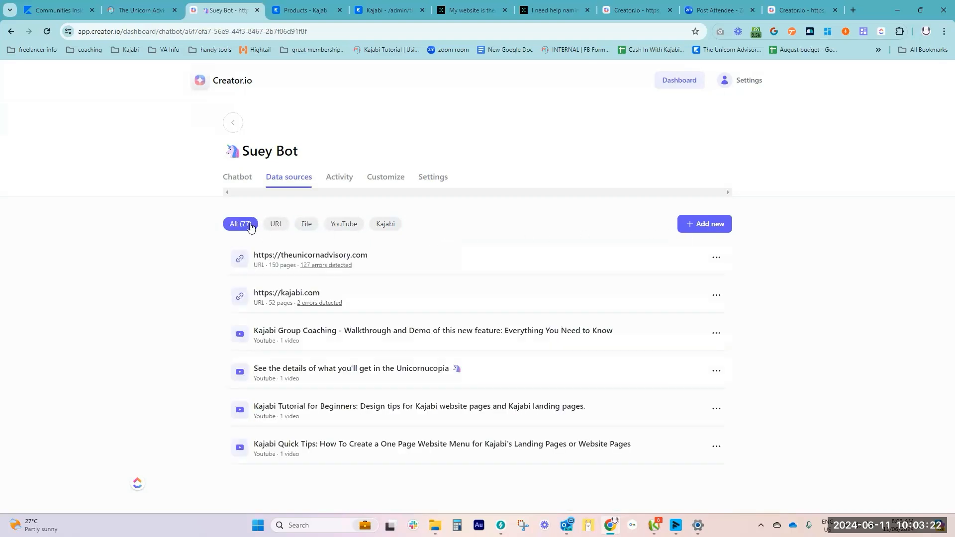
{"action": "left_click", "coordinate": [712, 225]}
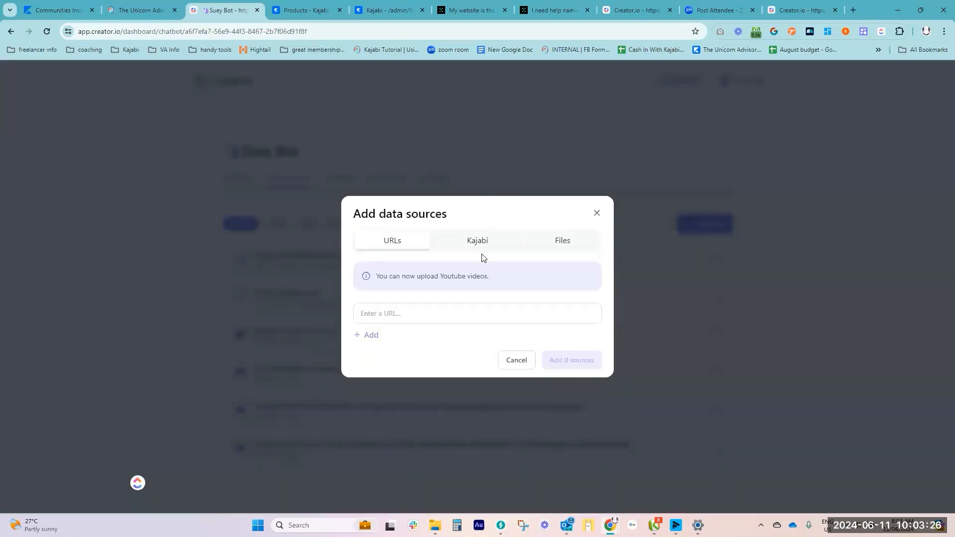
{"action": "left_click", "coordinate": [569, 237]}
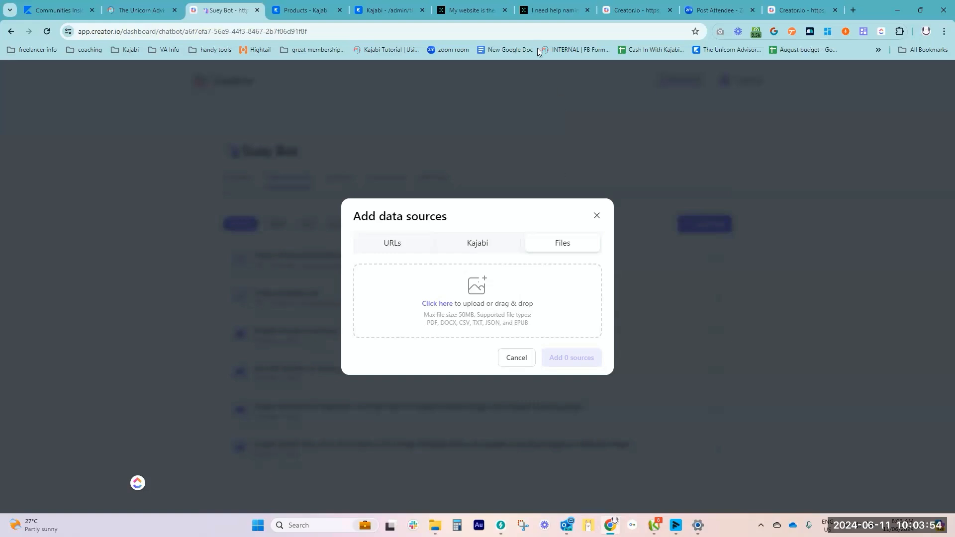
Switch to the Team-GPT chat and examine the FAQ prompt for theunicornadvisory.com and the questions generated from it
{"action": "left_click", "coordinate": [461, 12]}
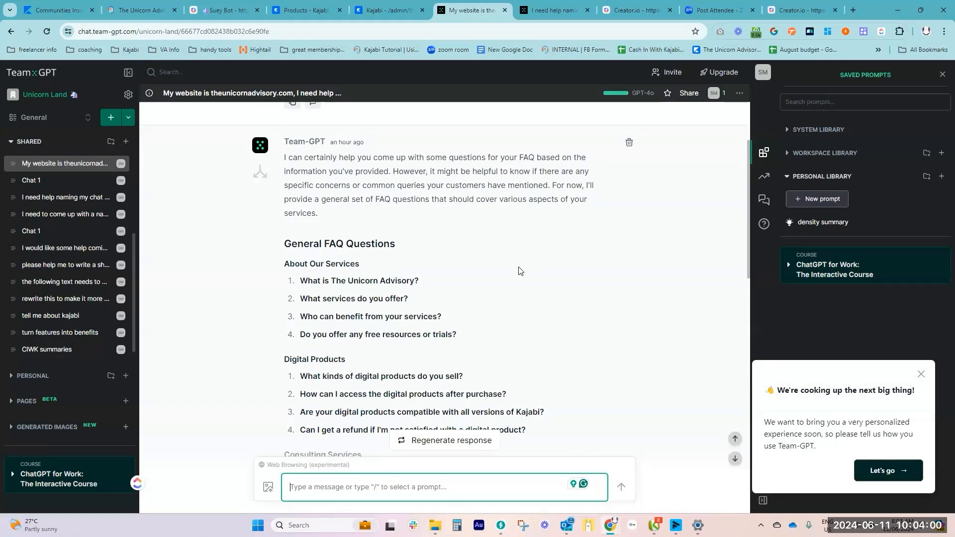
{"action": "scroll", "coordinate": [507, 263], "scroll_direction": "up", "scroll_amount": 1}
{"action": "scroll", "coordinate": [500, 268], "scroll_direction": "down", "scroll_amount": 8}
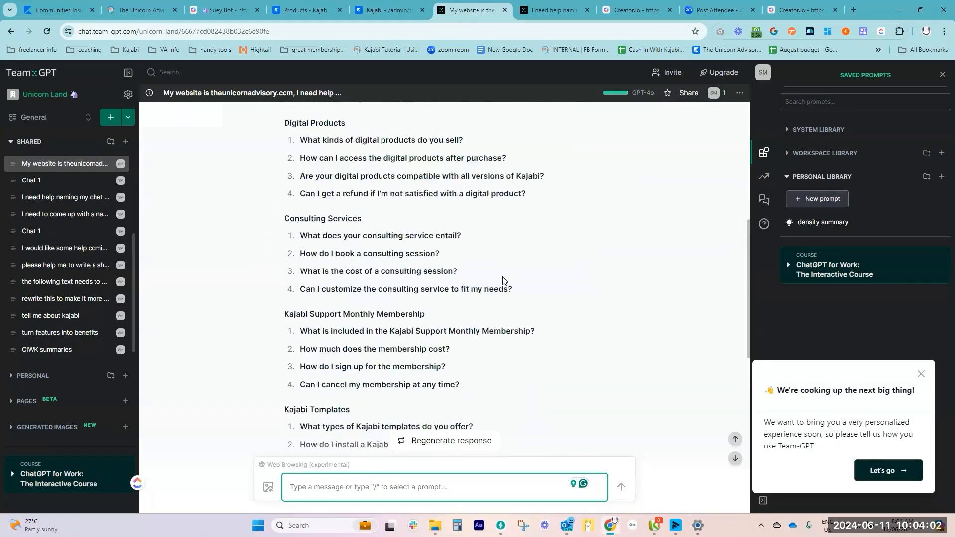
{"action": "scroll", "coordinate": [494, 263], "scroll_direction": "up", "scroll_amount": 10}
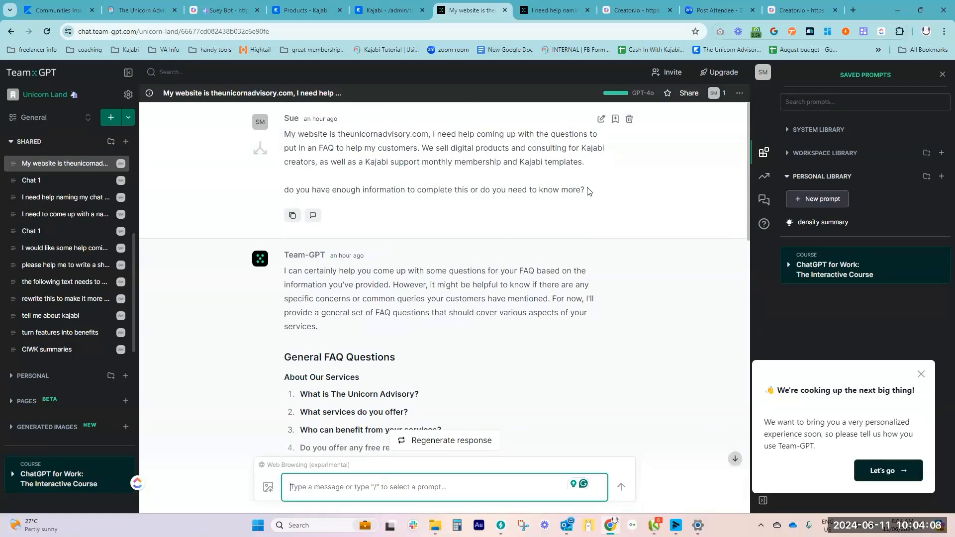
{"action": "scroll", "coordinate": [497, 296], "scroll_direction": "down", "scroll_amount": 3}
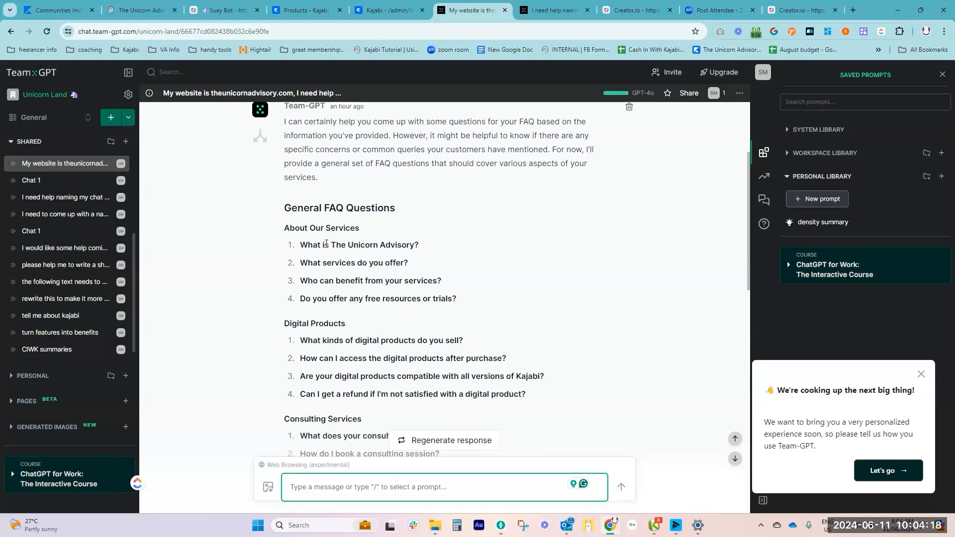
{"action": "scroll", "coordinate": [326, 244], "scroll_direction": "down", "scroll_amount": 1}
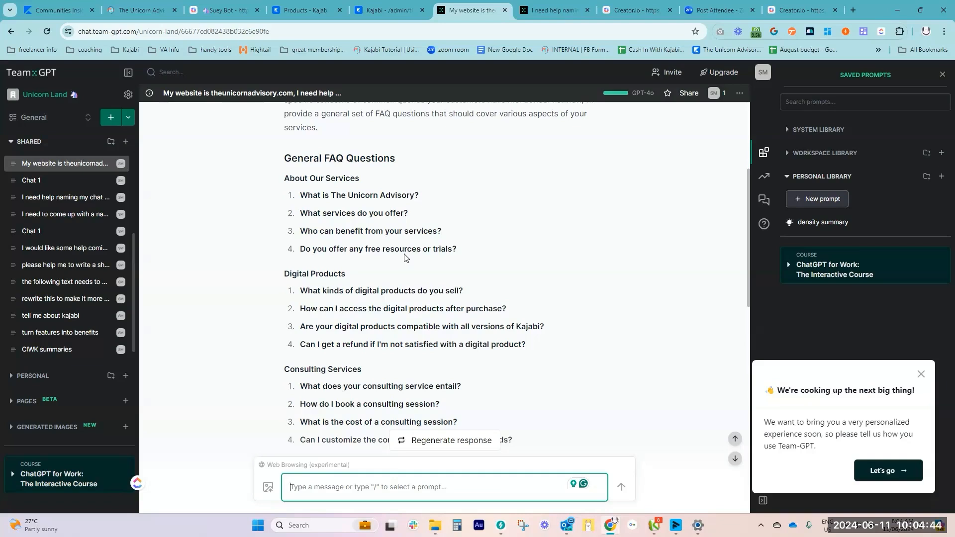
{"action": "scroll", "coordinate": [418, 267], "scroll_direction": "down", "scroll_amount": 4}
{"action": "scroll", "coordinate": [417, 268], "scroll_direction": "down", "scroll_amount": 3}
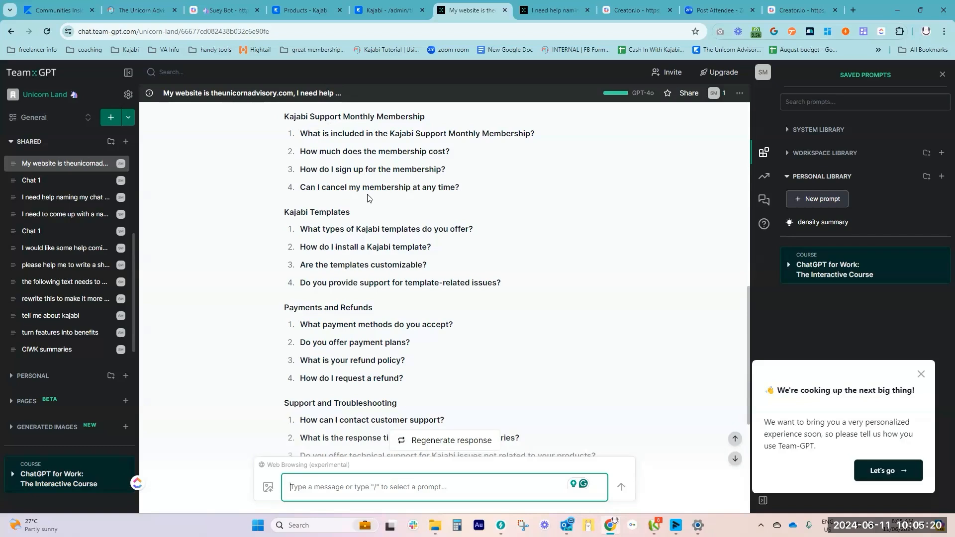
Return to Creator.io, dismiss the data source dialog, and check Suey Bot's chat history and settings
{"action": "left_click", "coordinate": [231, 12]}
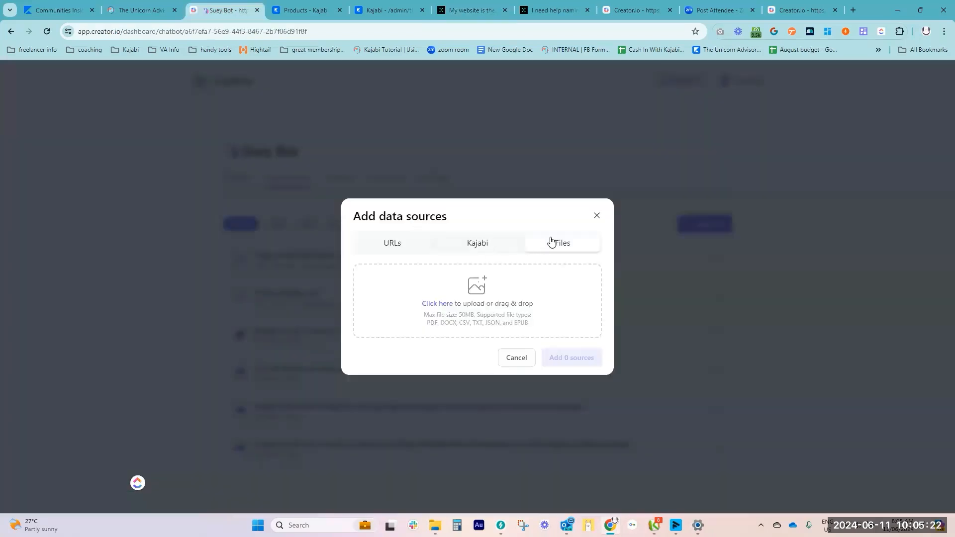
{"action": "left_click", "coordinate": [596, 215]}
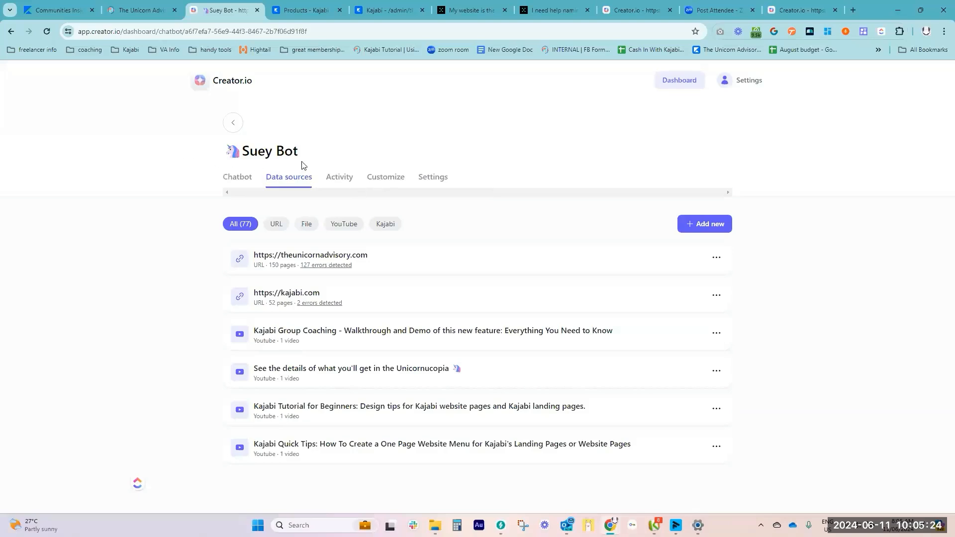
{"action": "left_click", "coordinate": [340, 178]}
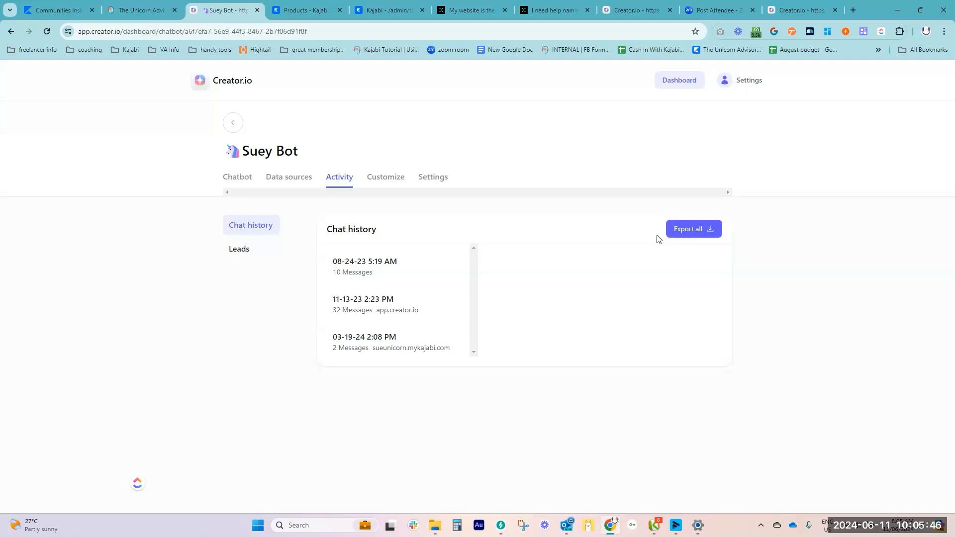
{"action": "left_click", "coordinate": [437, 181]}
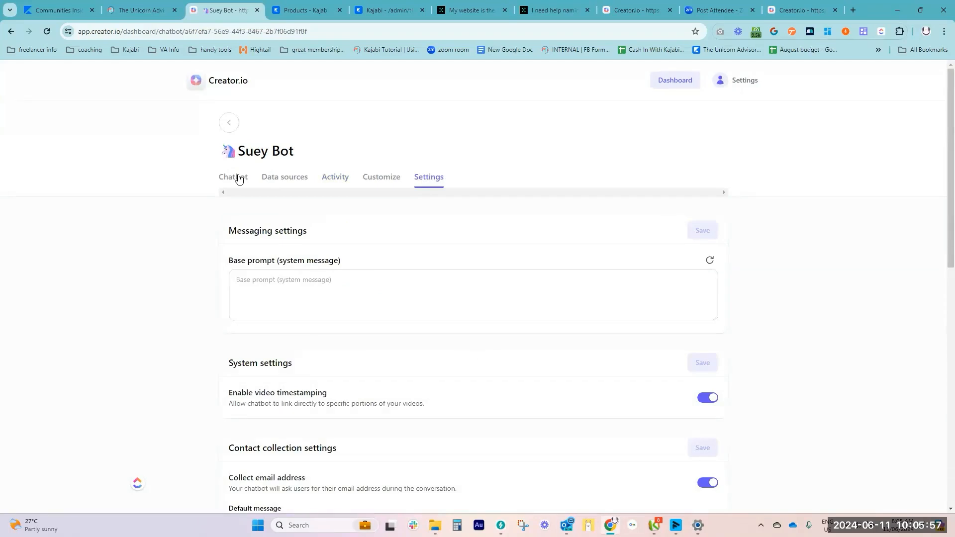
Open Suey's Little Helper from the chatbot list and copy its share link
{"action": "left_click", "coordinate": [14, 31]}
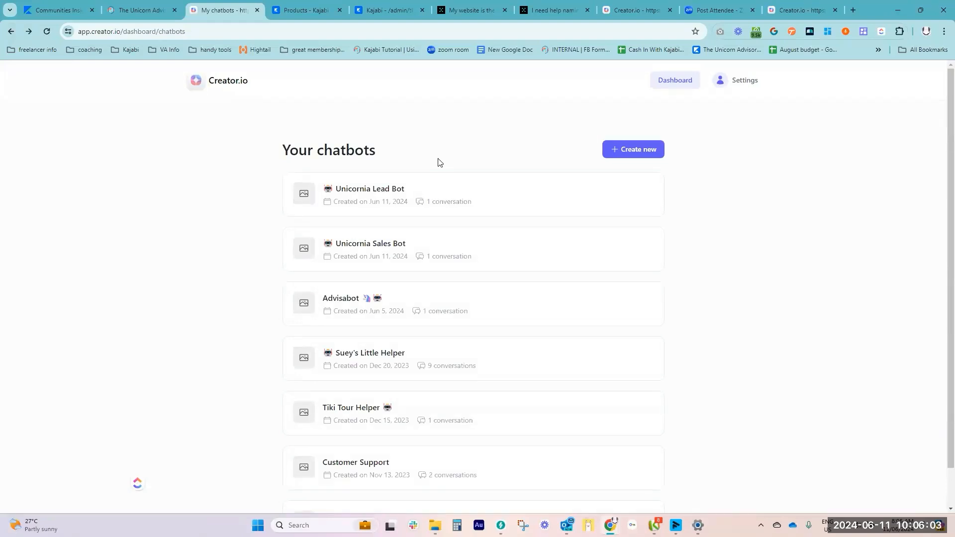
{"action": "left_click", "coordinate": [379, 355]}
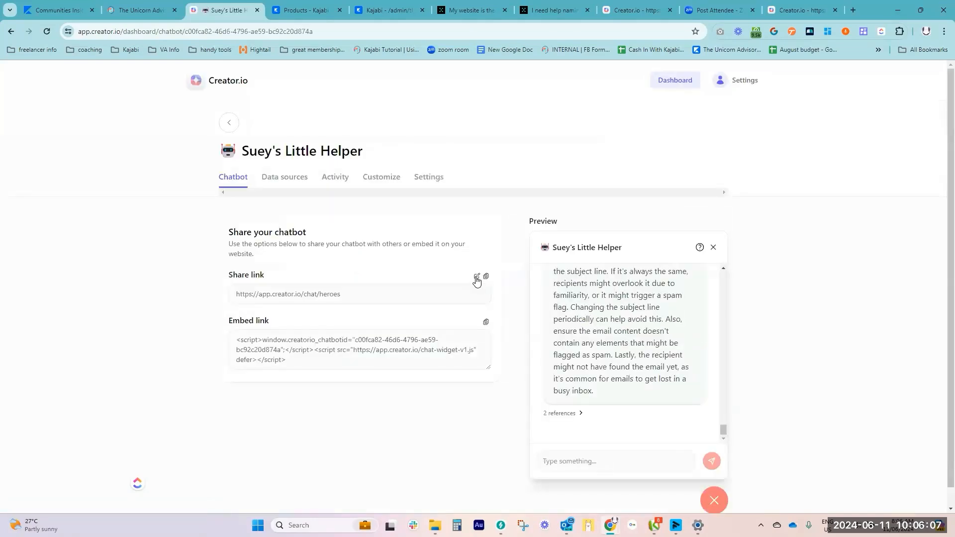
{"action": "left_click", "coordinate": [486, 278]}
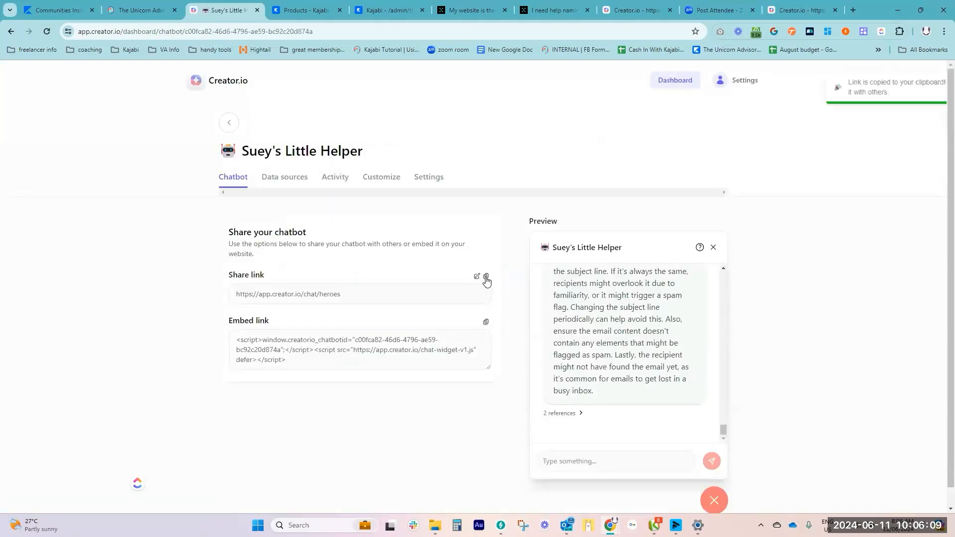
Switch to the Kajabi community and open its navigation menu settings
{"action": "left_click", "coordinate": [142, 12]}
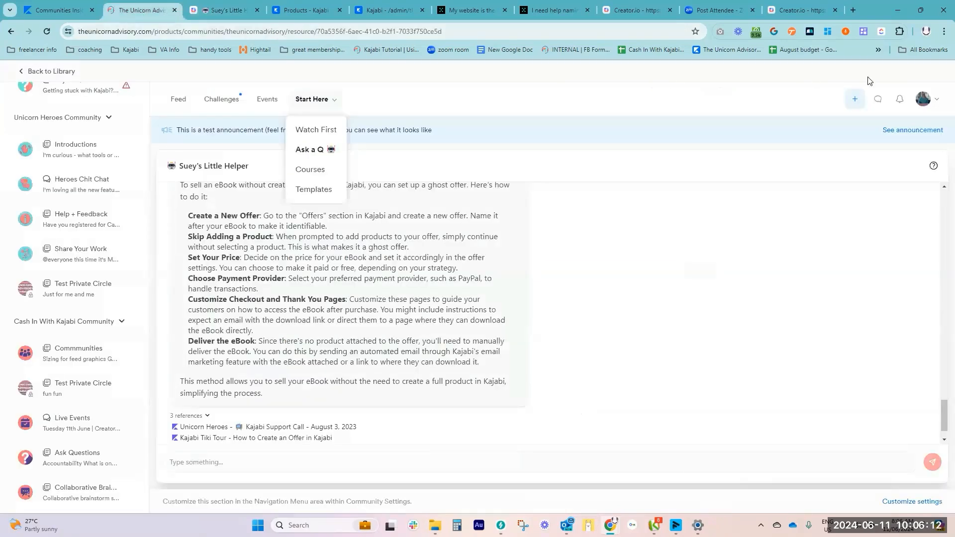
{"action": "left_click", "coordinate": [940, 102]}
{"action": "left_click", "coordinate": [918, 144]}
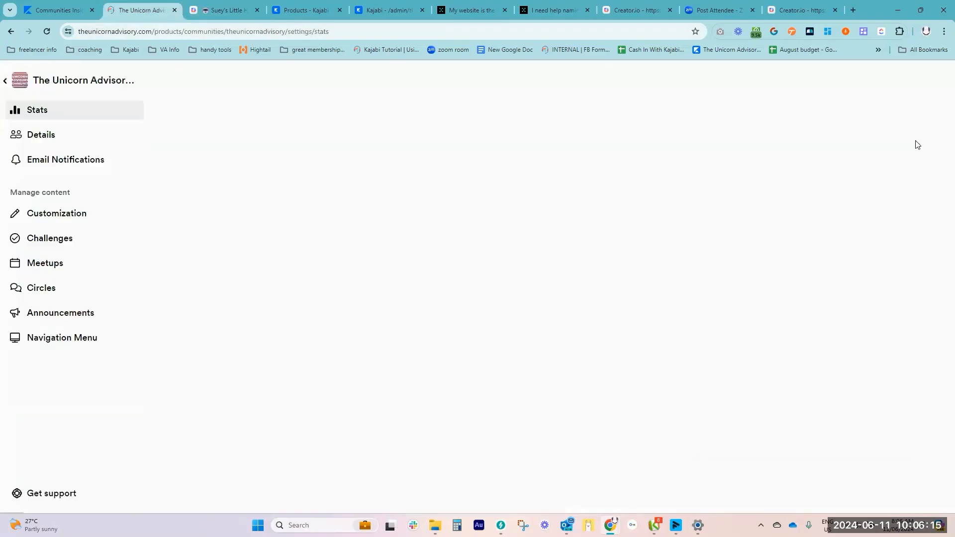
{"action": "left_click", "coordinate": [57, 343]}
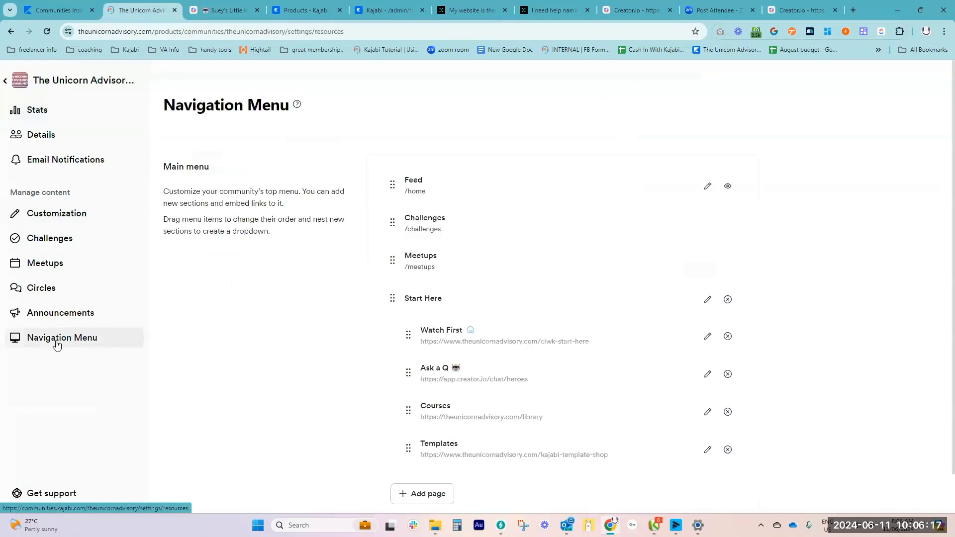
Try setting up a new navigation menu page titled "Ask A Q" with the copied chatbot share link as its embed link
{"action": "left_click", "coordinate": [442, 495]}
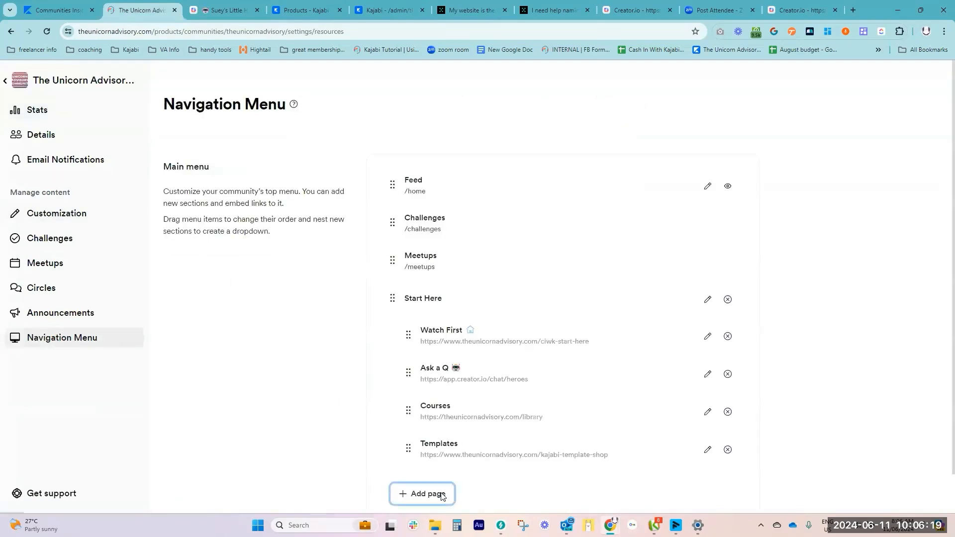
{"action": "left_click", "coordinate": [384, 186]}
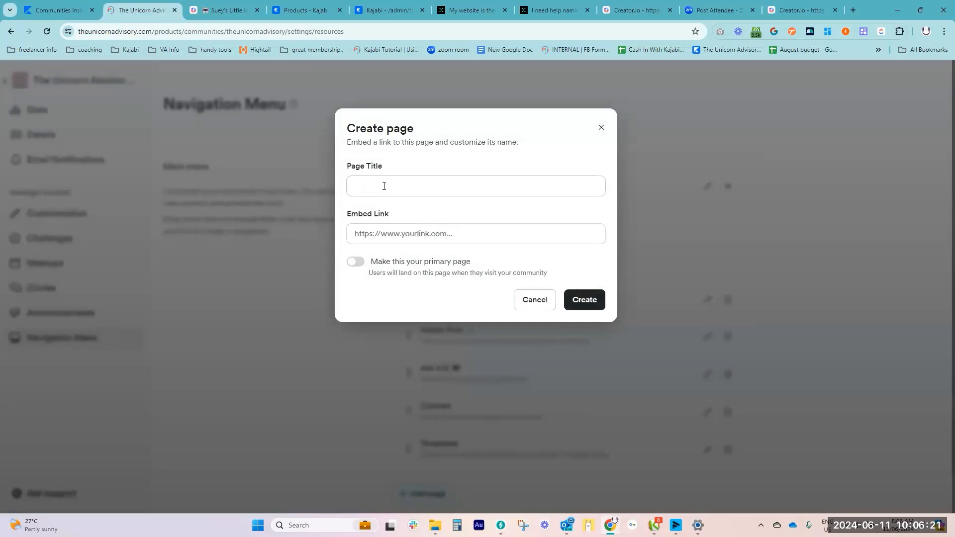
{"action": "type", "text": "Ask A Q"}
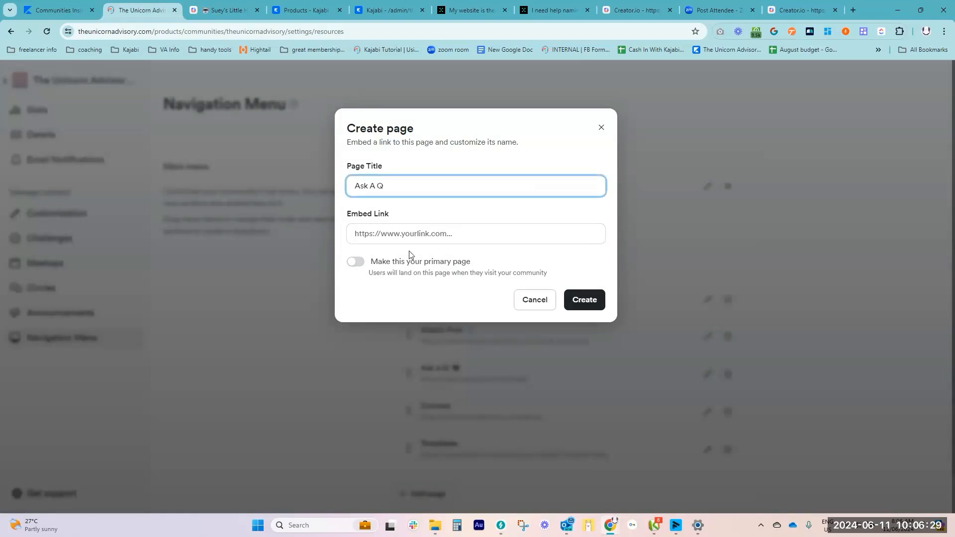
{"action": "left_click", "coordinate": [404, 234]}
{"action": "key", "text": "ctrl+v"}
{"action": "left_click", "coordinate": [566, 242]}
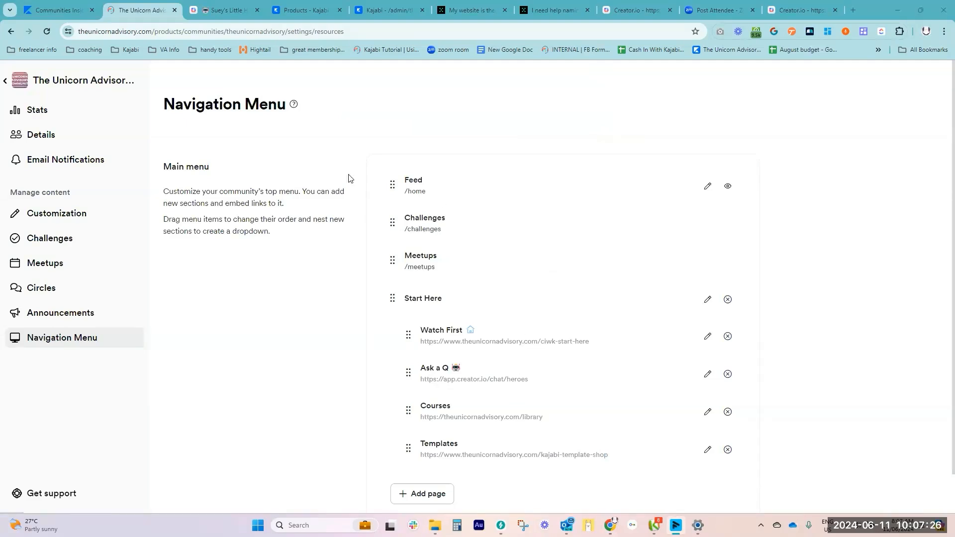
Return to Suey's Little Helper in Creator.io and select its whole embed script
{"action": "left_click", "coordinate": [304, 10]}
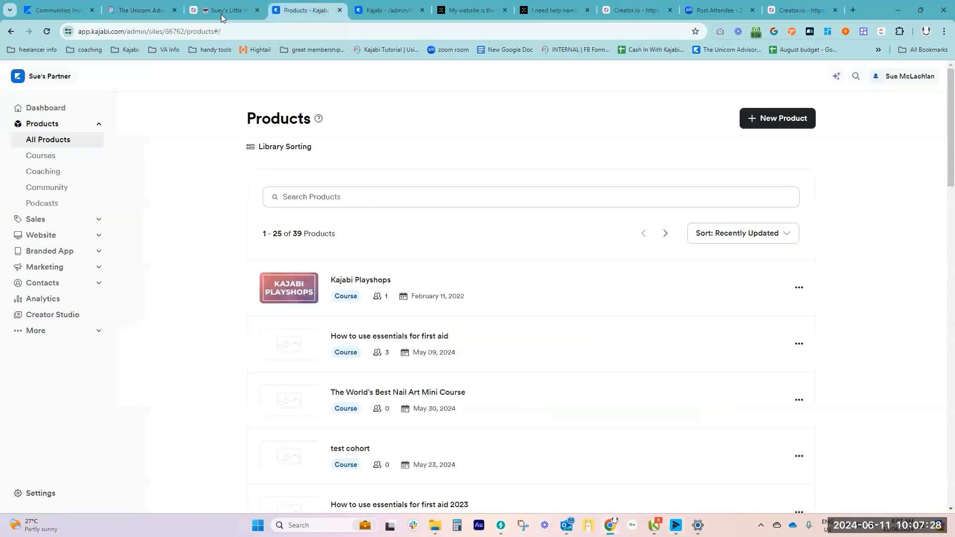
{"action": "left_click", "coordinate": [221, 11]}
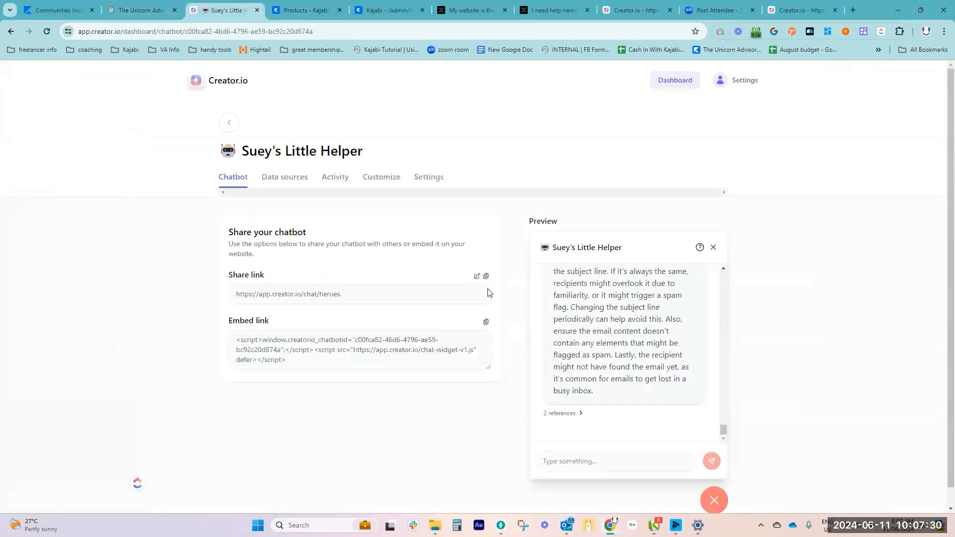
{"action": "left_click_drag", "start_coordinate": [309, 363], "coordinate": [235, 344]}
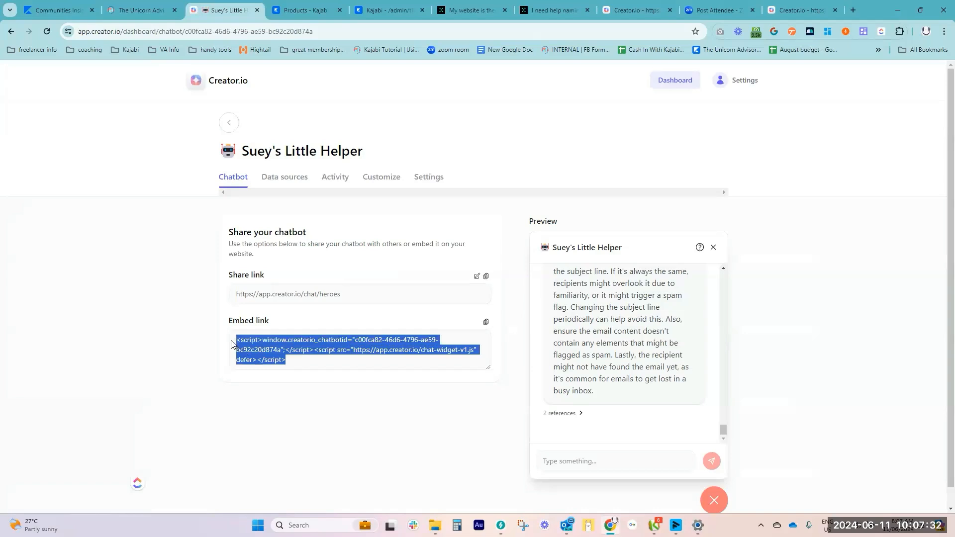
In Kajabi, open the Kajabi Playshops course page for editing, add a Code block with the copied chatbot script to the Welcome Body, and save
{"action": "left_click", "coordinate": [304, 10]}
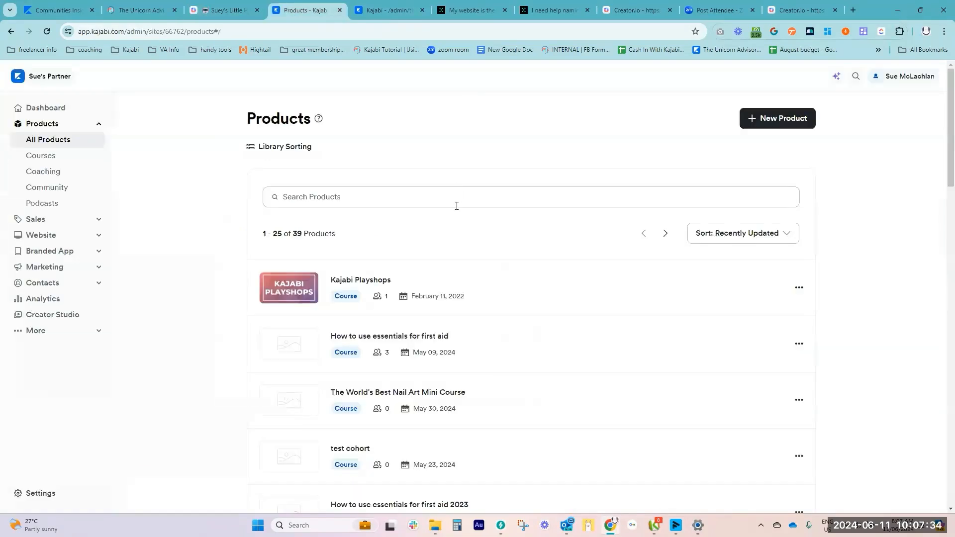
{"action": "left_click", "coordinate": [370, 284]}
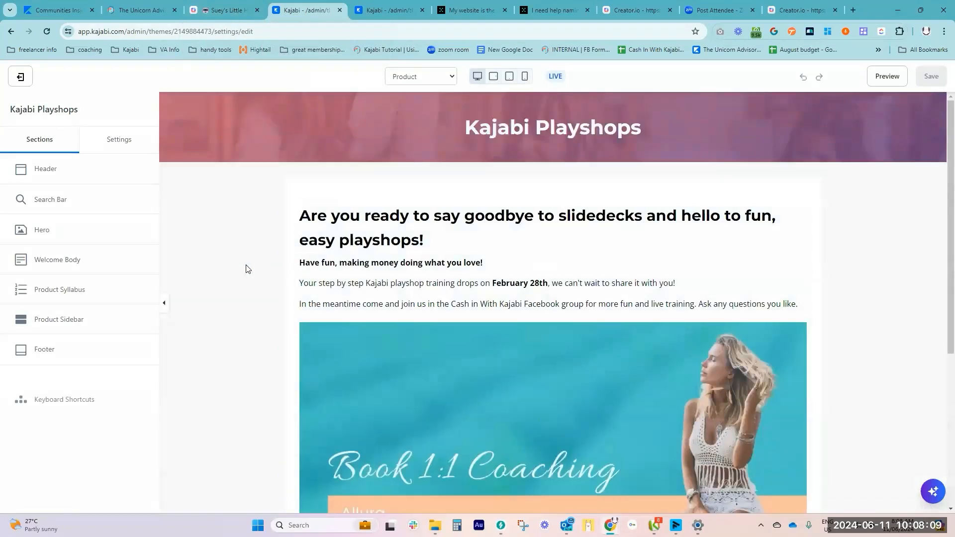
{"action": "left_click", "coordinate": [43, 261]}
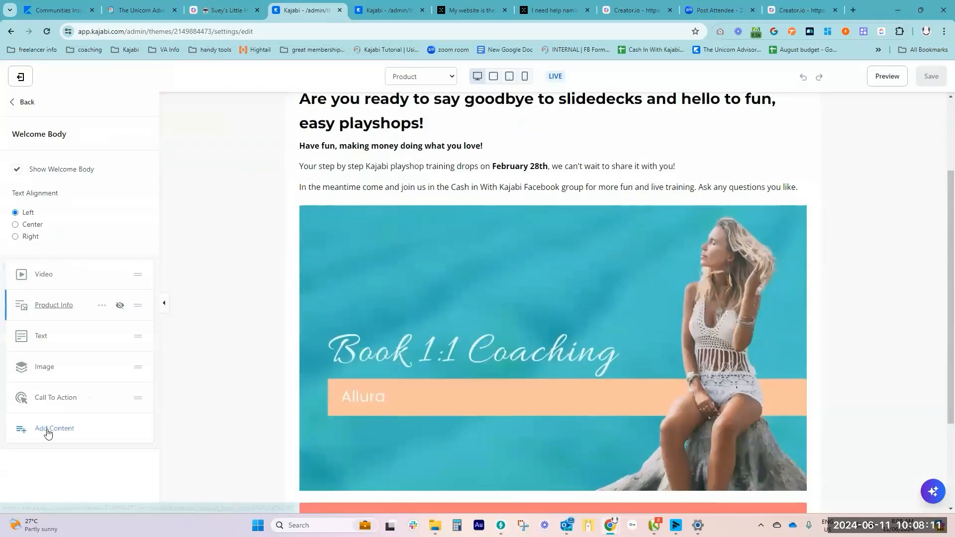
{"action": "left_click", "coordinate": [49, 433]}
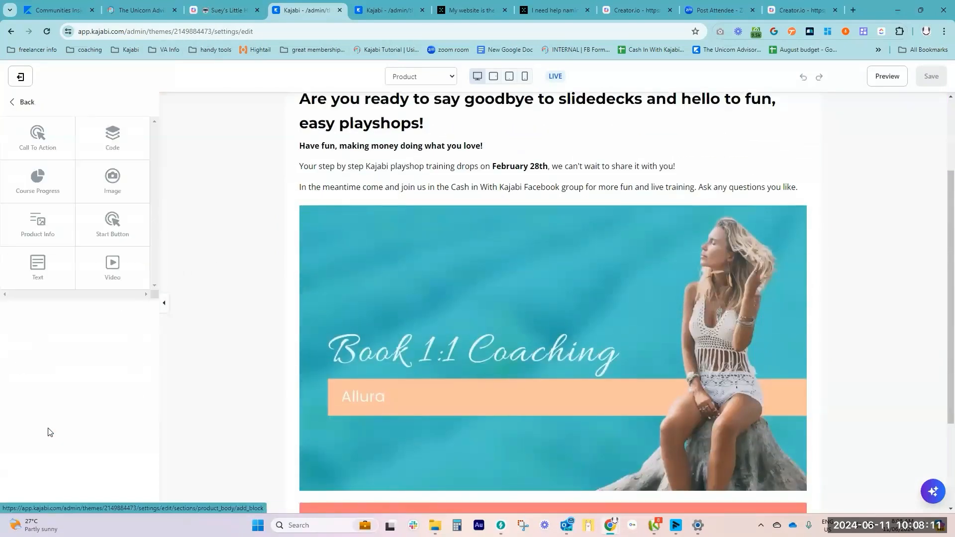
{"action": "left_click", "coordinate": [113, 133]}
{"action": "left_click", "coordinate": [75, 187]}
{"action": "type", "text": "<script>window.creatorio_chatbotid=\"c00fca82-46d6-4796-ae59-bc92c20d874a\";</script> <script src=\"https://app.creator.io/chat-widget-v1.js\" defer> </script>"}
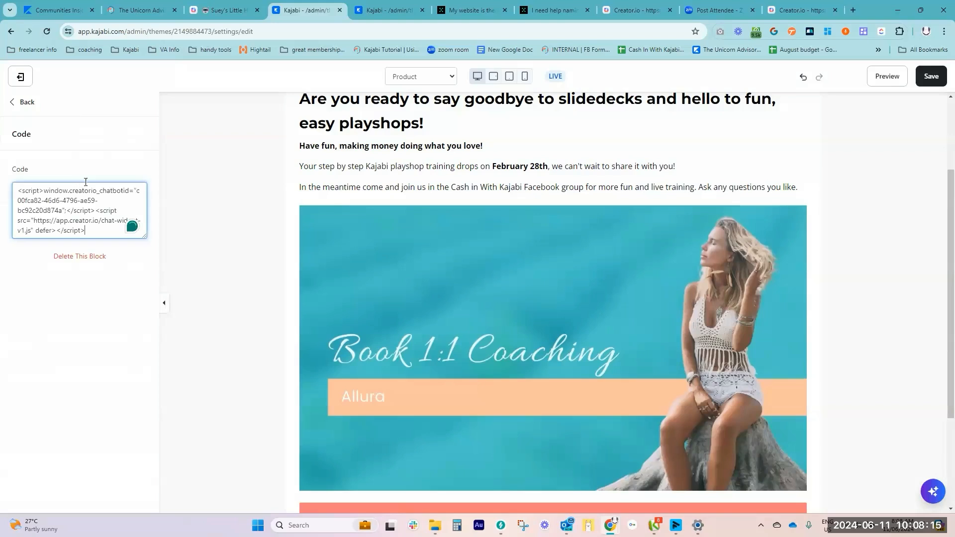
{"action": "left_click", "coordinate": [939, 82]}
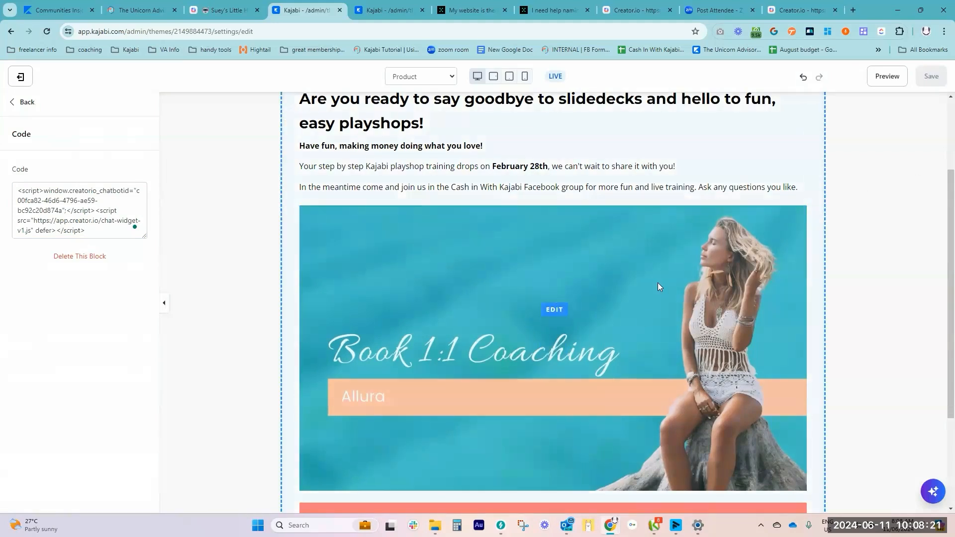
Preview the Kajabi Playshops page, open and close the chatbot widget, and return to the editor's Welcome Body section
{"action": "left_click", "coordinate": [886, 76]}
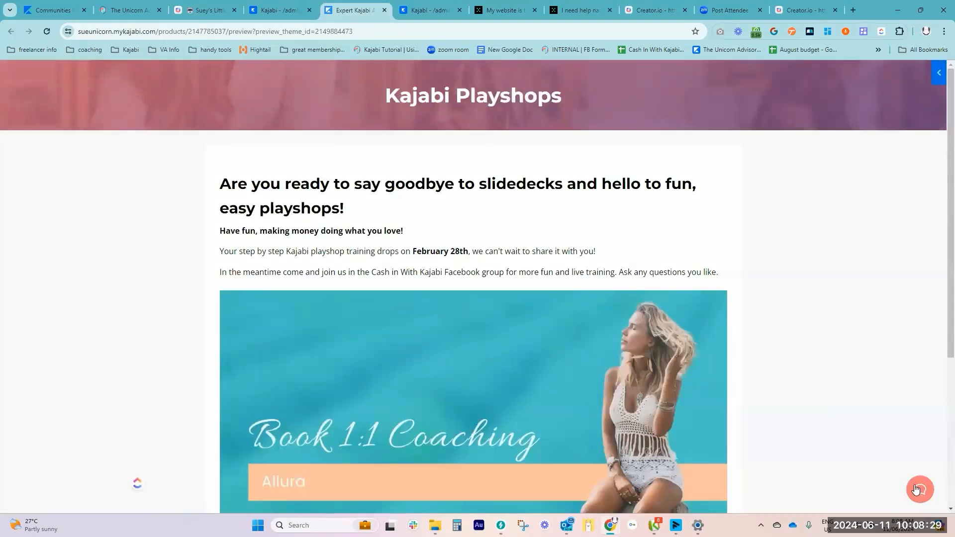
{"action": "left_click", "coordinate": [920, 492]}
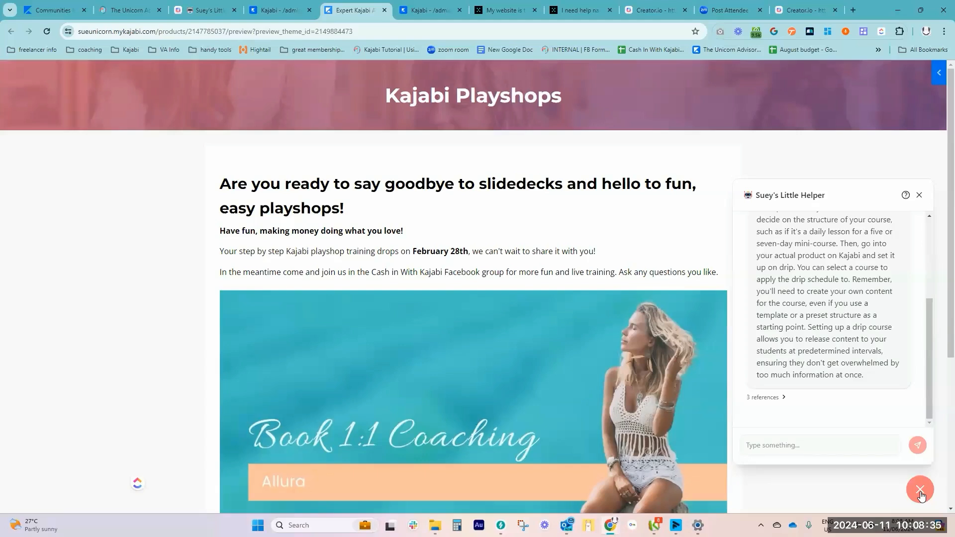
{"action": "left_click", "coordinate": [921, 494]}
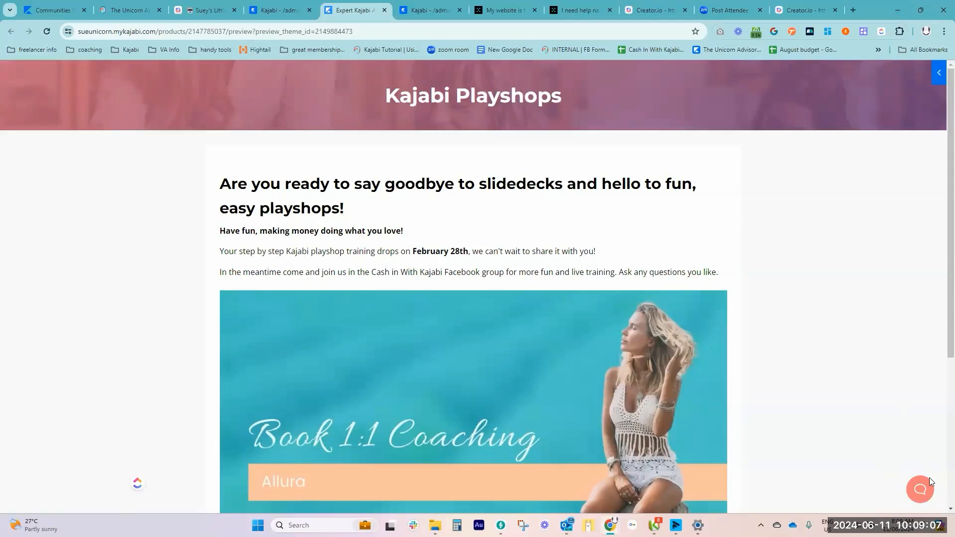
{"action": "left_click", "coordinate": [293, 12]}
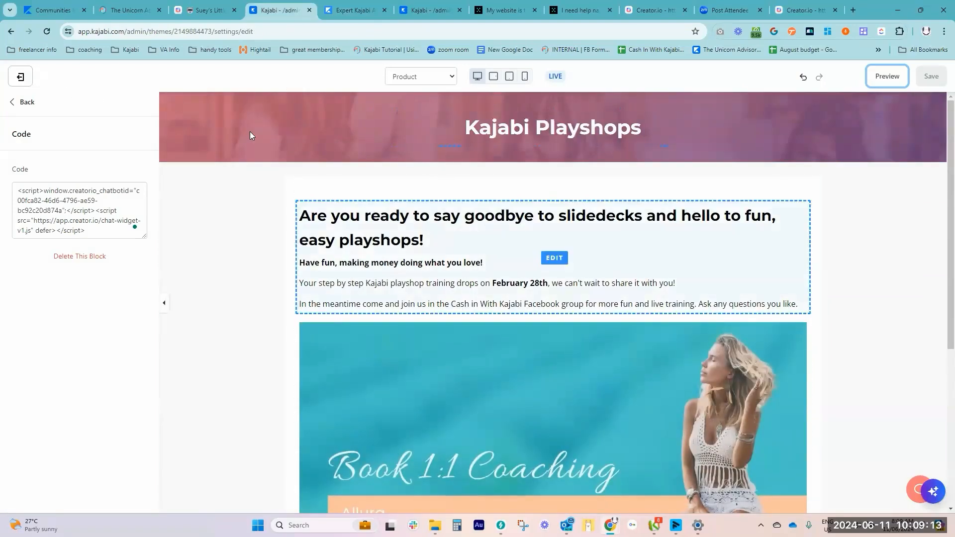
{"action": "left_click", "coordinate": [25, 102]}
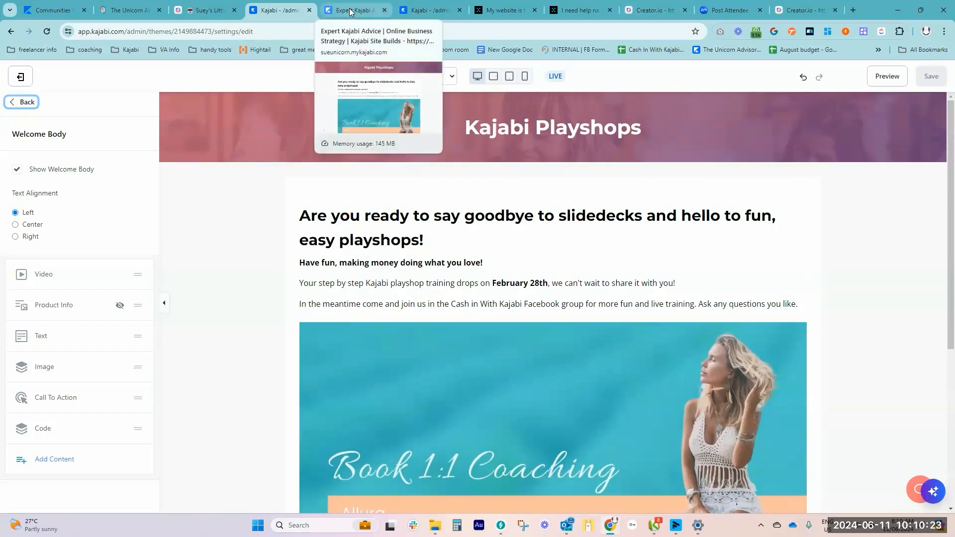
Switch to the Landing Page Sampler Series editor and add a Custom Code block to the Hero with Image section
{"action": "left_click", "coordinate": [421, 11]}
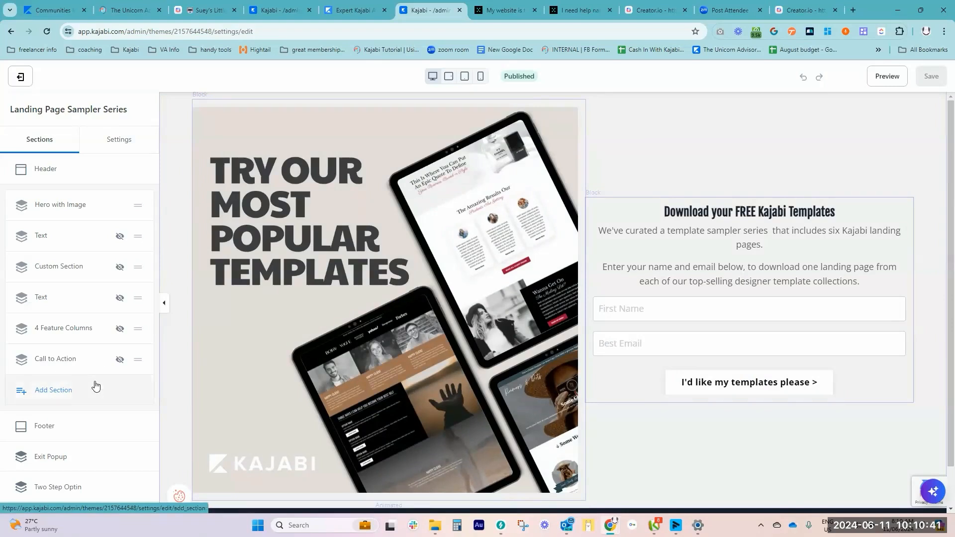
{"action": "left_click", "coordinate": [52, 367]}
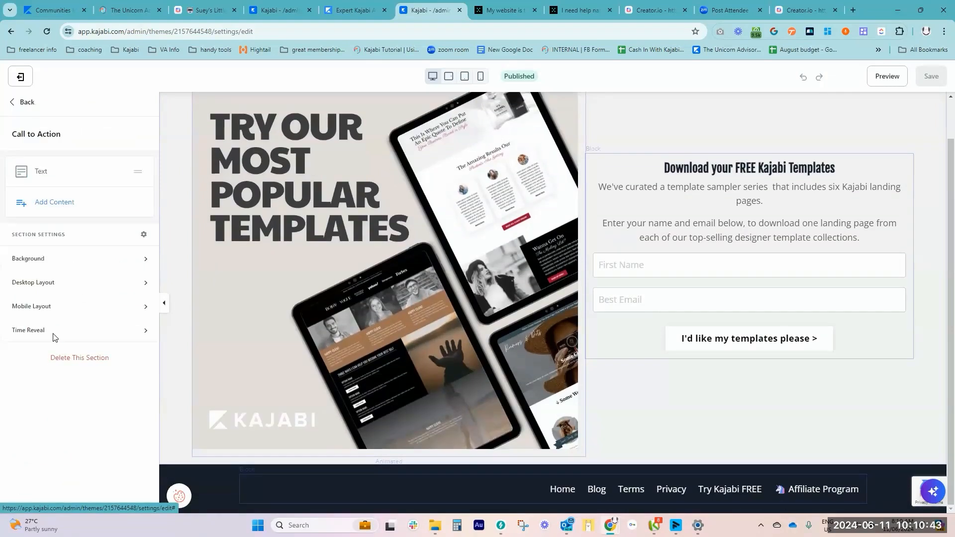
{"action": "left_click", "coordinate": [20, 103]}
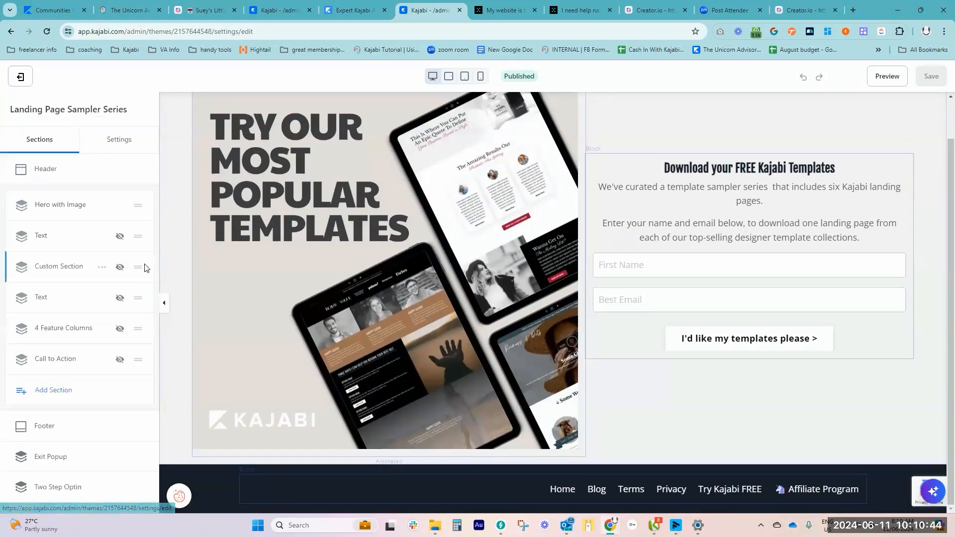
{"action": "left_click", "coordinate": [60, 202]}
{"action": "left_click", "coordinate": [55, 264]}
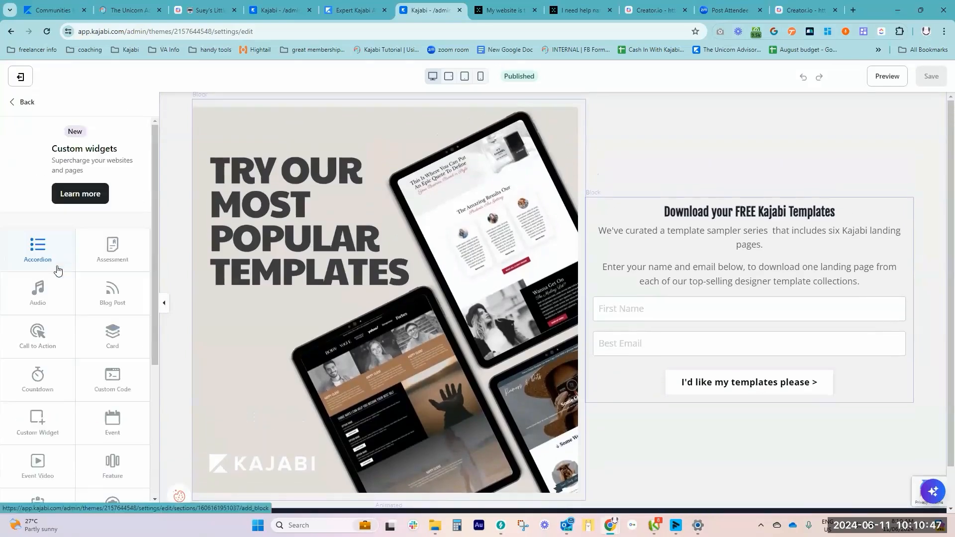
{"action": "scroll", "coordinate": [42, 369], "scroll_direction": "down", "scroll_amount": 1}
{"action": "left_click", "coordinate": [113, 330]}
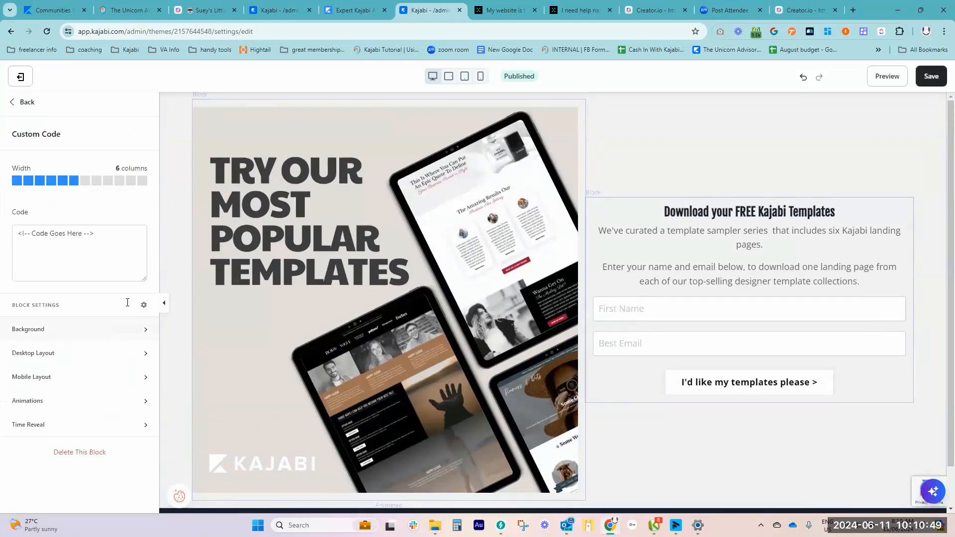
Replace the Custom Code block's placeholder with the copied chatbot embed script and save the landing page
{"action": "left_click_drag", "start_coordinate": [101, 237], "coordinate": [7, 241]}
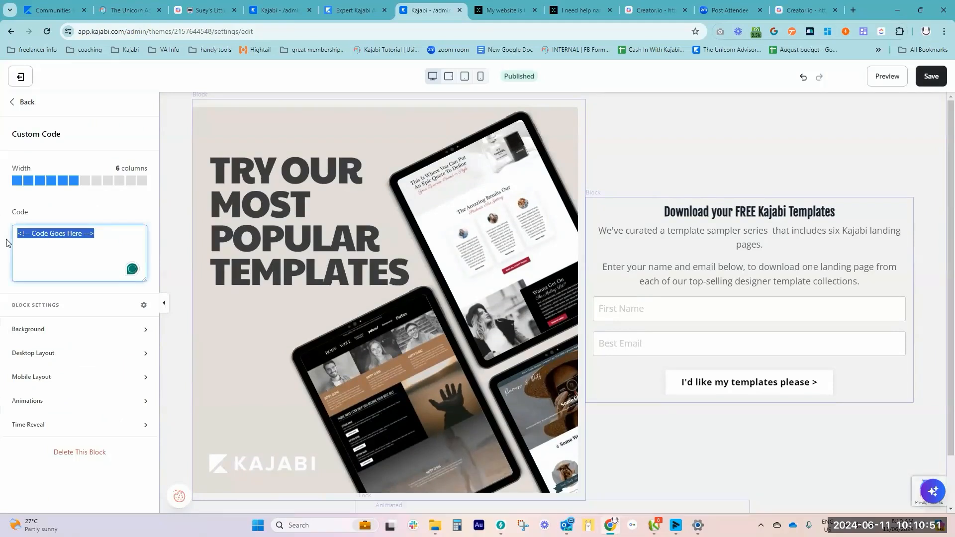
{"action": "type", "text": "<script>window.creatorio_chatbotid=\"c00fca82-46d6-4796-ae59-bc92c20d874a\";</script> <script src=\"https://app.creator.io/chat-widget-v1.js\" defer> </script>"}
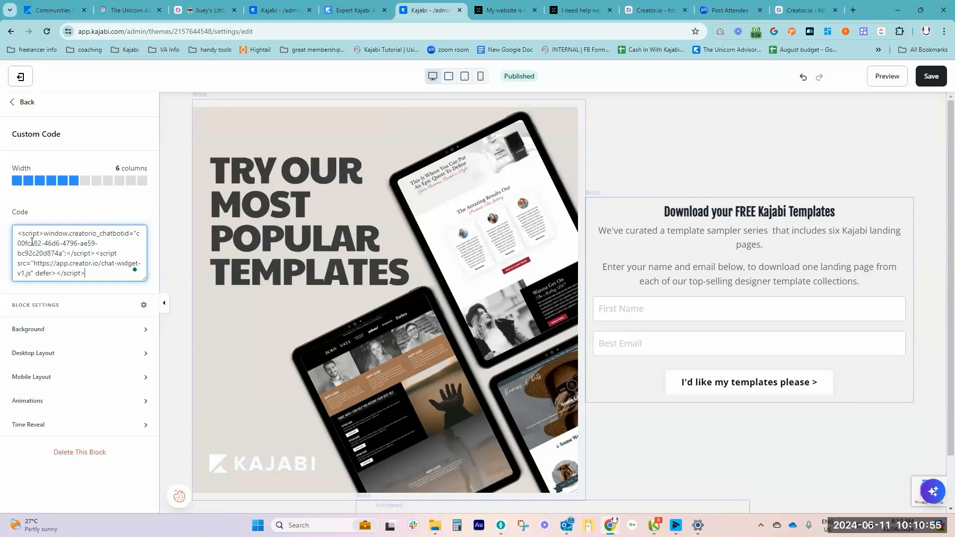
{"action": "scroll", "coordinate": [624, 460], "scroll_direction": "down", "scroll_amount": 1}
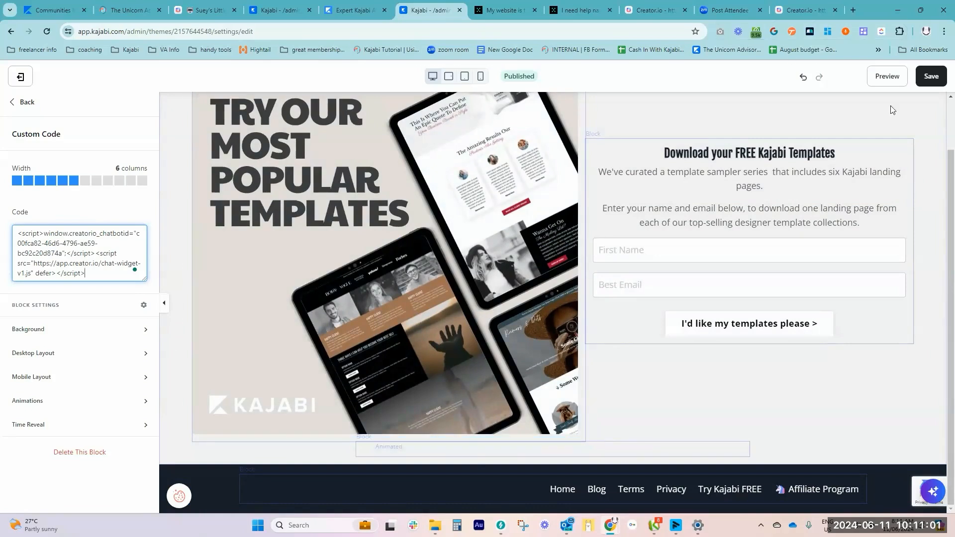
{"action": "left_click", "coordinate": [931, 77]}
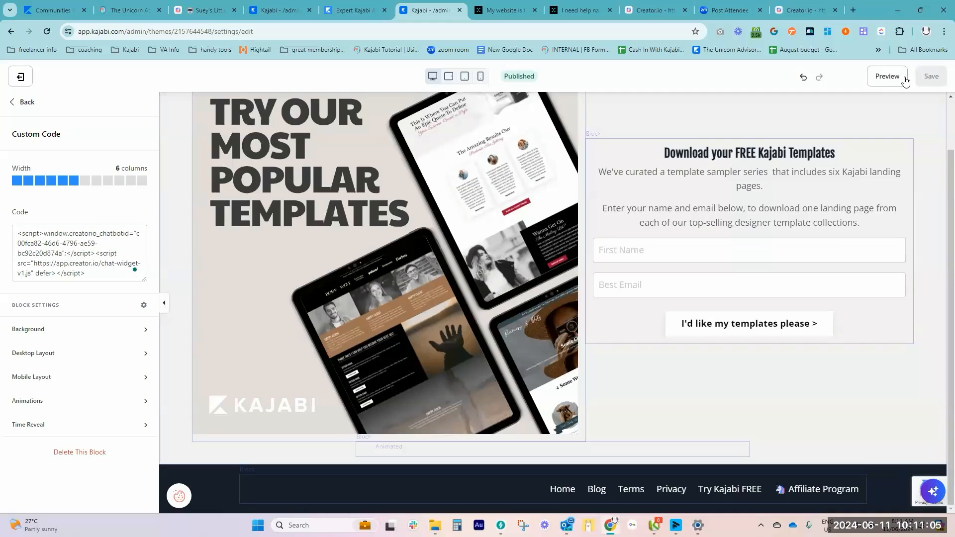
Preview the landing page and open and close the Suey's Little Helper chat widget
{"action": "left_click", "coordinate": [884, 79]}
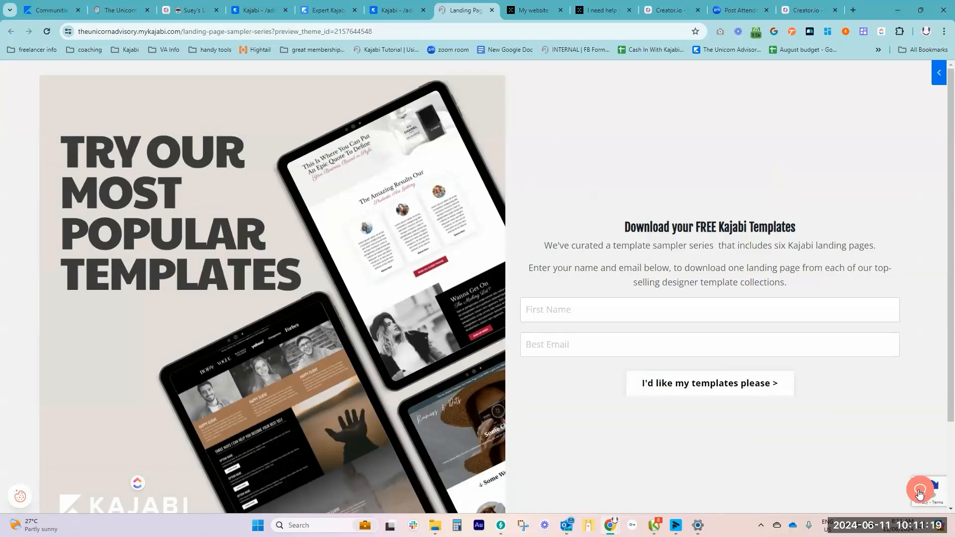
{"action": "left_click", "coordinate": [920, 494]}
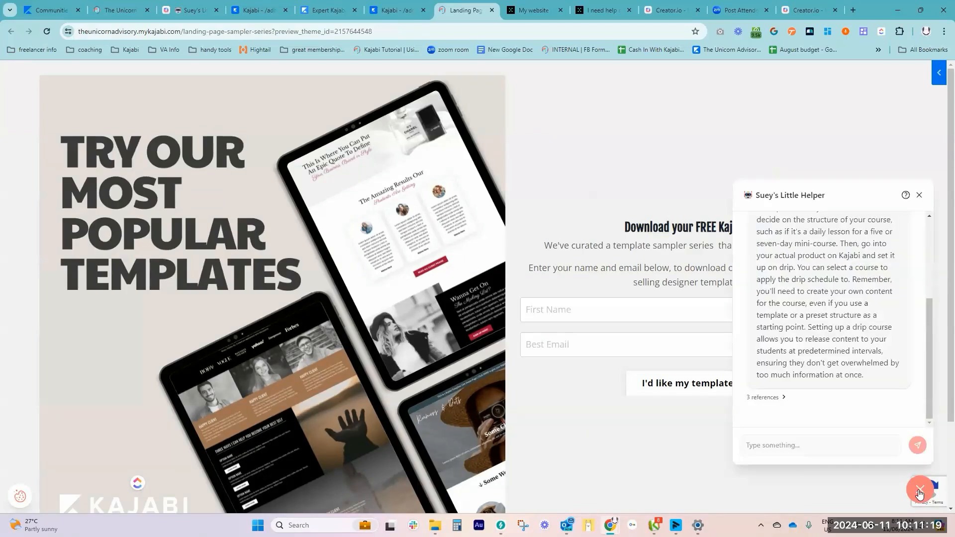
{"action": "left_click", "coordinate": [920, 196]}
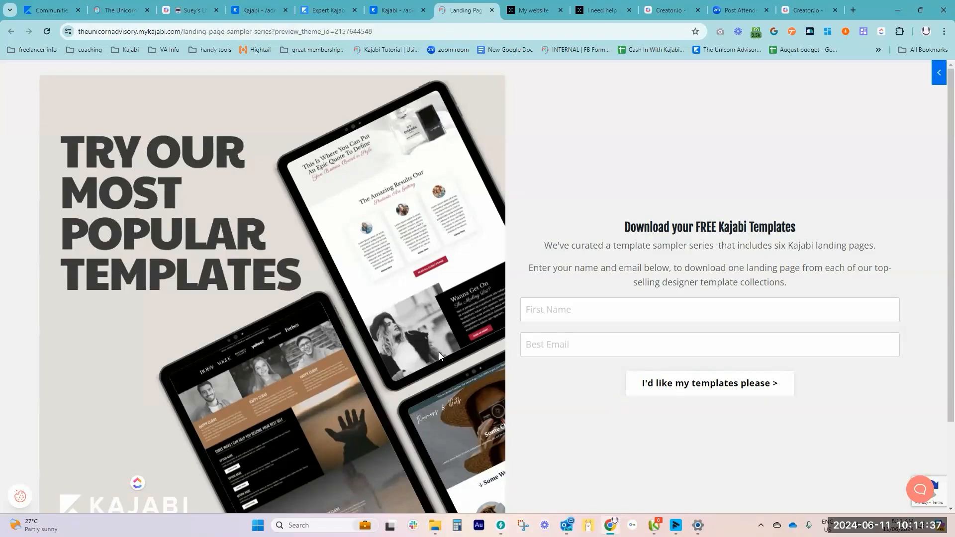
Return to the landing page editor, hide the Custom Code block in the Hero with Image section, and save
{"action": "left_click", "coordinate": [388, 11]}
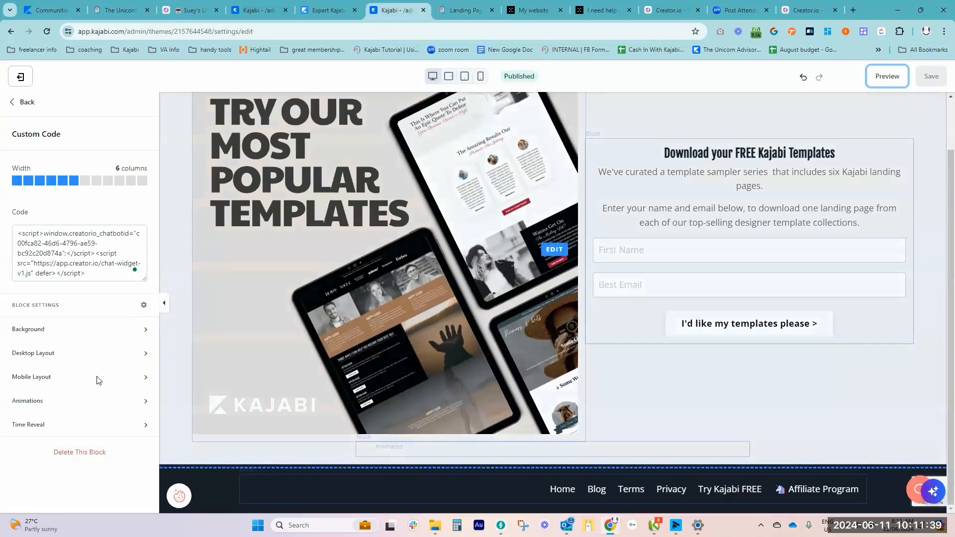
{"action": "left_click", "coordinate": [12, 103]}
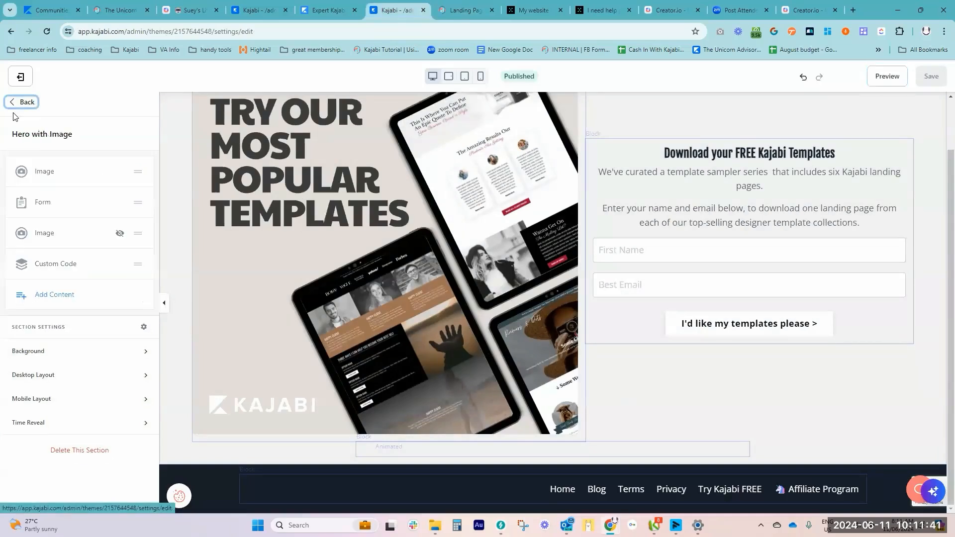
{"action": "left_click", "coordinate": [118, 264]}
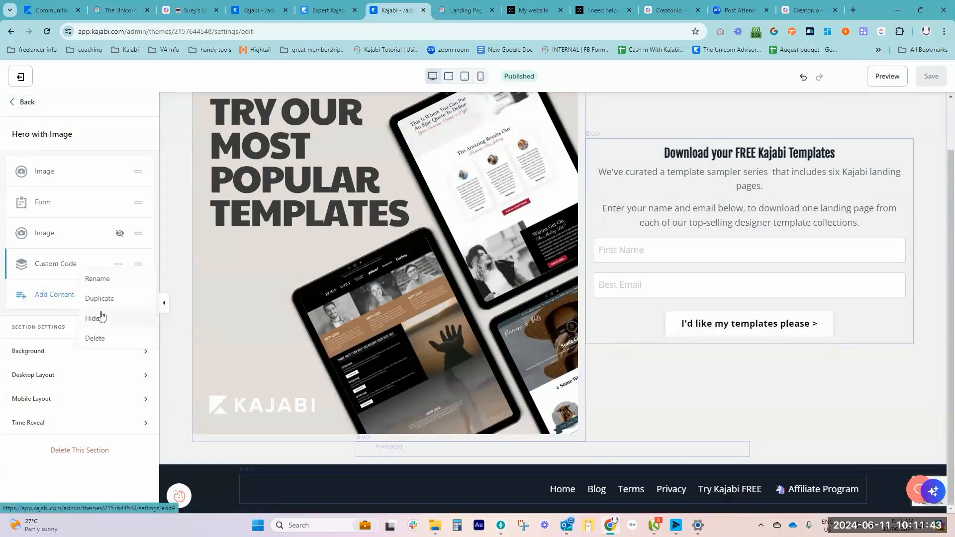
{"action": "left_click", "coordinate": [101, 316]}
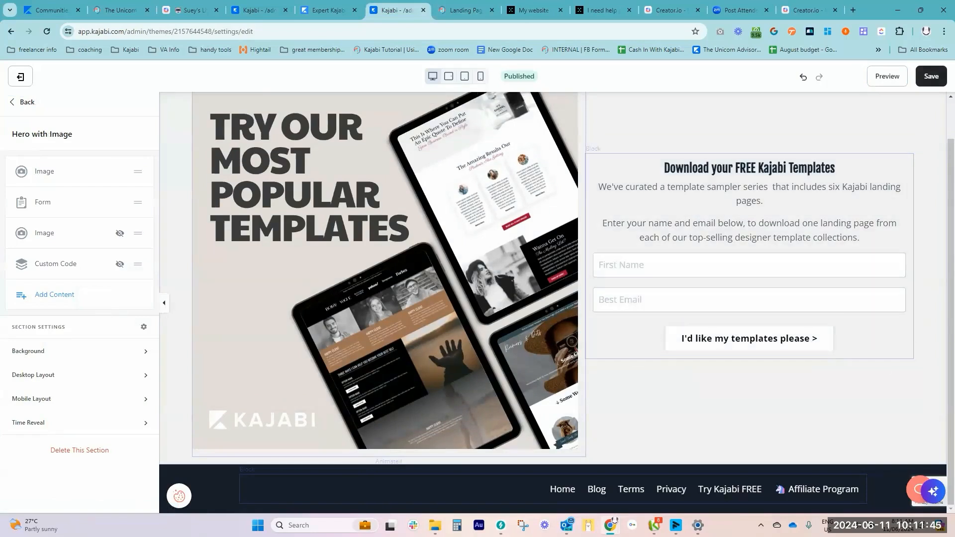
{"action": "left_click", "coordinate": [931, 76]}
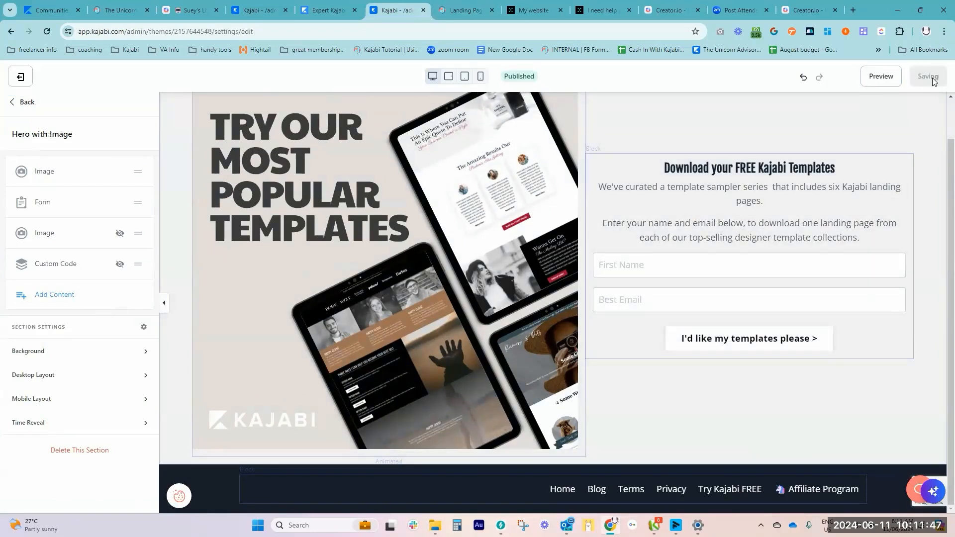
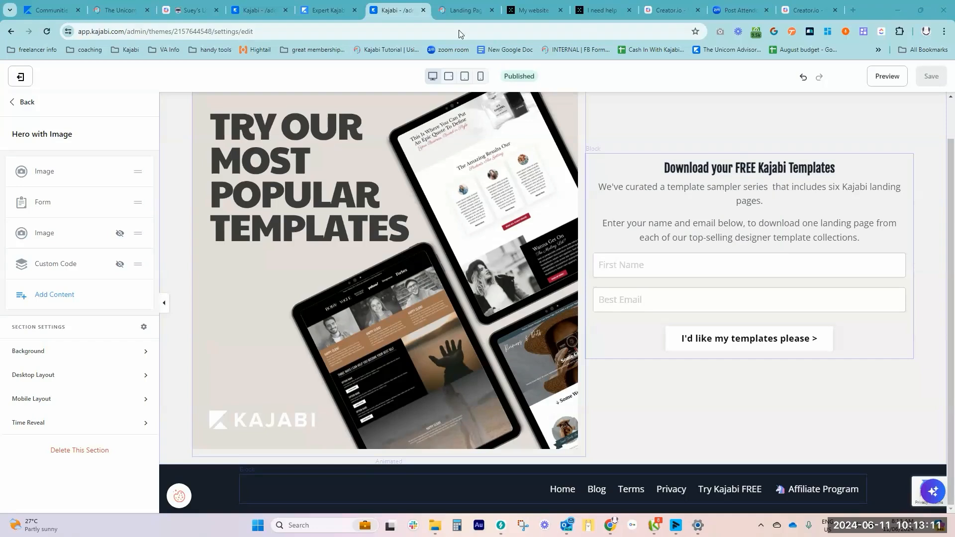
Switch to the Creator.io dashboard and view the chat history of the Suey's Little Helper chatbot
{"action": "left_click", "coordinate": [192, 10]}
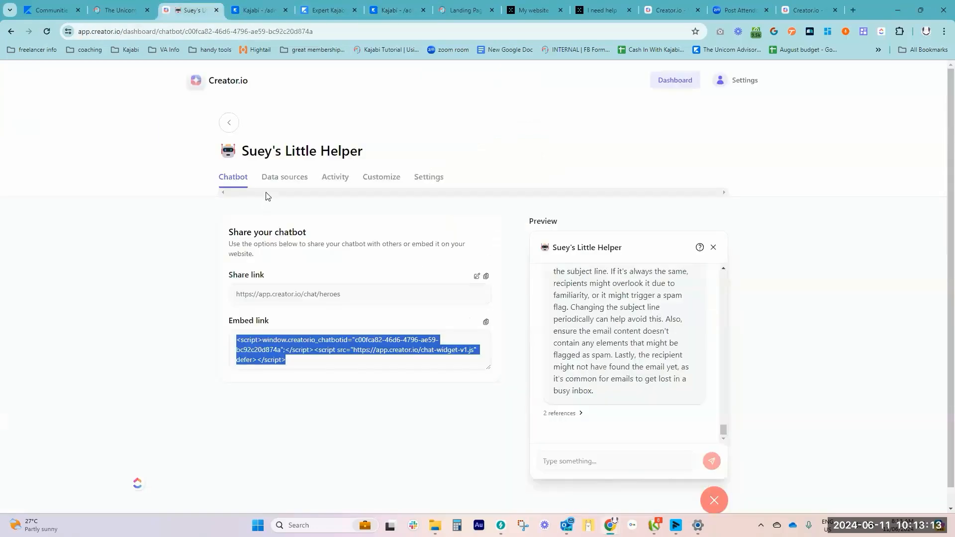
{"action": "left_click", "coordinate": [335, 177]}
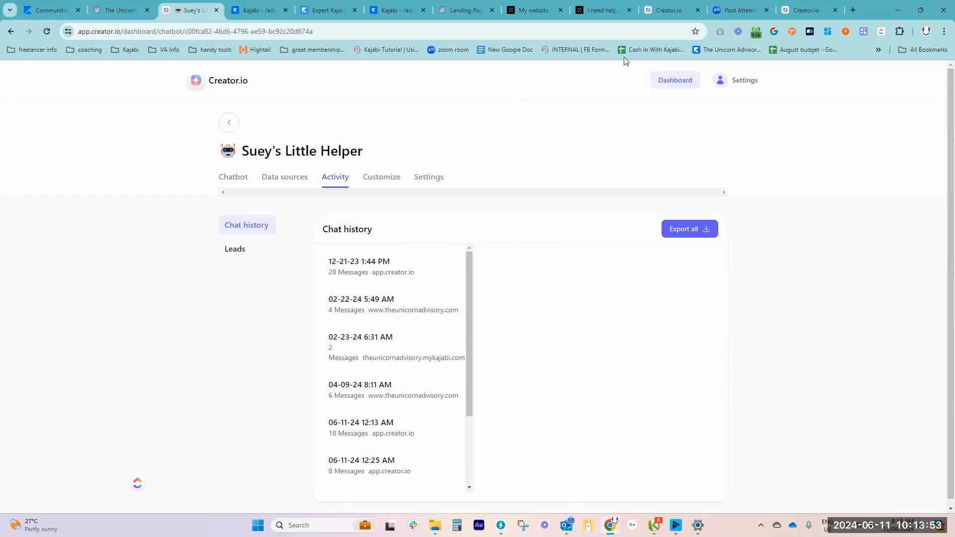
Switch to the Creator.io pricing page and compare the Pro, Premium, Basic and Starter plans
{"action": "left_click", "coordinate": [569, 51]}
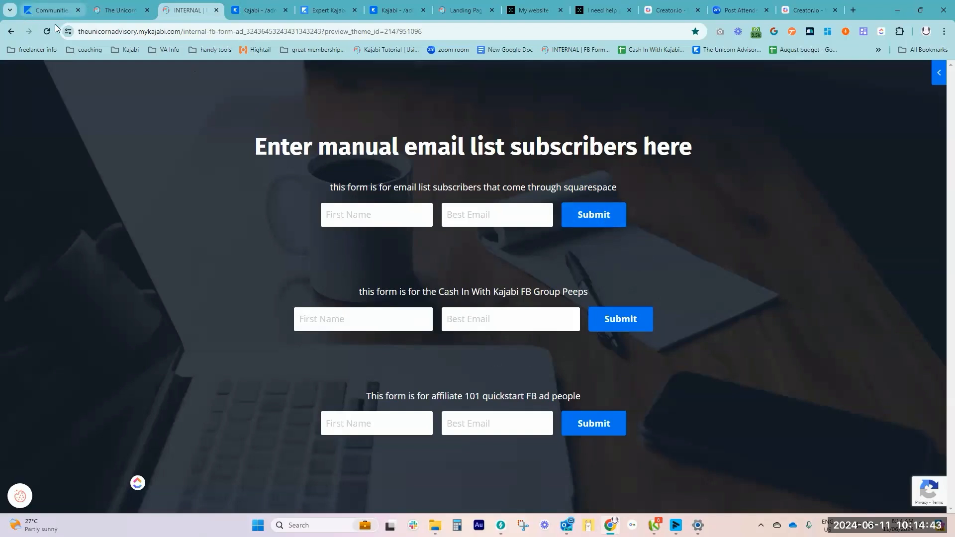
{"action": "left_click", "coordinate": [132, 12]}
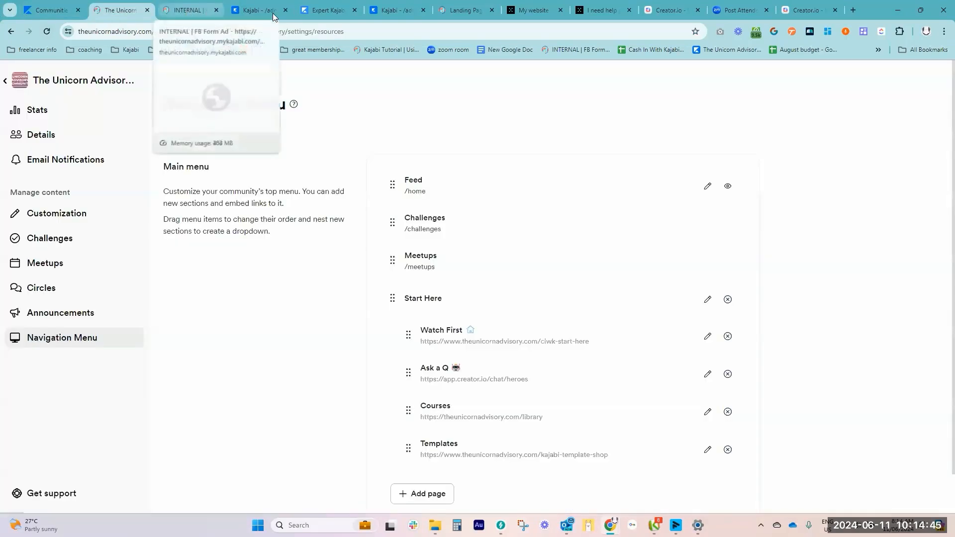
{"action": "left_click", "coordinate": [458, 13]}
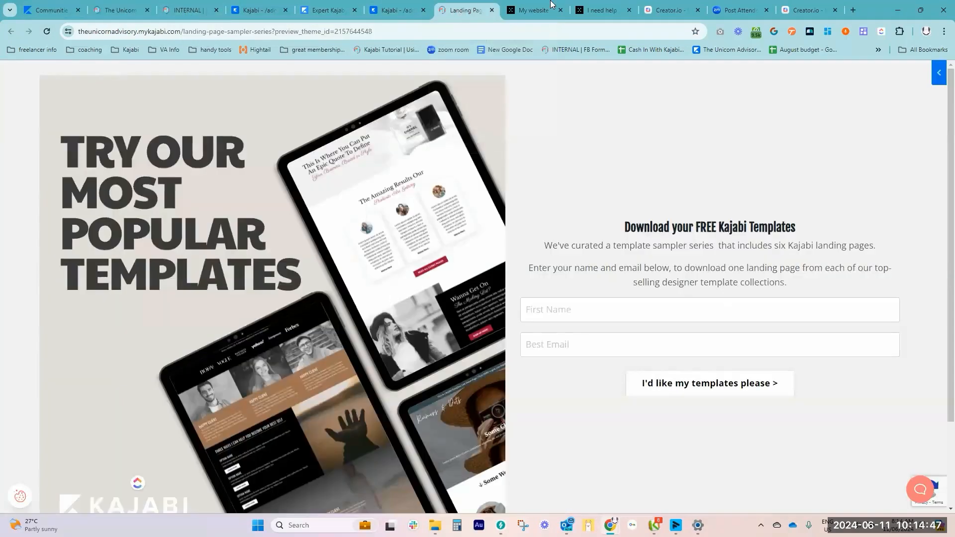
{"action": "left_click", "coordinate": [665, 11]}
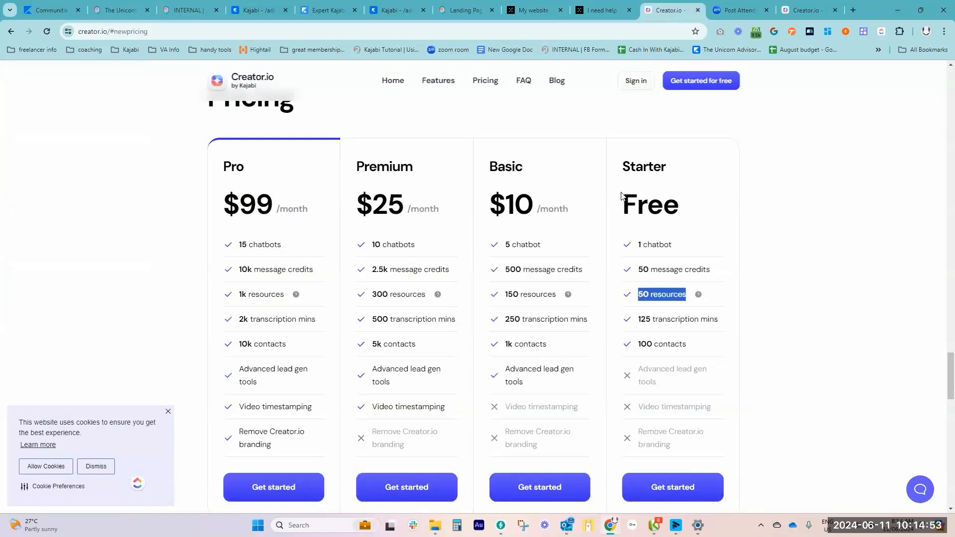
{"action": "scroll", "coordinate": [805, 236], "scroll_direction": "down", "scroll_amount": 1}
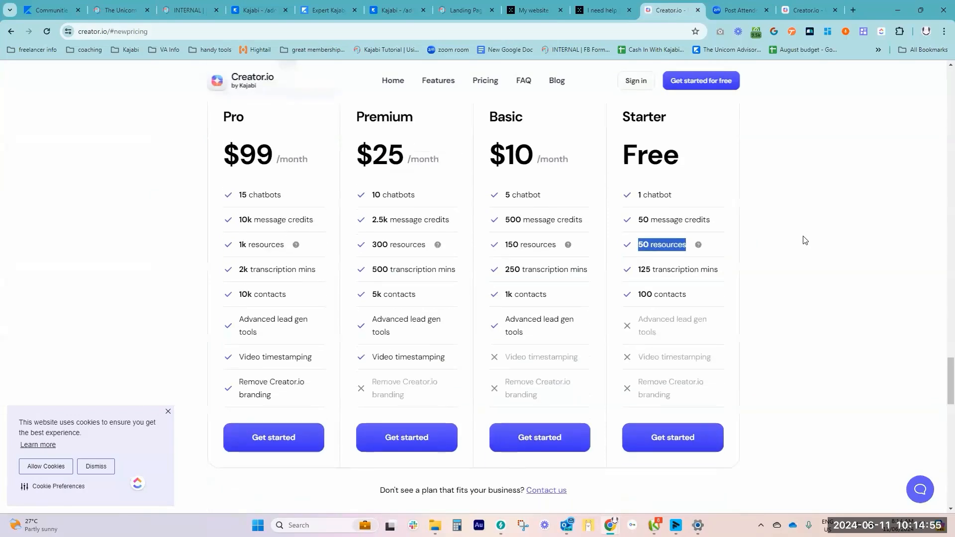
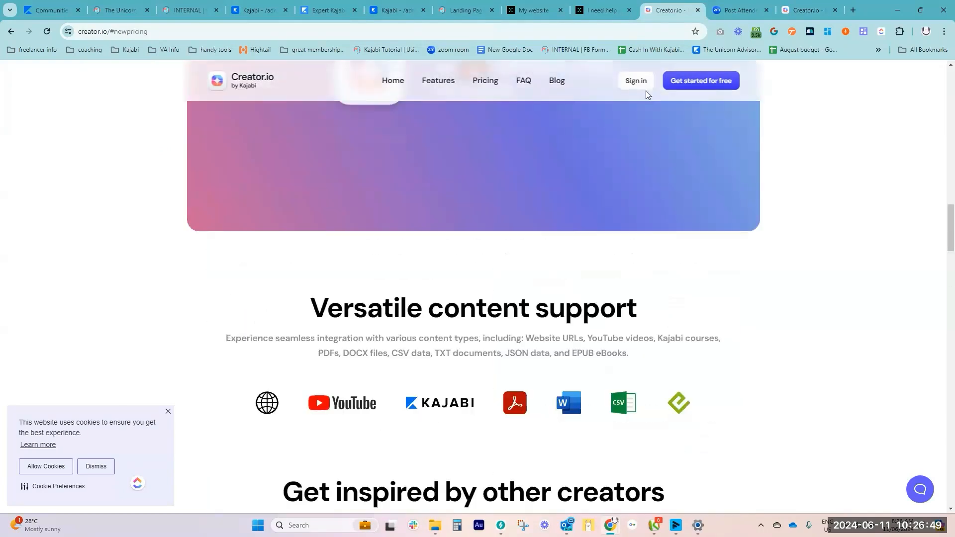
Sign in to the Creator.io dashboard and list the product data sources of the Unicornia Sales Bot
{"action": "left_click", "coordinate": [637, 83]}
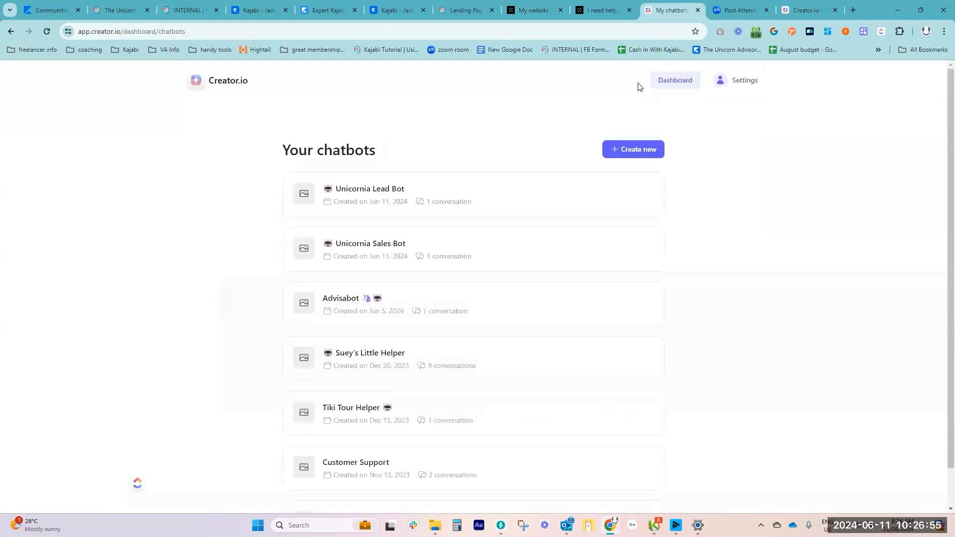
{"action": "left_click", "coordinate": [361, 249]}
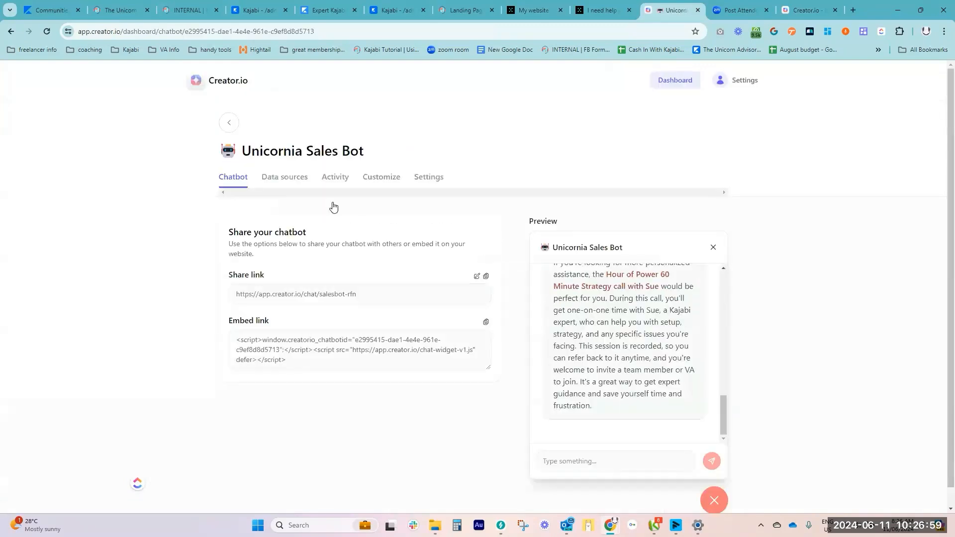
{"action": "left_click", "coordinate": [275, 178]}
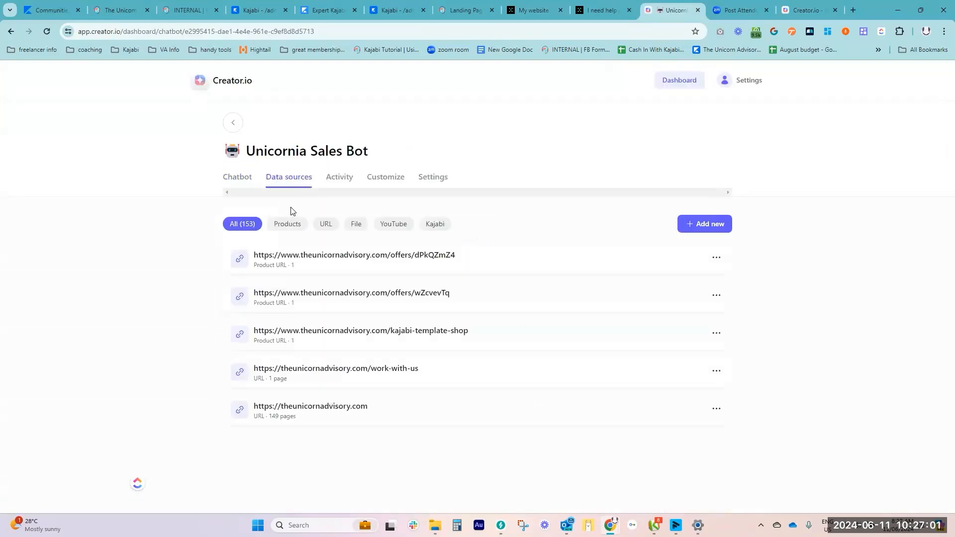
{"action": "left_click", "coordinate": [287, 225]}
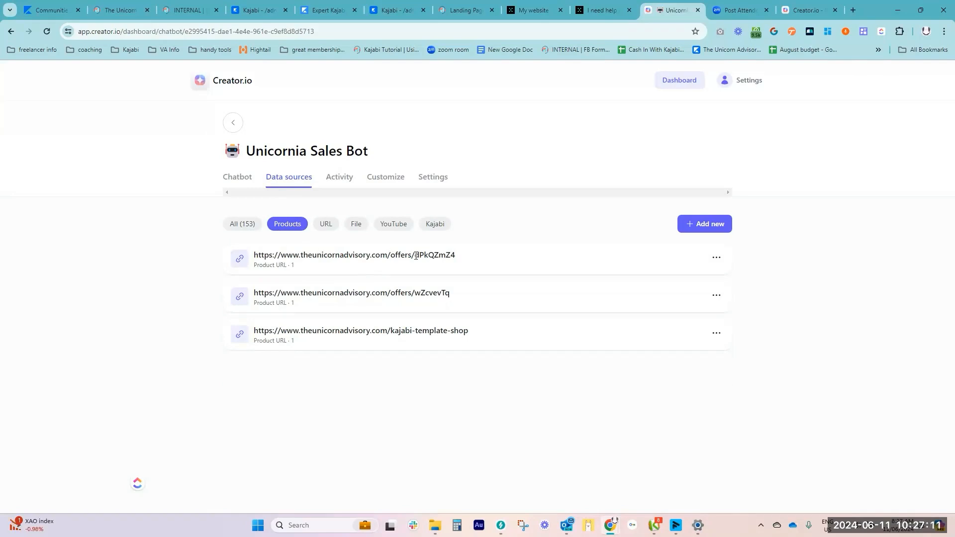
Review the URL, title, description and price of the Hour of Power 60 Minute Strategy call product without changing it
{"action": "left_click", "coordinate": [718, 261]}
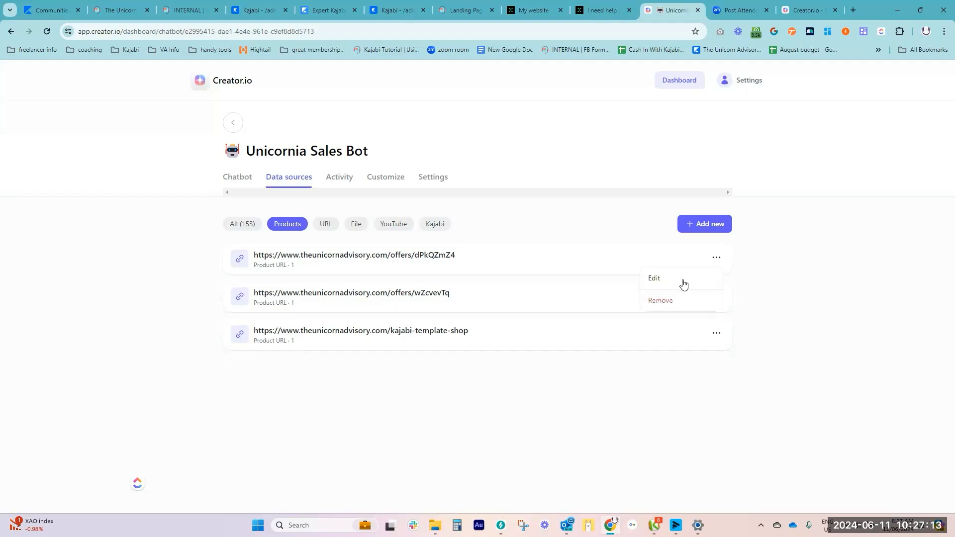
{"action": "left_click", "coordinate": [684, 280]}
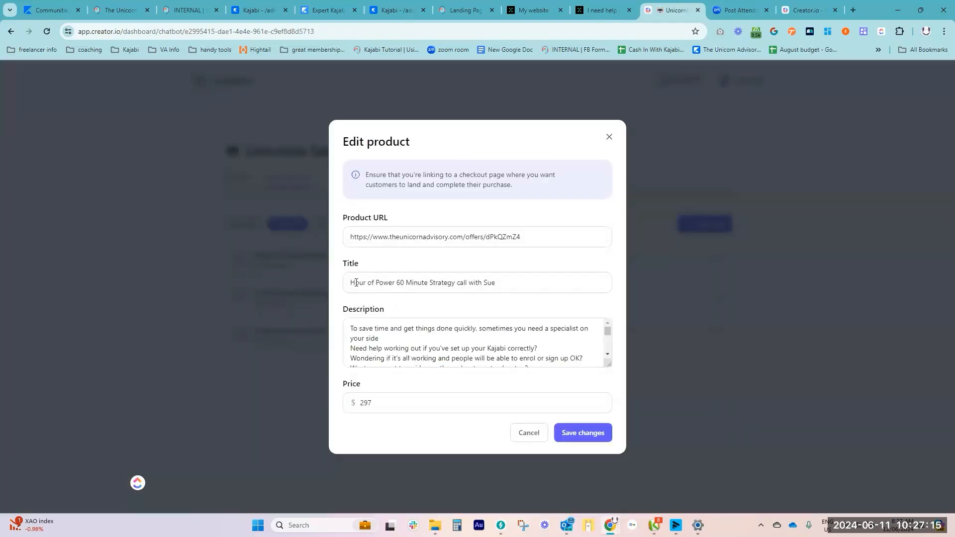
{"action": "scroll", "coordinate": [568, 324], "scroll_direction": "down", "scroll_amount": 8}
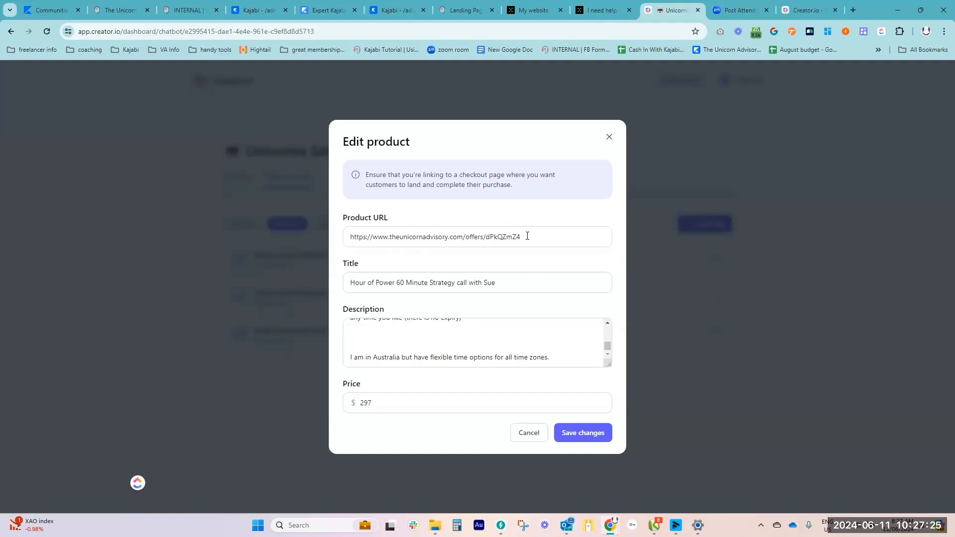
{"action": "left_click", "coordinate": [608, 137]}
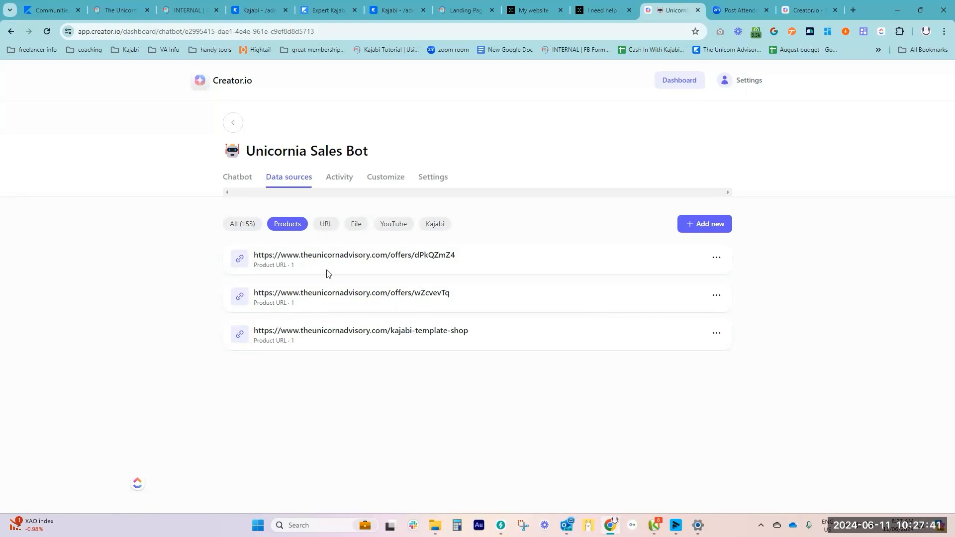
{"action": "left_click", "coordinate": [719, 259]}
{"action": "left_click", "coordinate": [688, 276]}
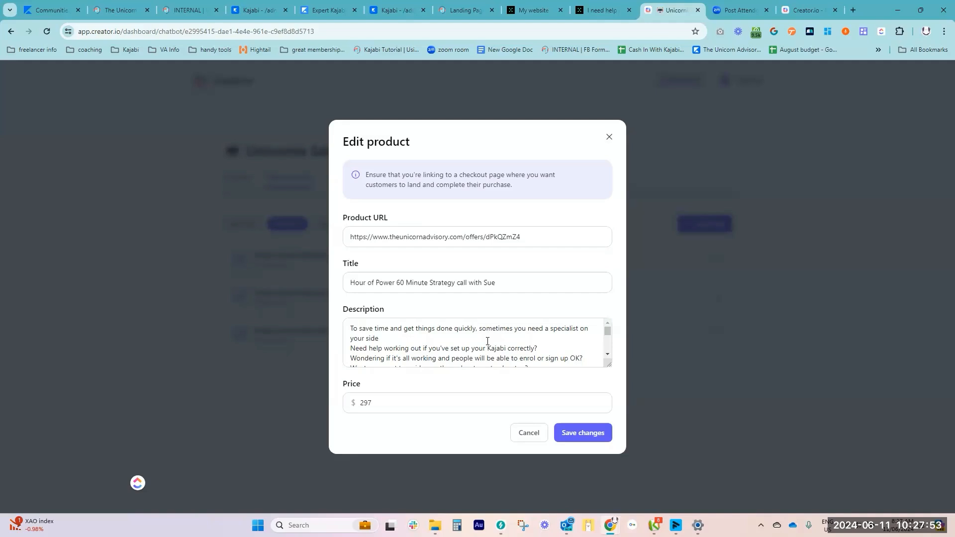
{"action": "scroll", "coordinate": [487, 341], "scroll_direction": "down", "scroll_amount": 5}
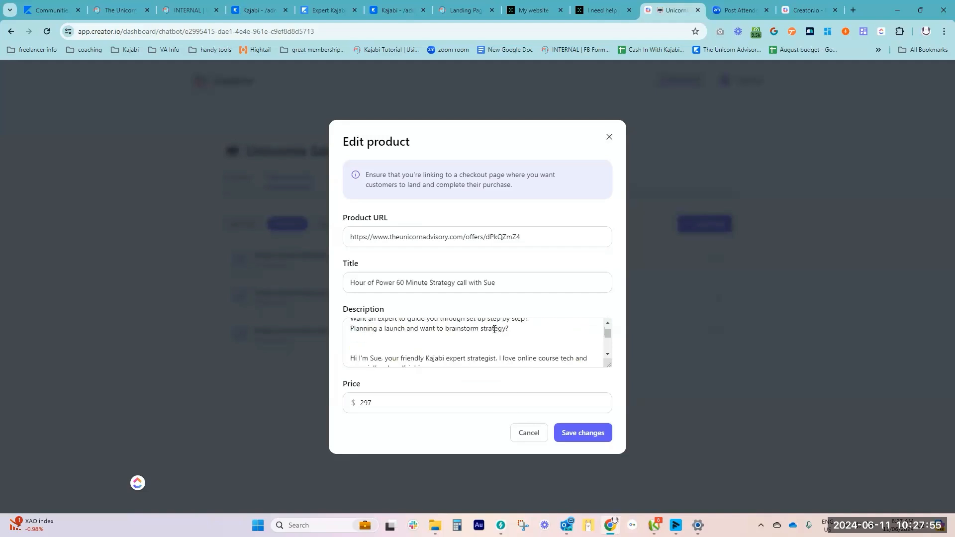
{"action": "scroll", "coordinate": [494, 326], "scroll_direction": "up", "scroll_amount": 3}
{"action": "left_click", "coordinate": [609, 138]}
Read through the Unicornia Sales Bot's 06-11-24 1:47 AM conversation in its chat history
{"action": "left_click", "coordinate": [340, 180]}
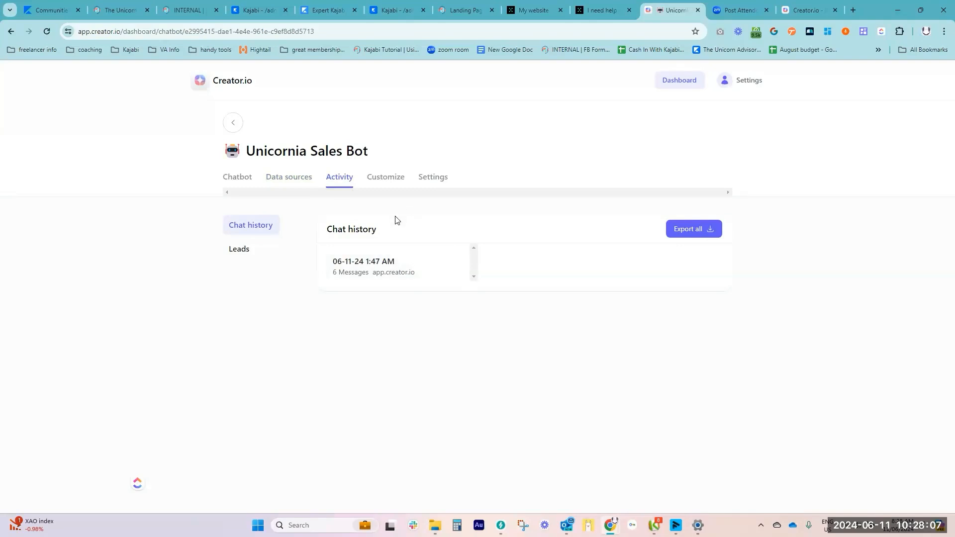
{"action": "left_click", "coordinate": [409, 271]}
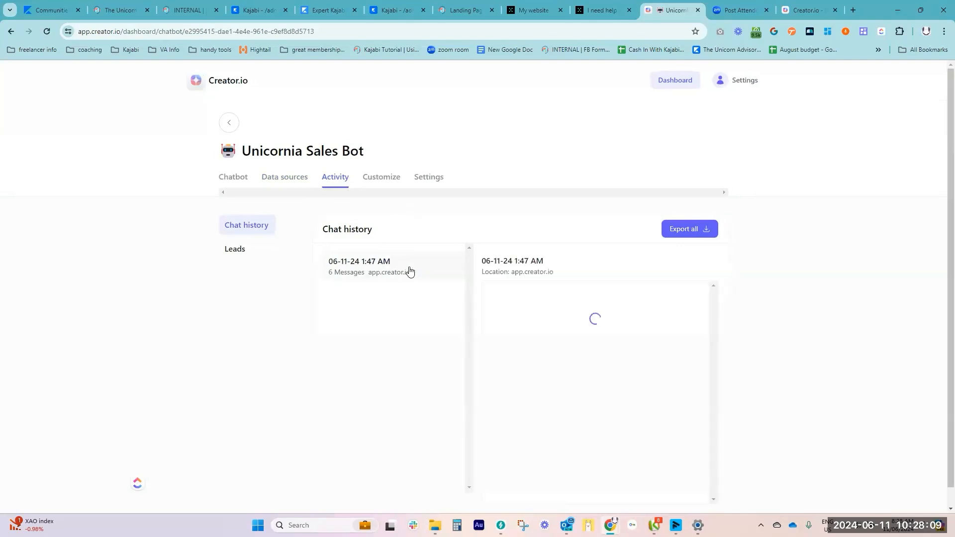
{"action": "scroll", "coordinate": [773, 286], "scroll_direction": "down", "scroll_amount": 1}
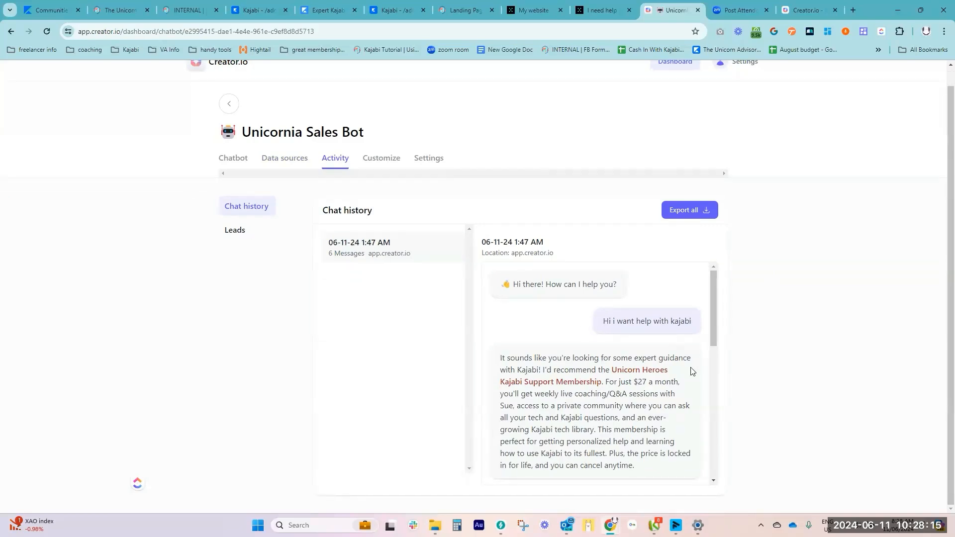
{"action": "scroll", "coordinate": [690, 371], "scroll_direction": "down", "scroll_amount": 1}
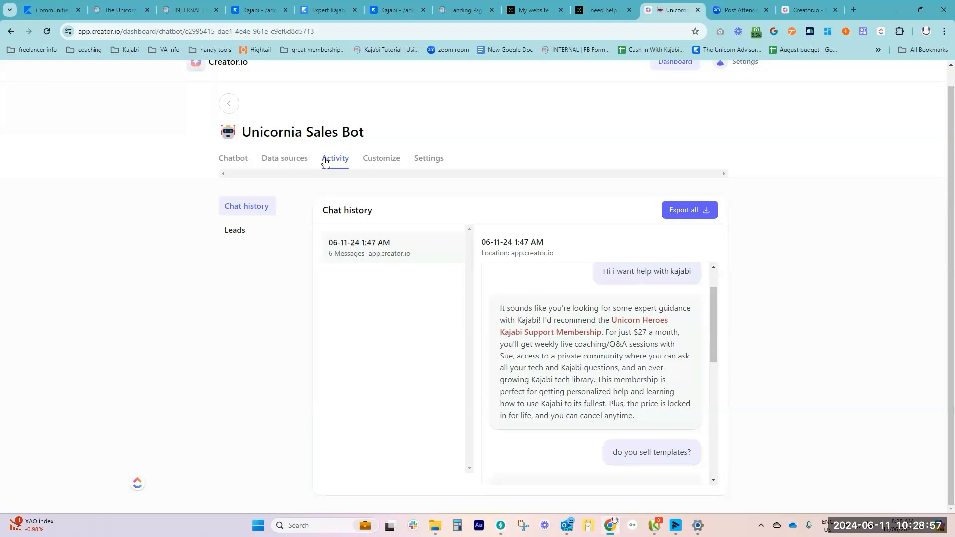
{"action": "scroll", "coordinate": [690, 381], "scroll_direction": "down", "scroll_amount": 1}
{"action": "scroll", "coordinate": [689, 381], "scroll_direction": "down", "scroll_amount": 3}
{"action": "scroll", "coordinate": [707, 332], "scroll_direction": "down", "scroll_amount": 1}
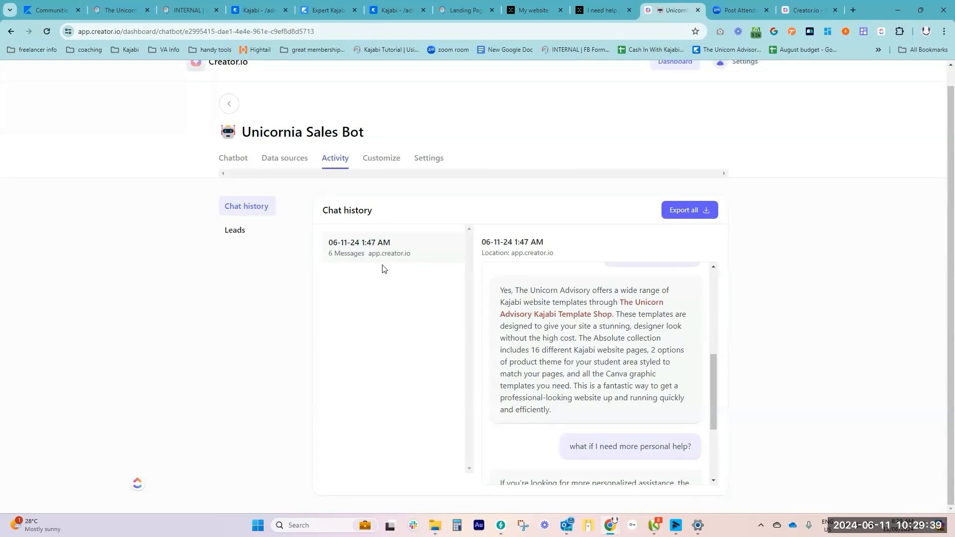
{"action": "scroll", "coordinate": [640, 338], "scroll_direction": "down", "scroll_amount": 3}
{"action": "scroll", "coordinate": [640, 341], "scroll_direction": "up", "scroll_amount": 8}
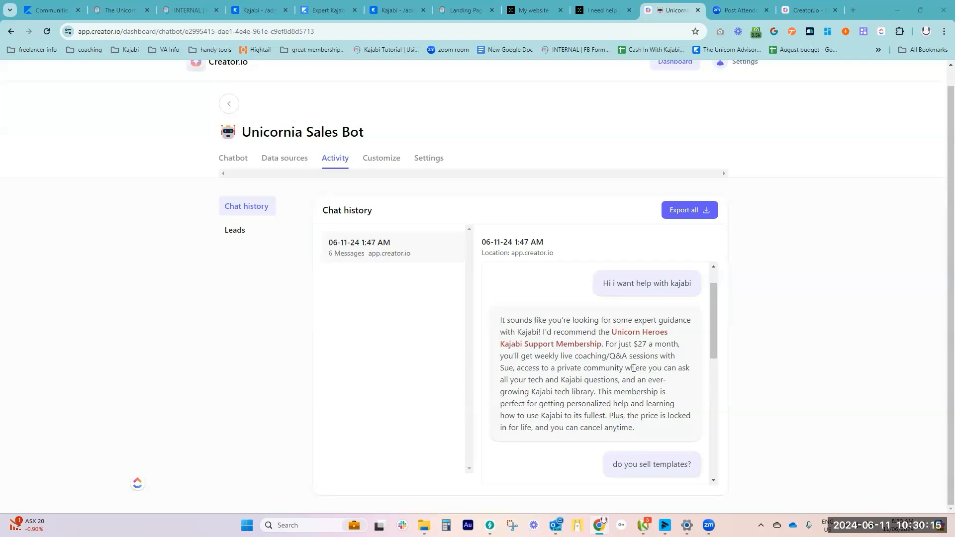
{"action": "scroll", "coordinate": [634, 365], "scroll_direction": "down", "scroll_amount": 10}
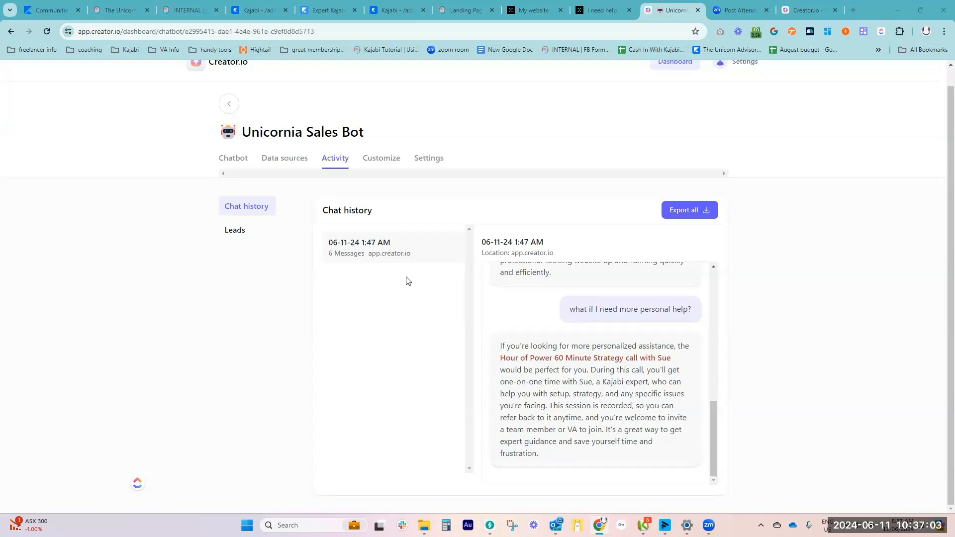
Switch to the Unicorn Advisory community and view the embedded chatbot on the Ask a Q page under Start Here
{"action": "left_click", "coordinate": [109, 13]}
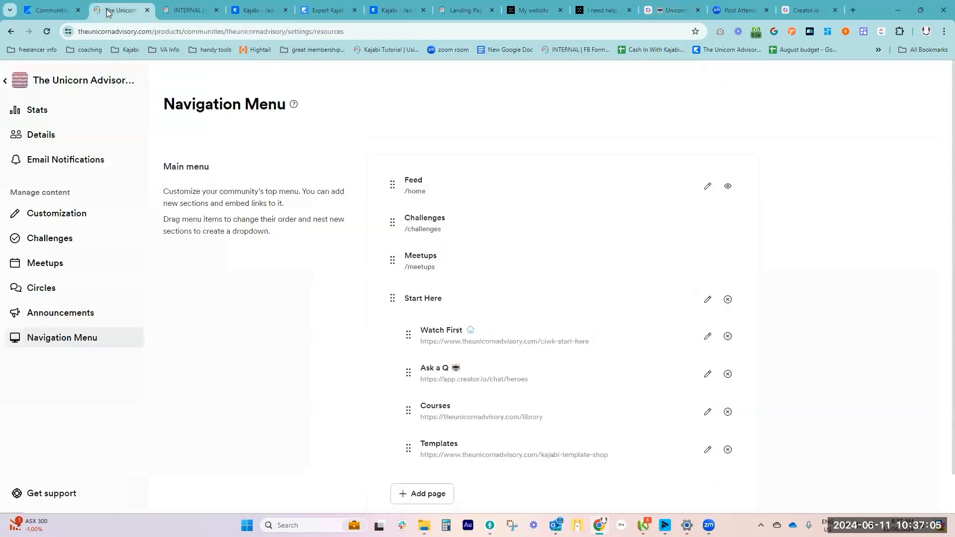
{"action": "left_click", "coordinate": [6, 81]}
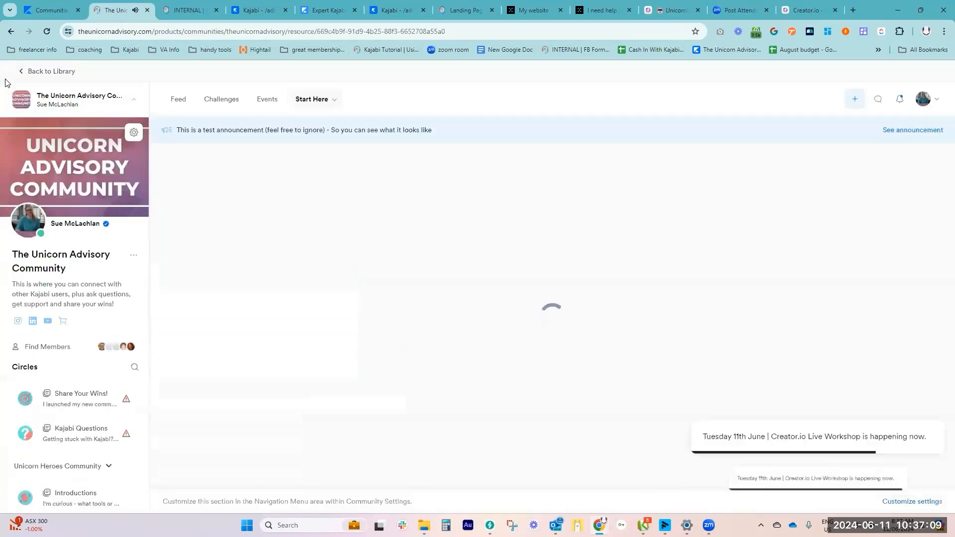
{"action": "left_click", "coordinate": [325, 103]}
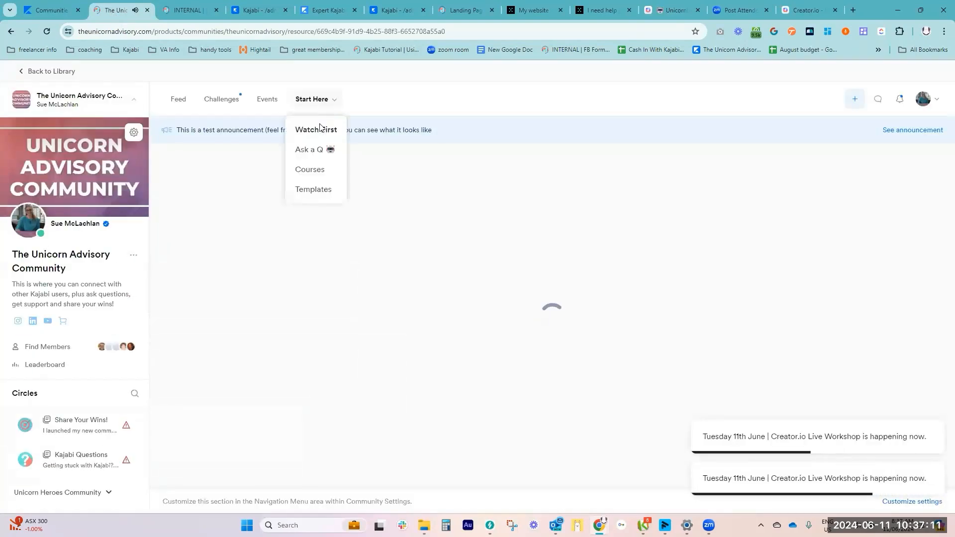
{"action": "left_click", "coordinate": [315, 150]}
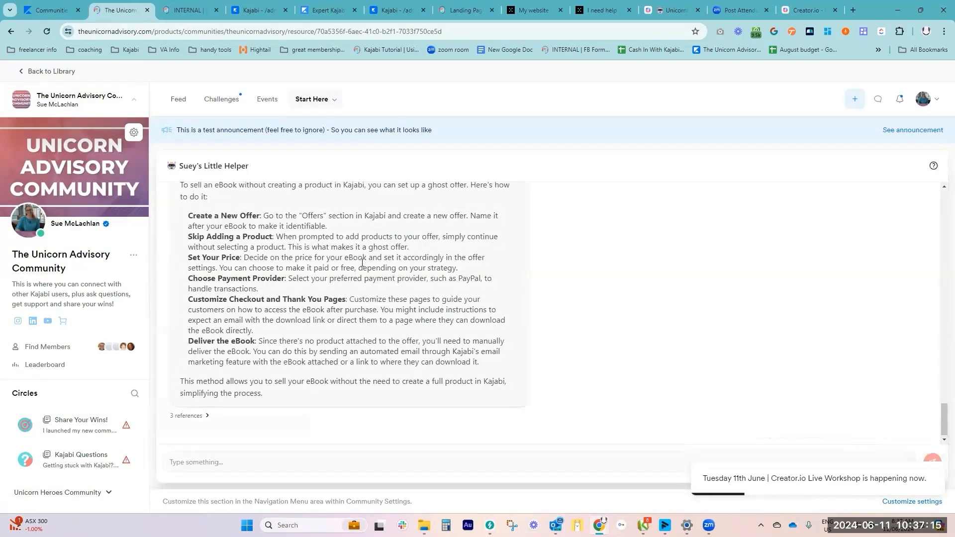
{"action": "scroll", "coordinate": [643, 290], "scroll_direction": "up", "scroll_amount": 1}
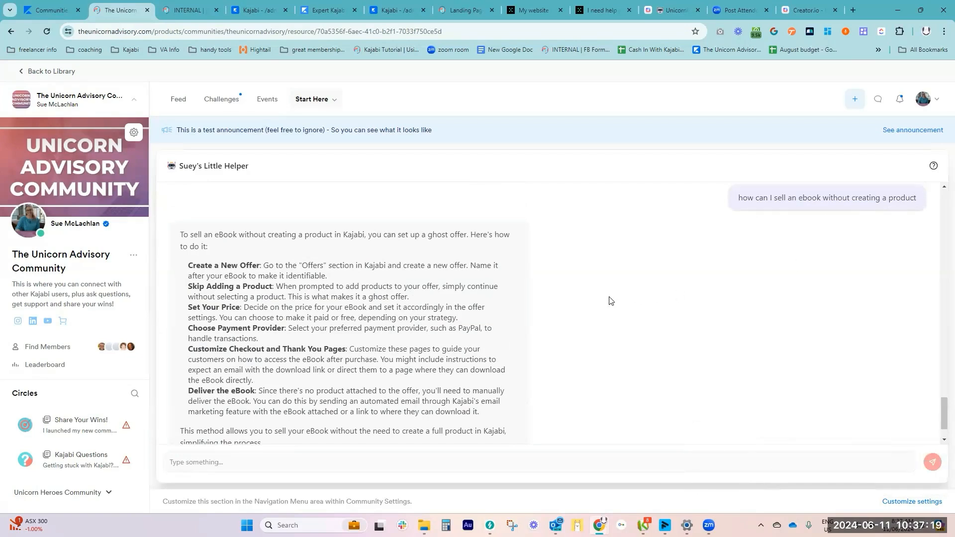
{"action": "scroll", "coordinate": [543, 291], "scroll_direction": "down", "scroll_amount": 1}
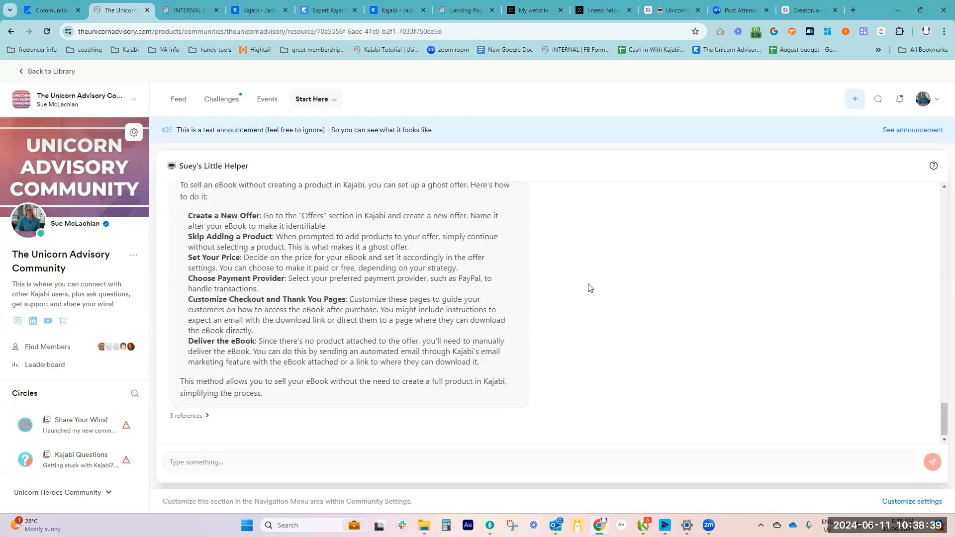
Show the community's Start Here pages and expand the references below the chatbot's answer about selling an ebook
{"action": "left_click", "coordinate": [314, 99]}
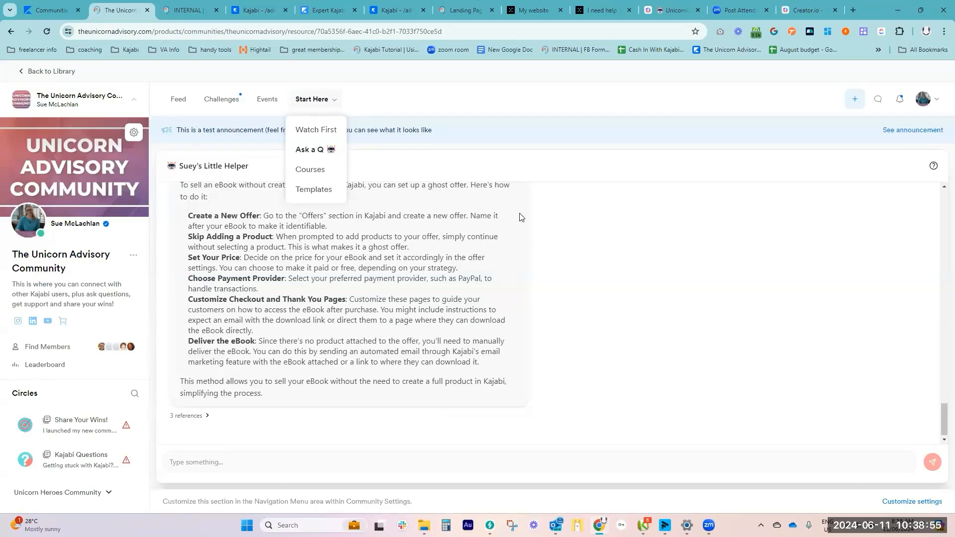
{"action": "scroll", "coordinate": [387, 342], "scroll_direction": "up", "scroll_amount": 3}
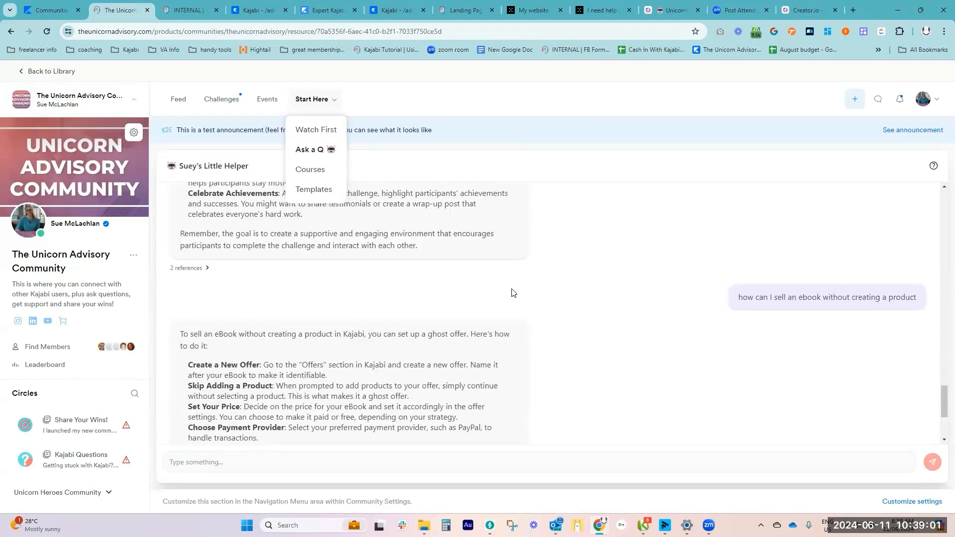
{"action": "scroll", "coordinate": [511, 292], "scroll_direction": "down", "scroll_amount": 3}
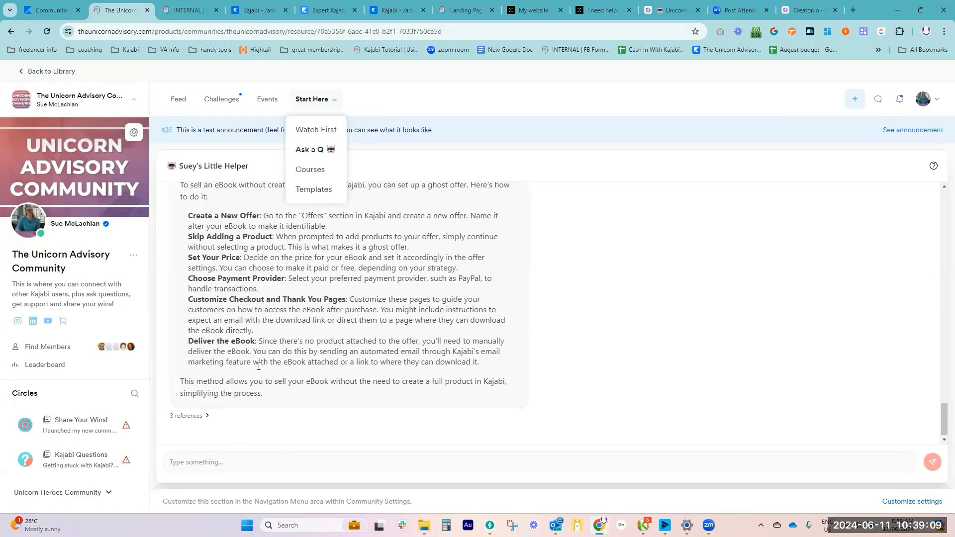
{"action": "left_click", "coordinate": [208, 416]}
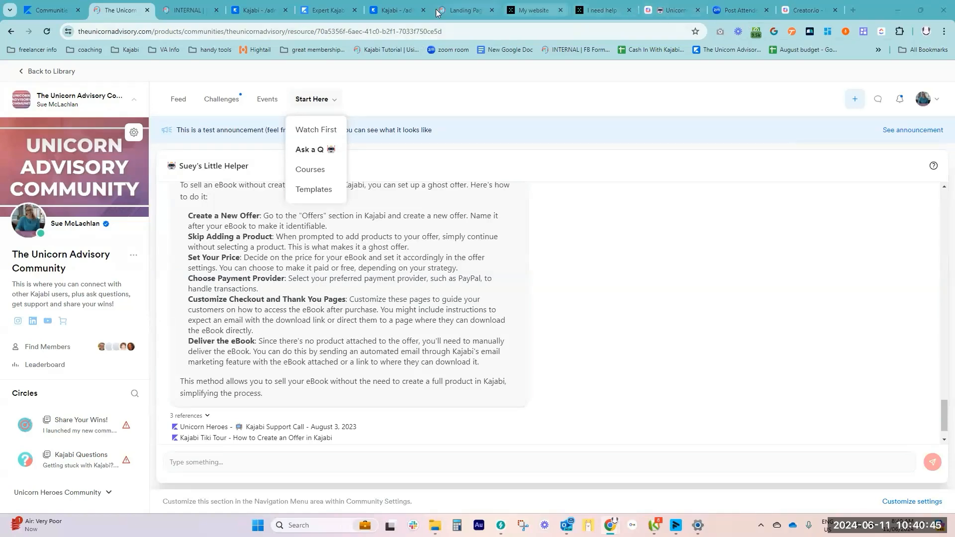
Return to the Creator.io website's pricing plans and highlight the Premium plan's 2.5k message credits
{"action": "left_click", "coordinate": [672, 8]}
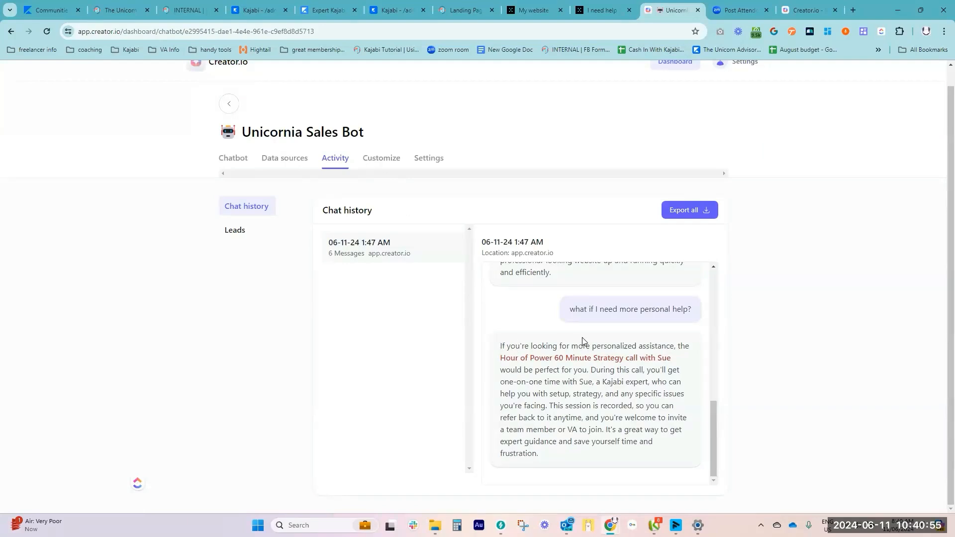
{"action": "left_click", "coordinate": [808, 10]}
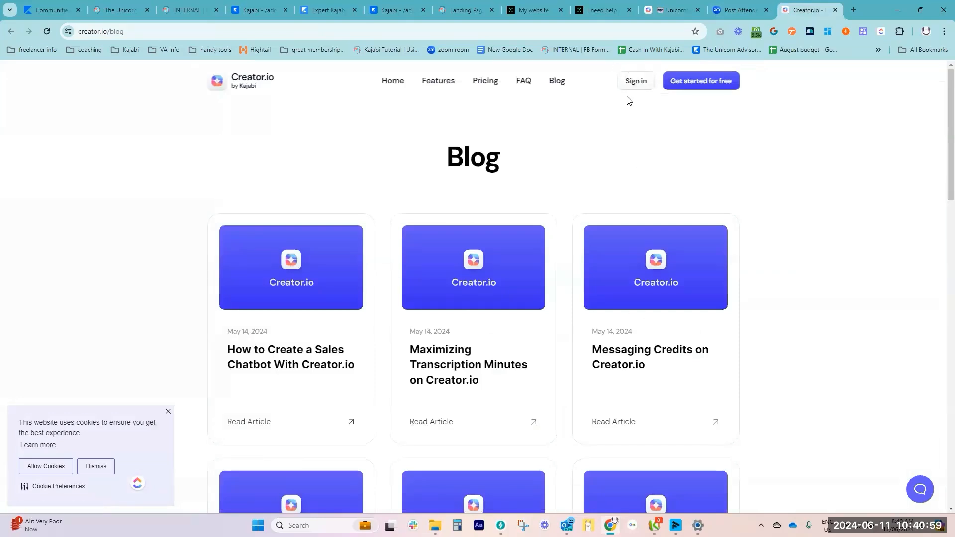
{"action": "left_click", "coordinate": [485, 82]}
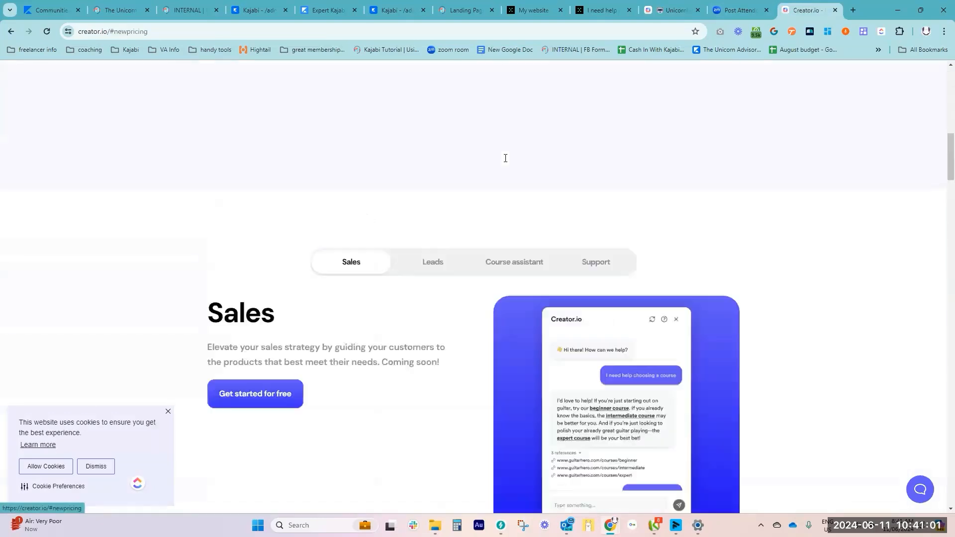
{"action": "scroll", "coordinate": [607, 318], "scroll_direction": "down", "scroll_amount": 2}
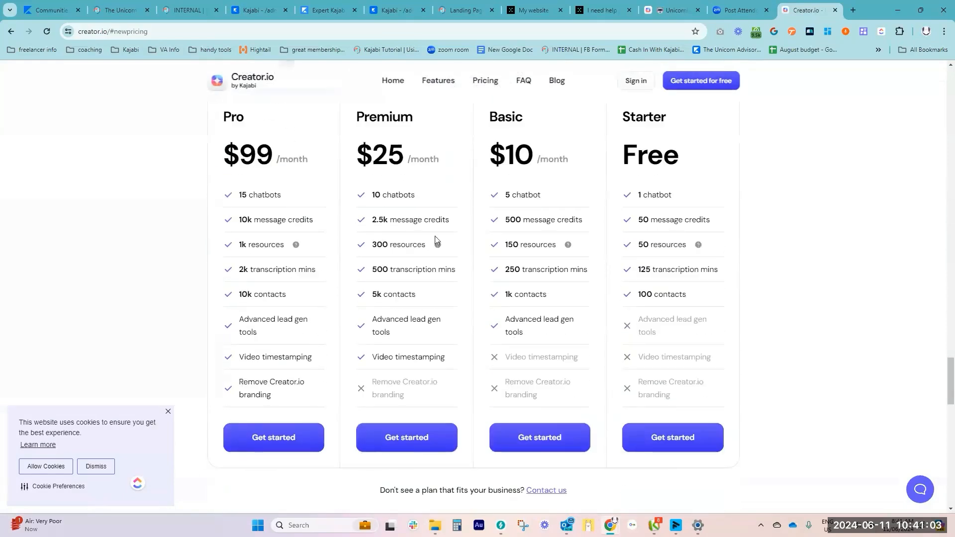
{"action": "left_click_drag", "start_coordinate": [373, 220], "coordinate": [458, 221]}
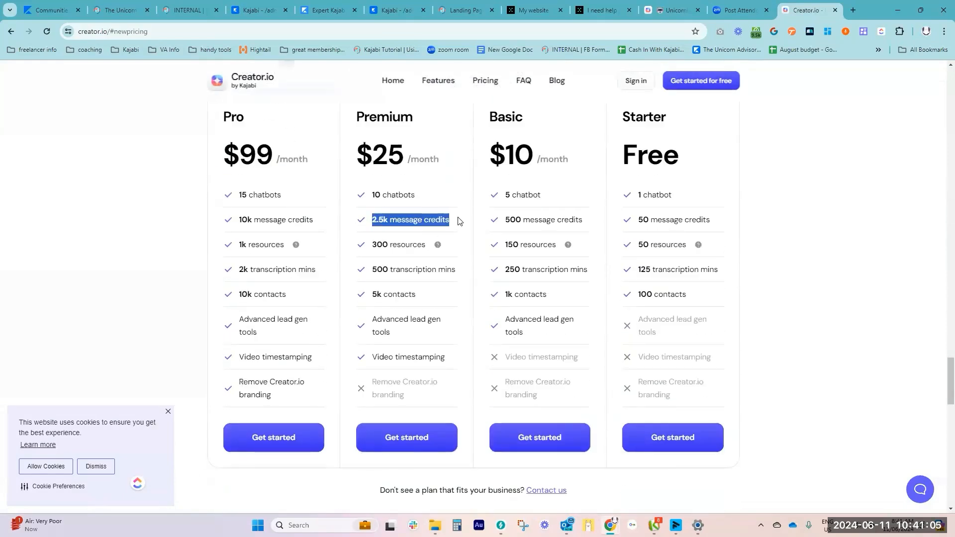
{"action": "left_click", "coordinate": [668, 11]}
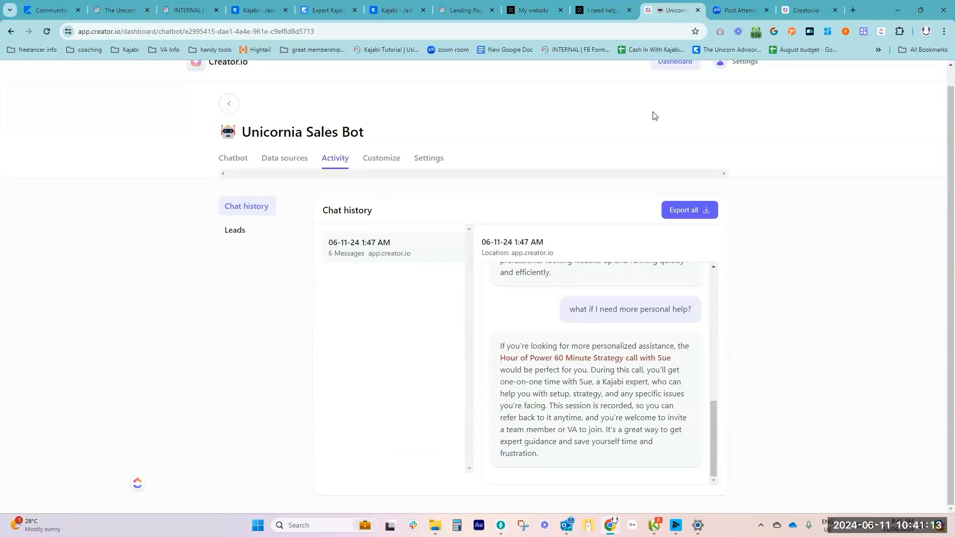
{"action": "left_click", "coordinate": [808, 10]}
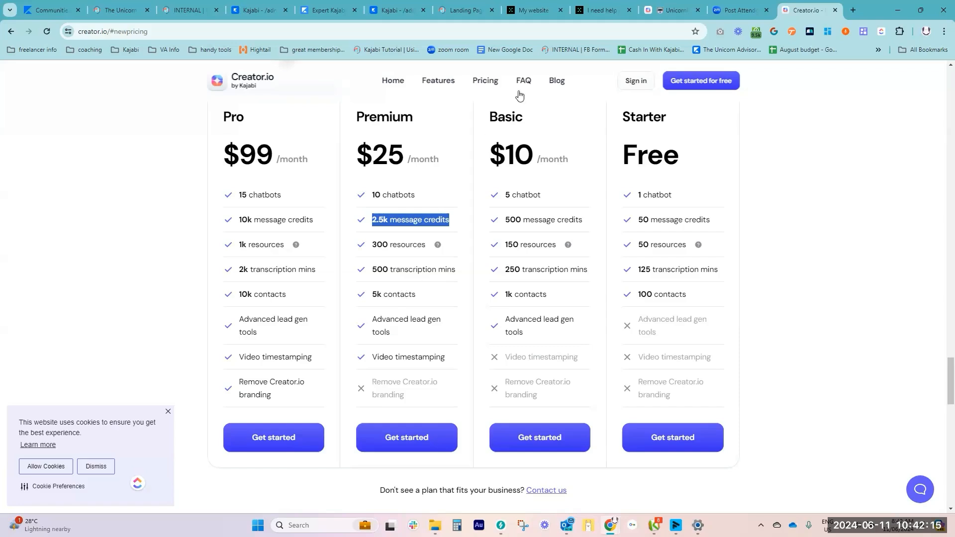
Open the Creator.io blog and browse its articles on sales chatbots, transcription minutes, messaging credits and pricing tiers
{"action": "left_click", "coordinate": [561, 81]}
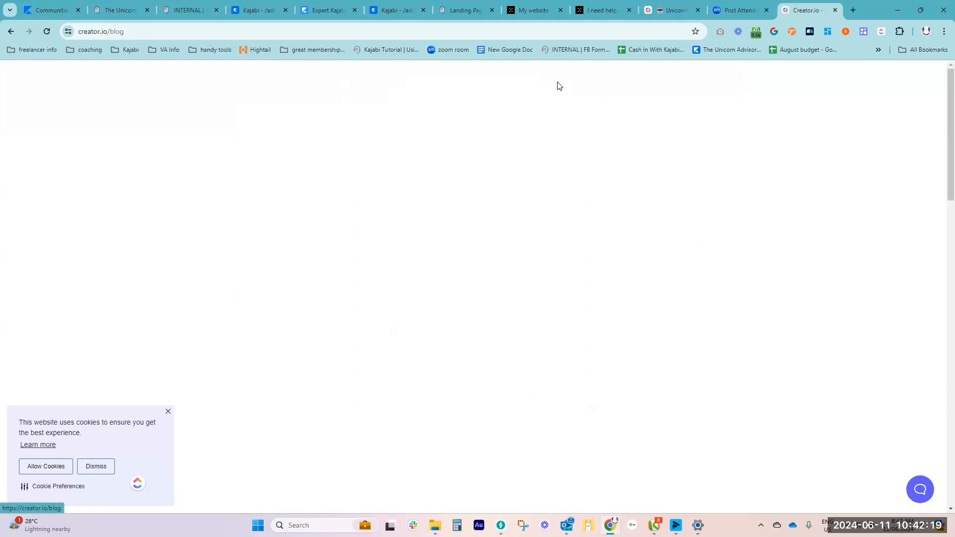
{"action": "scroll", "coordinate": [420, 324], "scroll_direction": "down", "scroll_amount": 2}
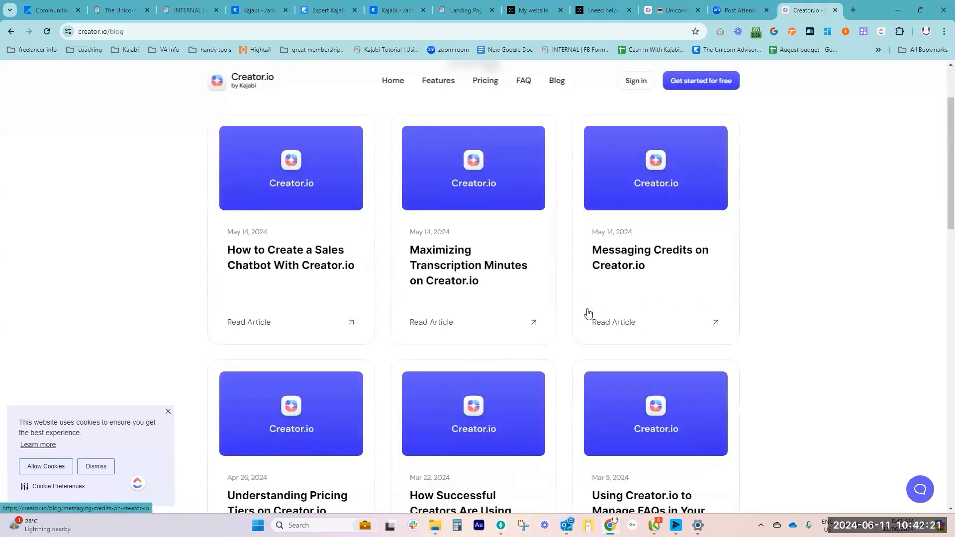
{"action": "scroll", "coordinate": [581, 312], "scroll_direction": "down", "scroll_amount": 1}
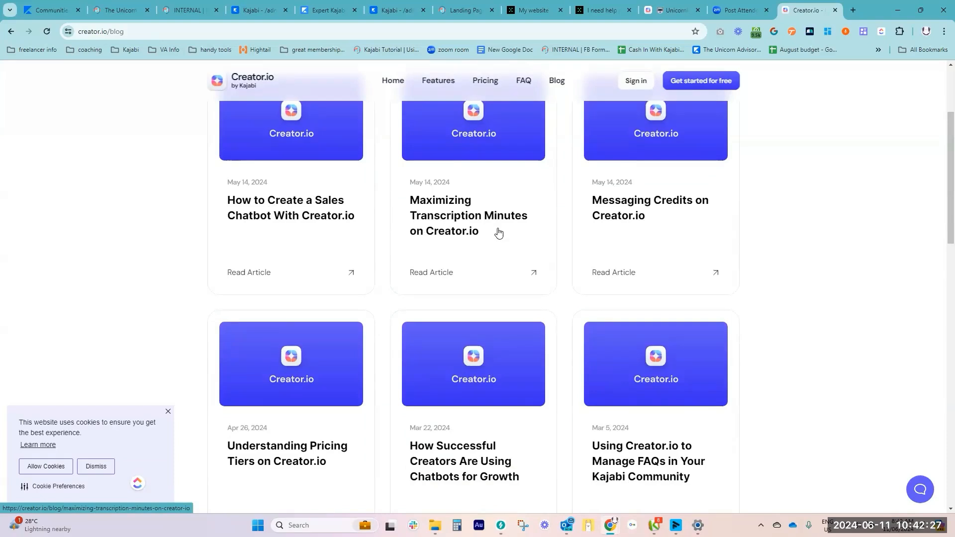
{"action": "scroll", "coordinate": [503, 244], "scroll_direction": "down", "scroll_amount": 4}
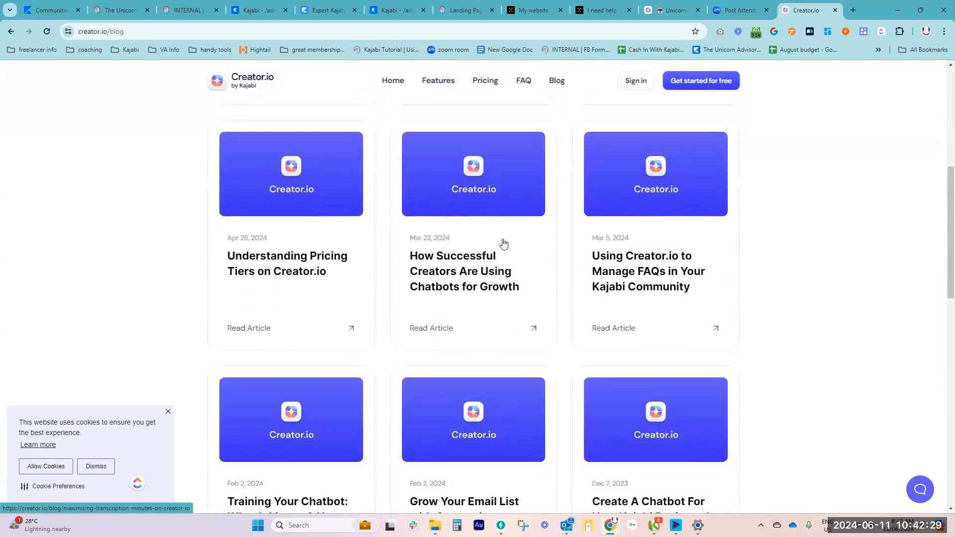
{"action": "scroll", "coordinate": [496, 330], "scroll_direction": "up", "scroll_amount": 6}
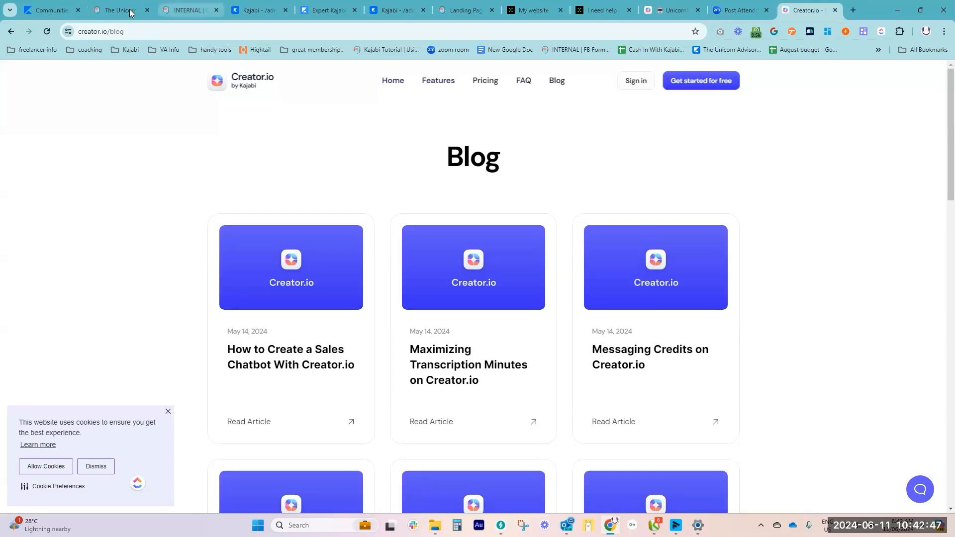
{"action": "mouse_move", "coordinate": [128, 12]}
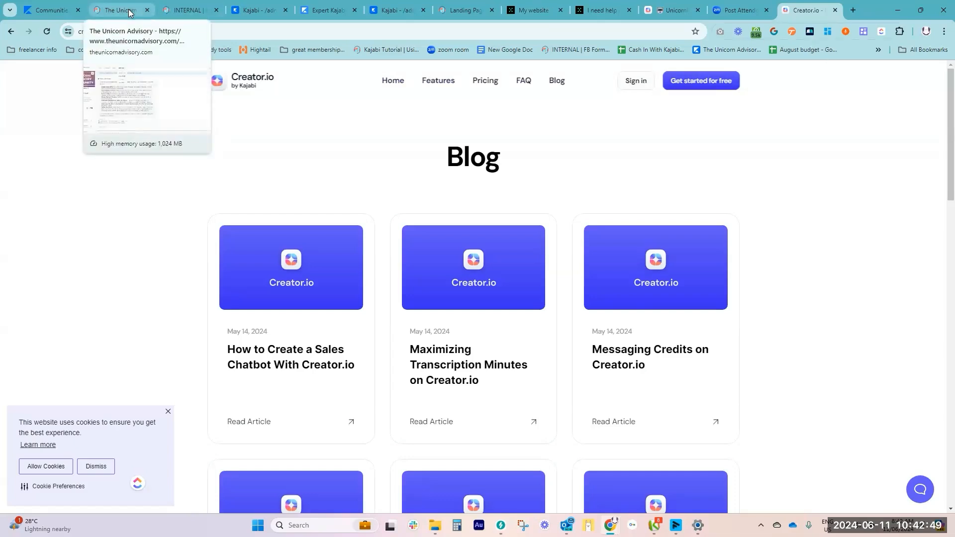